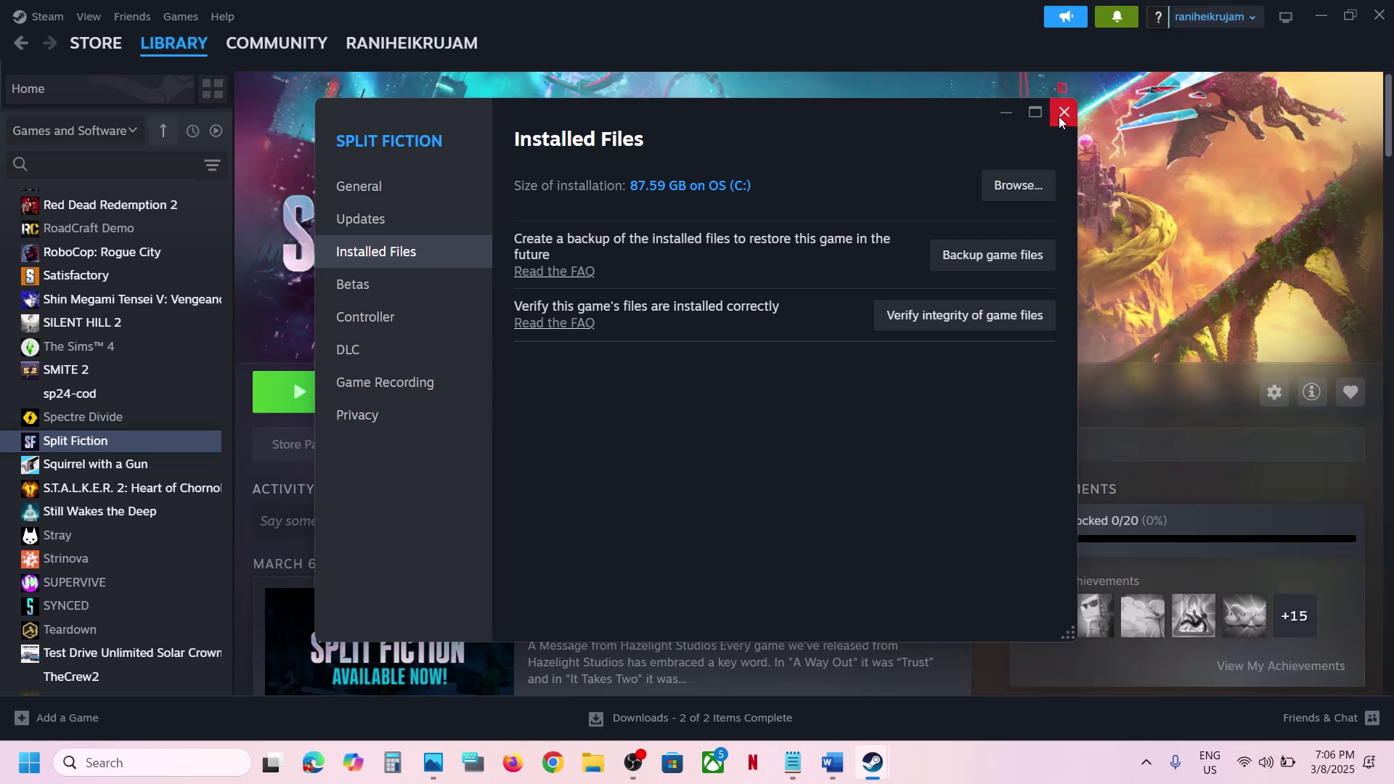
- Close the Split Fiction properties window and check the troubleshooting steps in the Word document before returning to Steam
left_click(1059, 116)
left_click(835, 764)
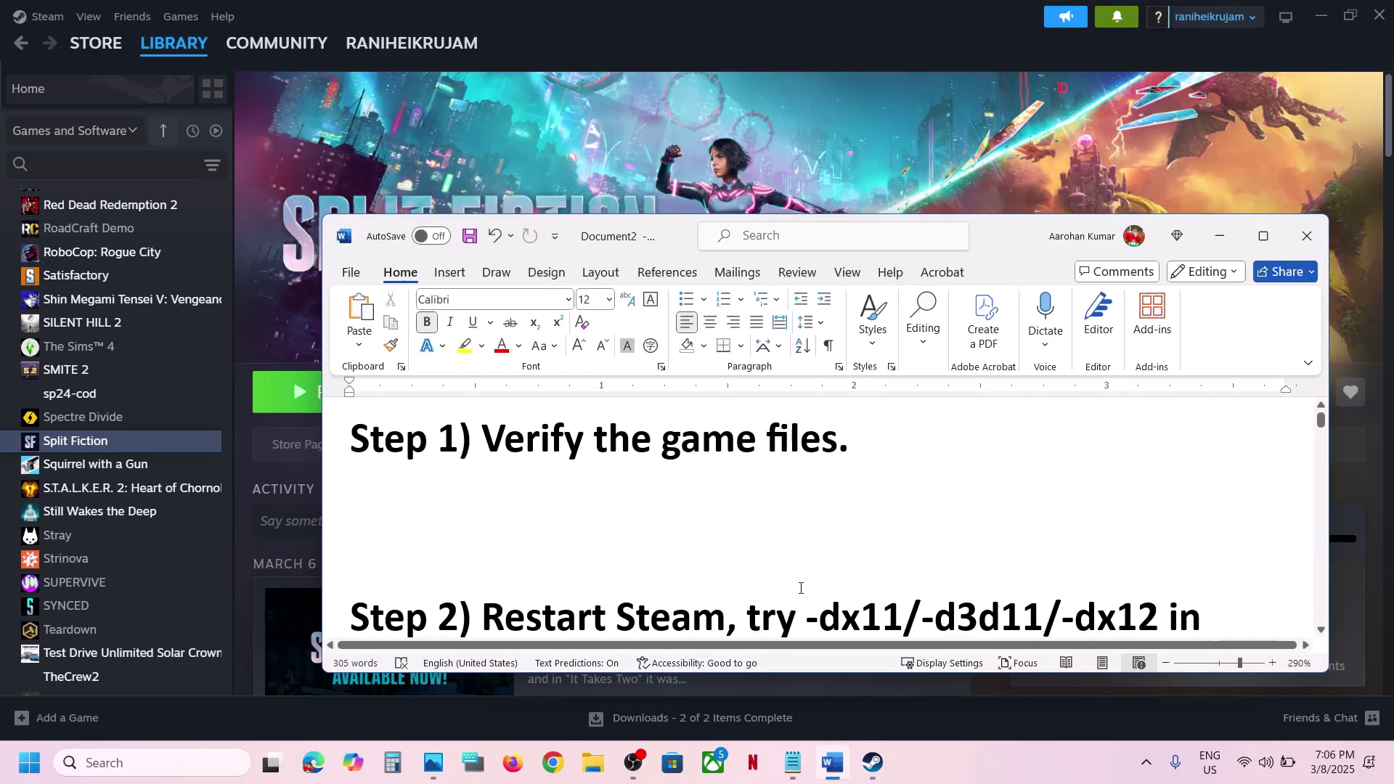
left_click(473, 146)
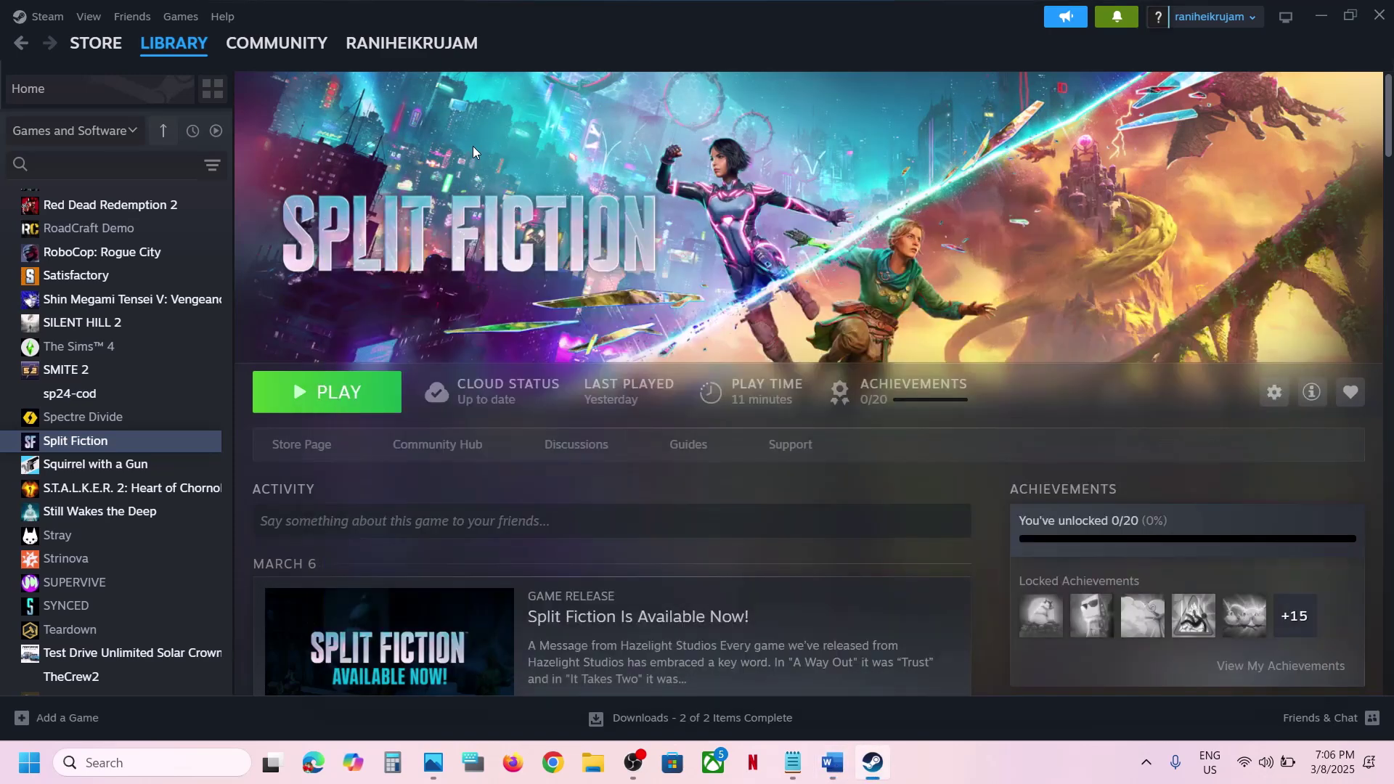
- Look at Steam's main menu for the Exit command and find Steam through Windows search to view its Run as administrator option
left_click(52, 19)
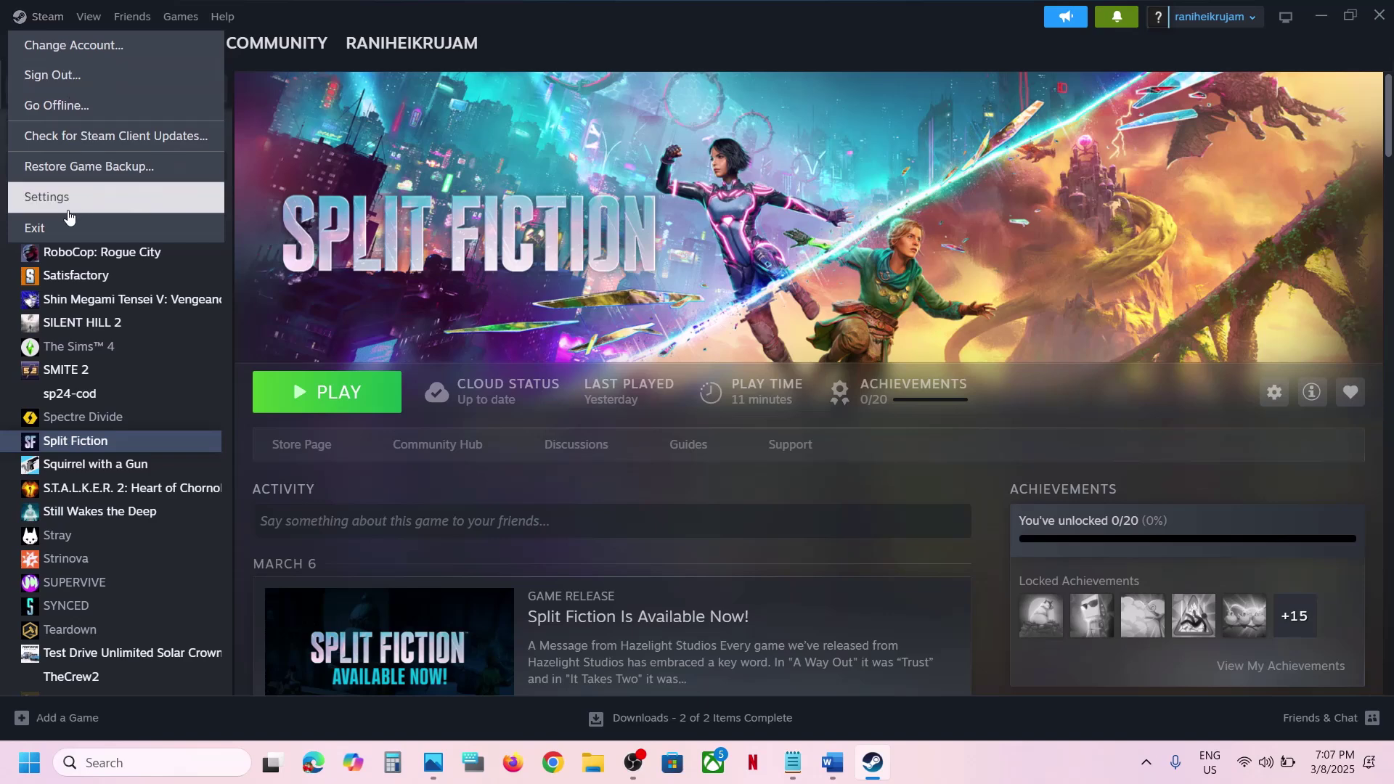
left_click(107, 760)
type("team")
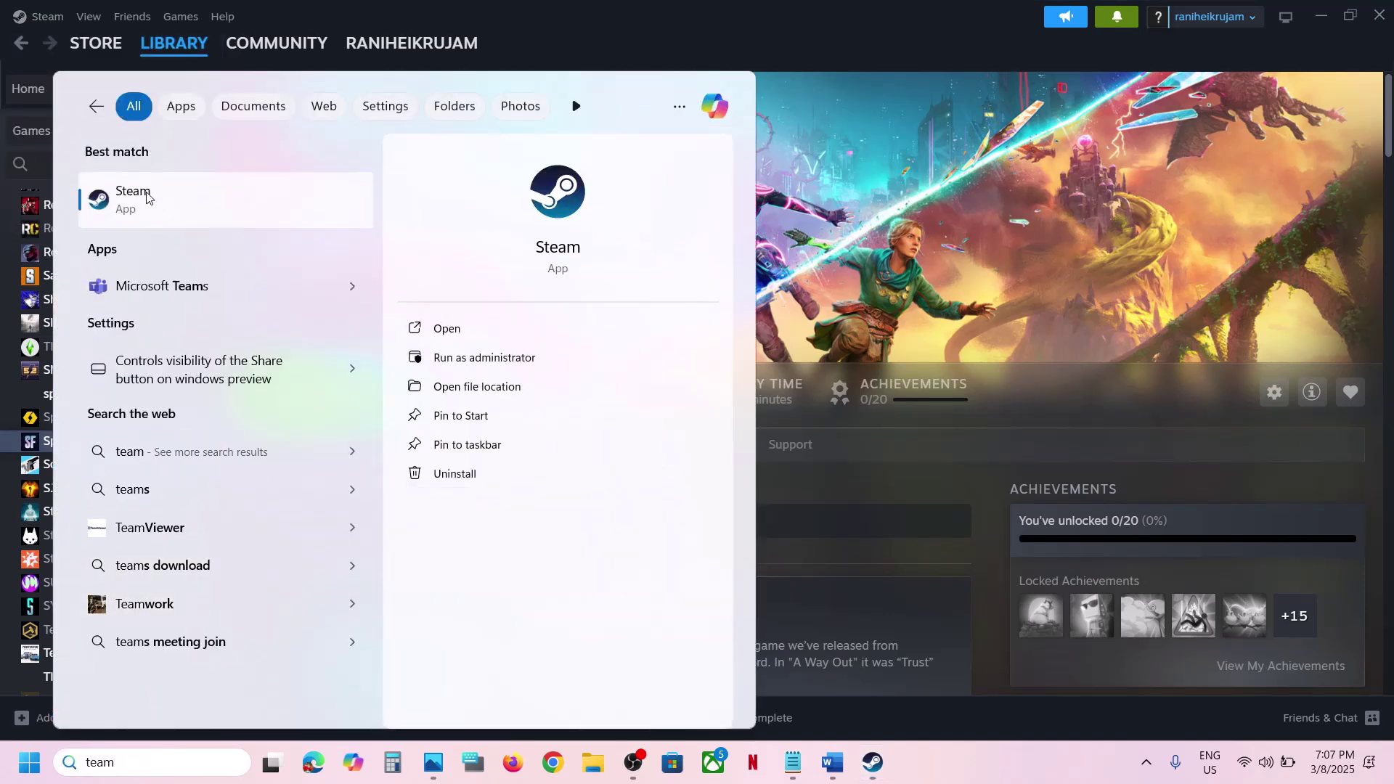
right_click(146, 197)
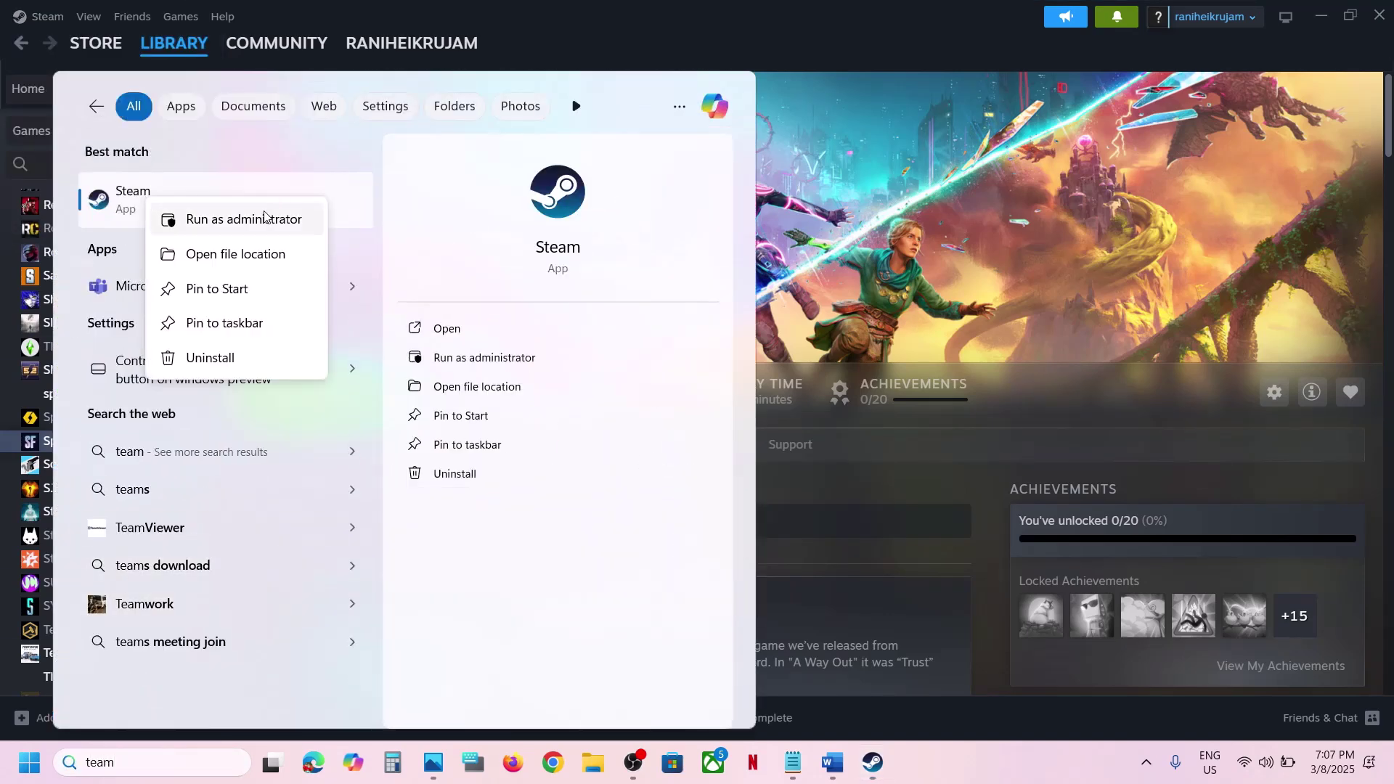
left_click(959, 240)
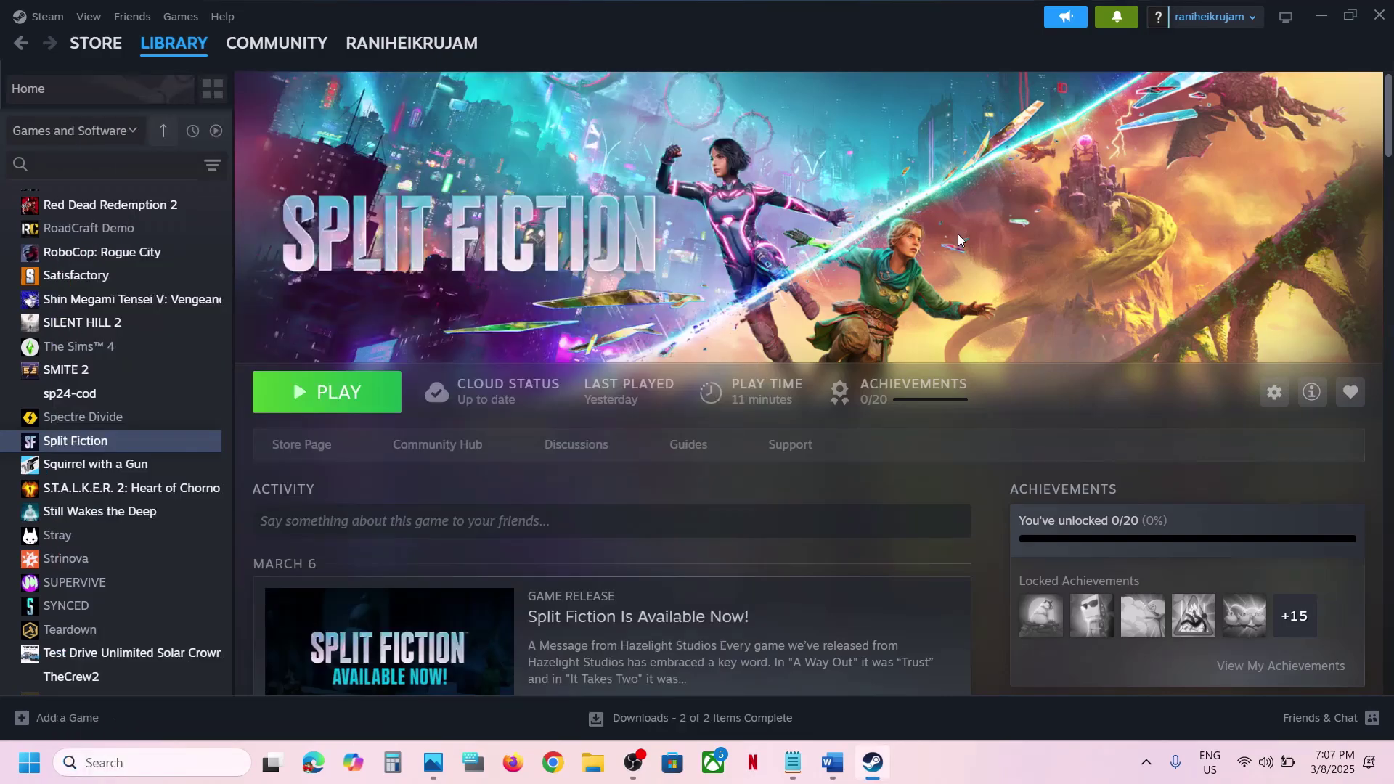
- Switch to the troubleshooting document in Word and maximize its window
left_click(832, 763)
left_click(1263, 236)
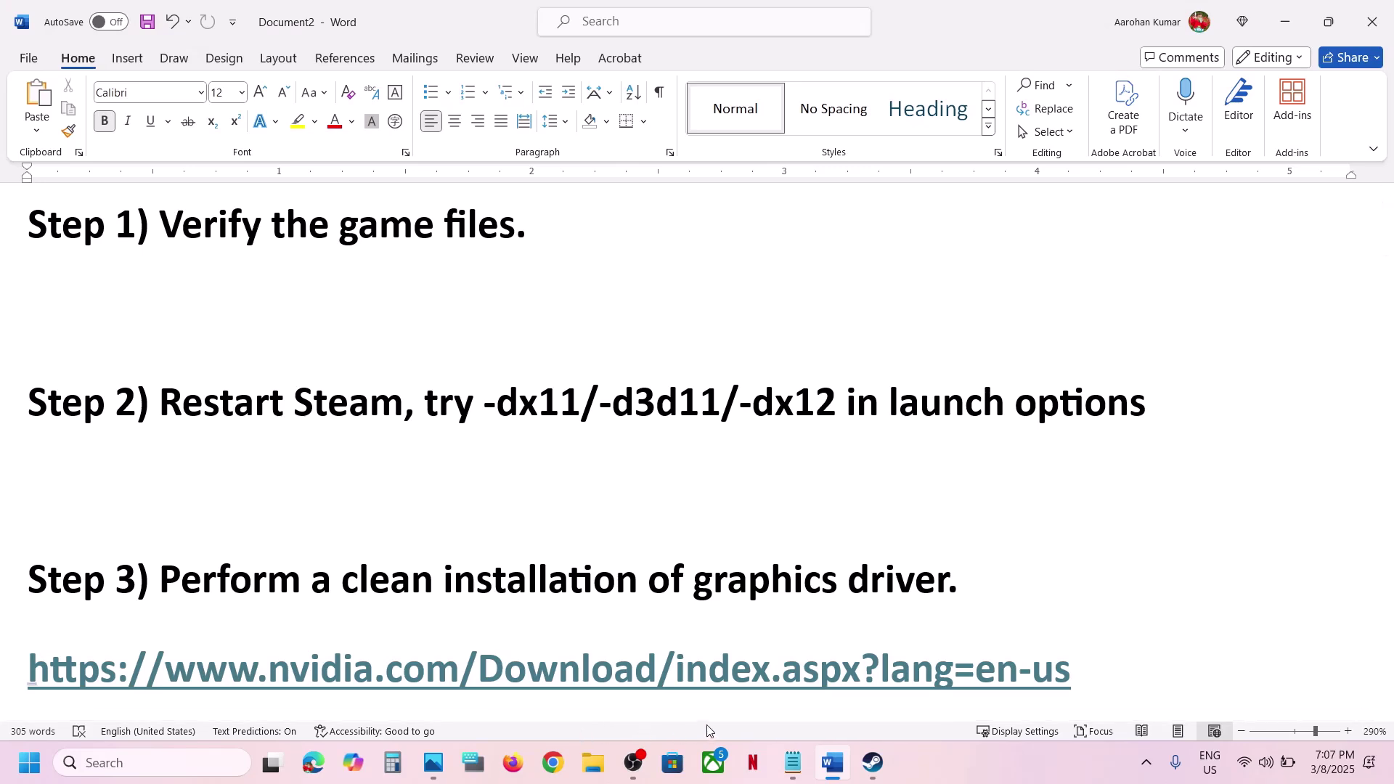
- Switch to Steam and set Split Fiction's launch options to -dx11 in the game's properties
left_click(875, 762)
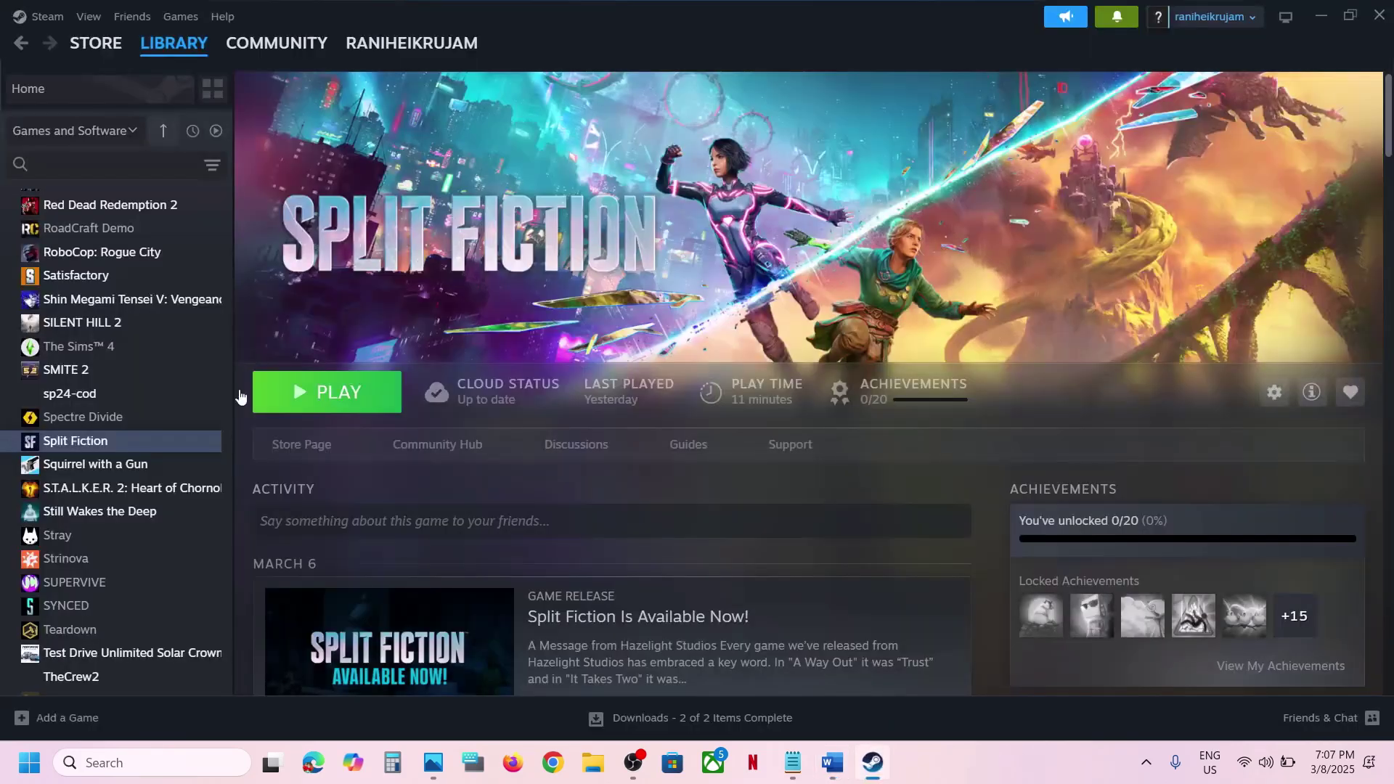
right_click(81, 441)
left_click(164, 583)
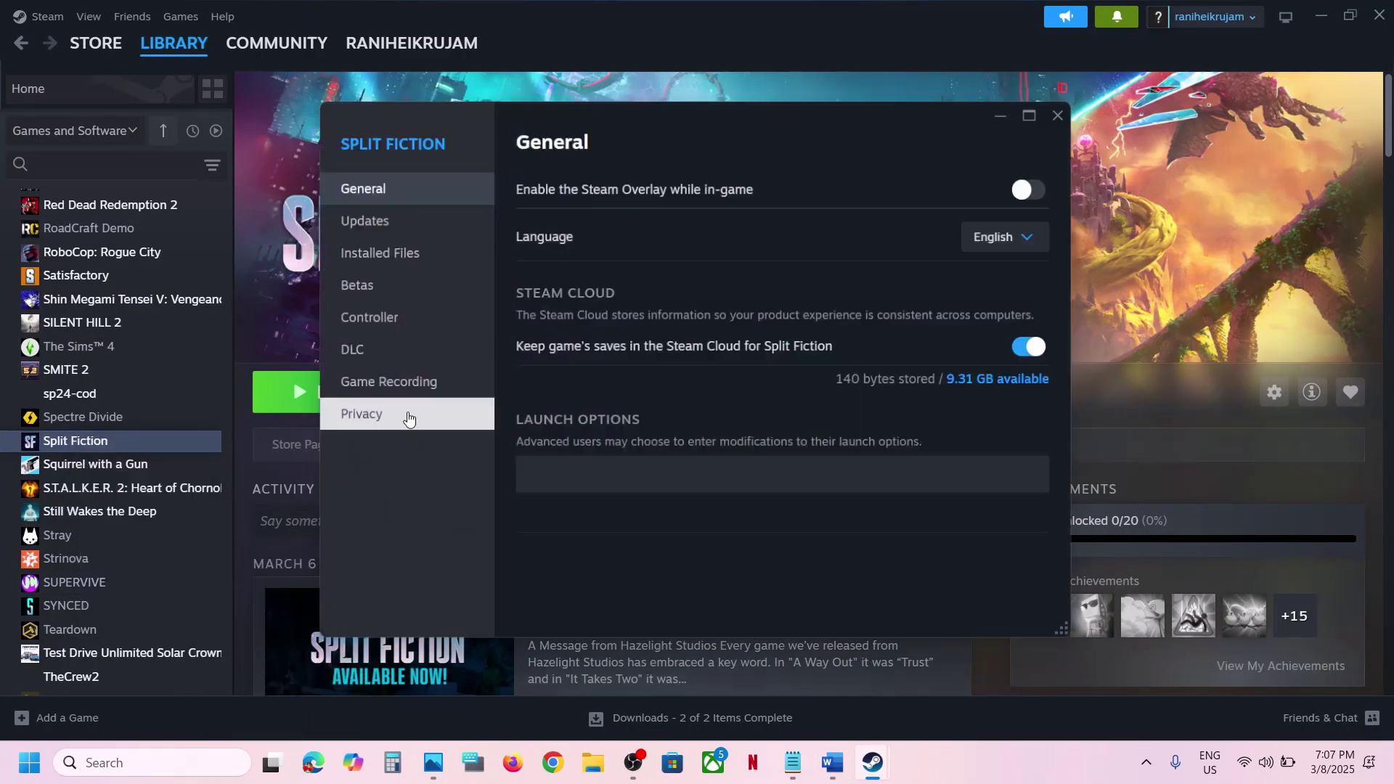
left_click(572, 479)
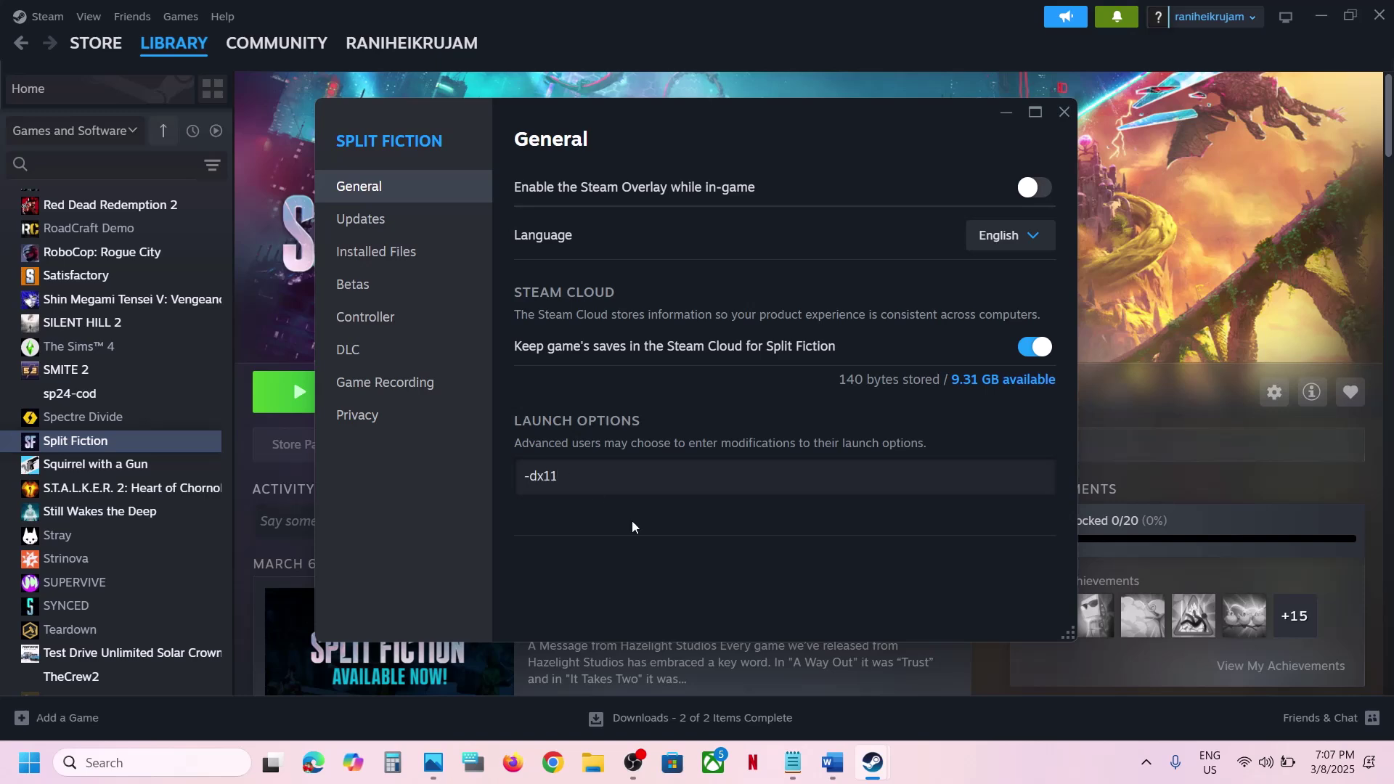
left_click(1065, 112)
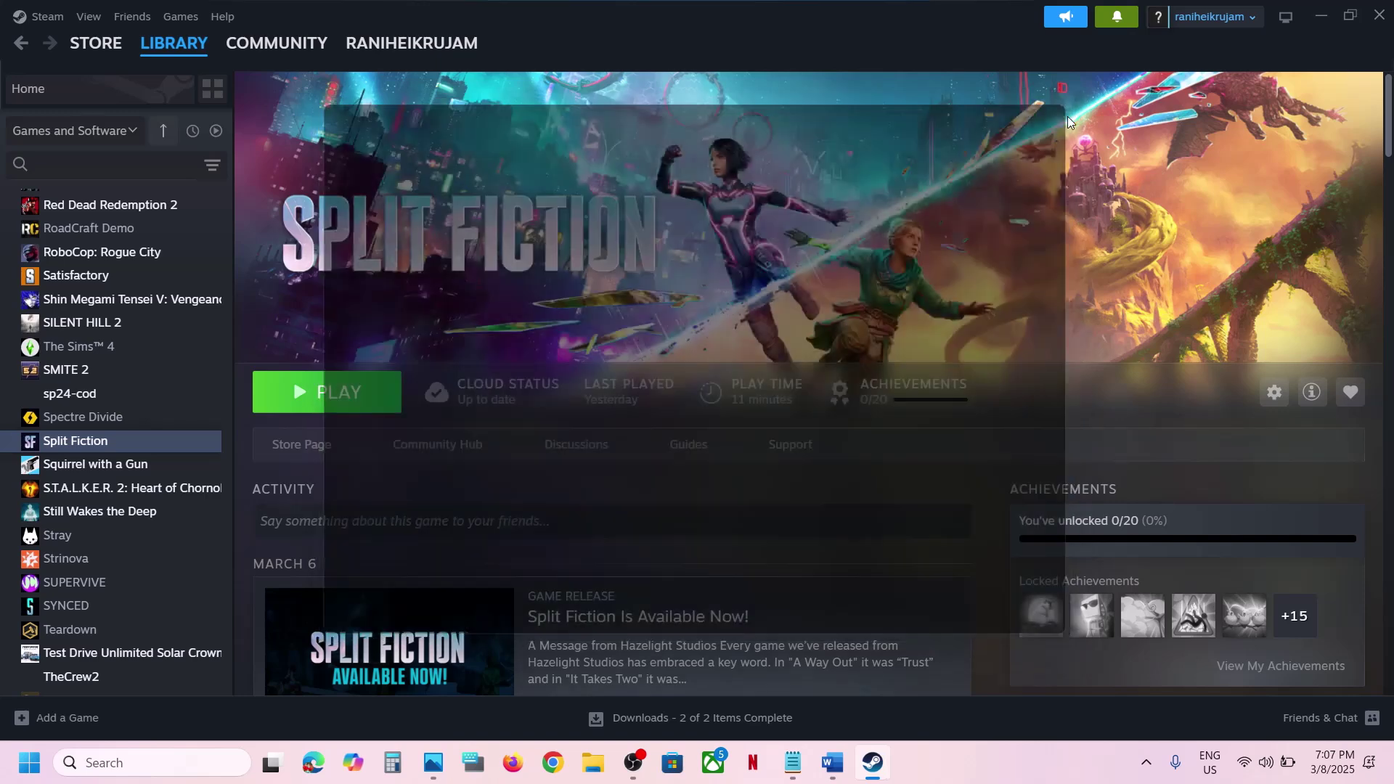
- Reopen Split Fiction's properties and replace the launch option with -dx12
right_click(118, 440)
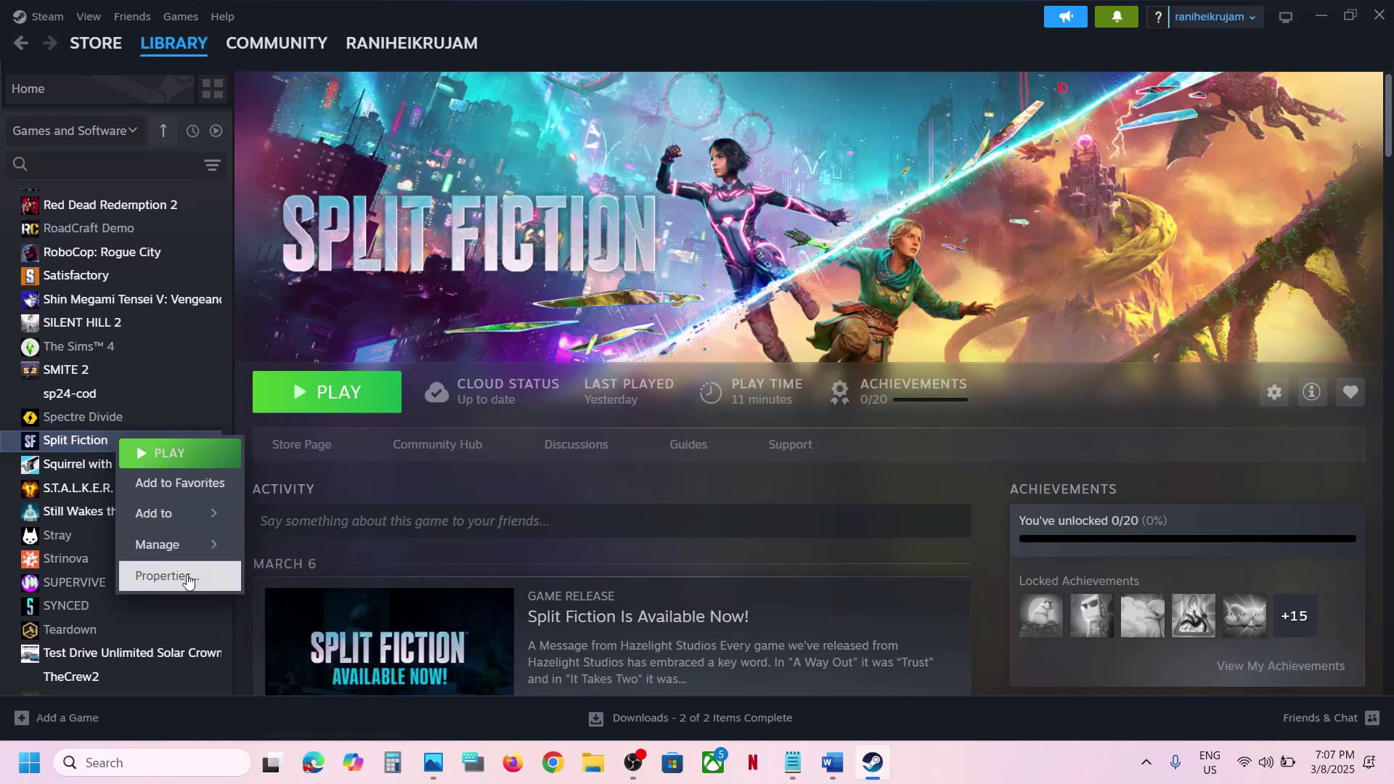
left_click(166, 576)
left_click_drag(579, 470, 448, 491)
type("-dx12")
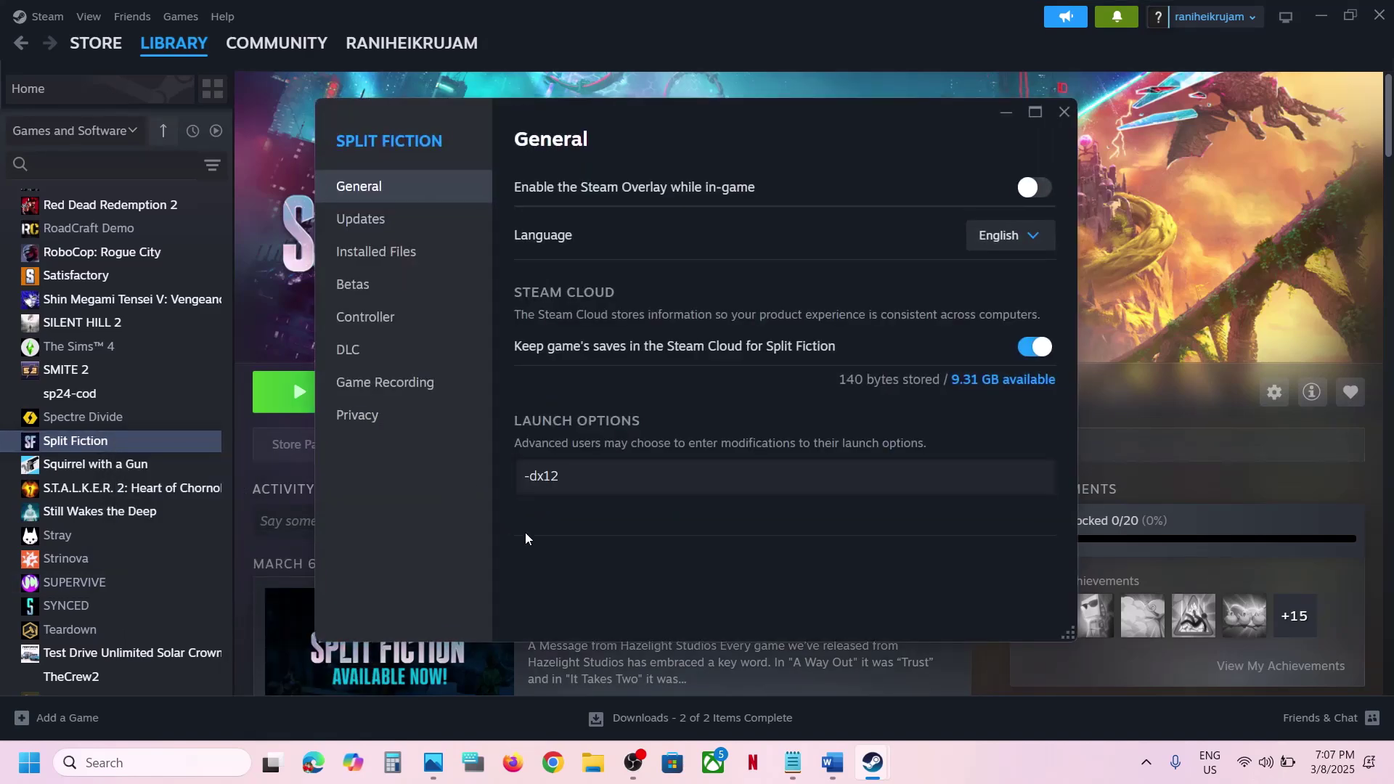
- Clear the launch options of Split Fiction and close its properties window
left_click(616, 478)
key("ctrl+a")
key("BackSpace")
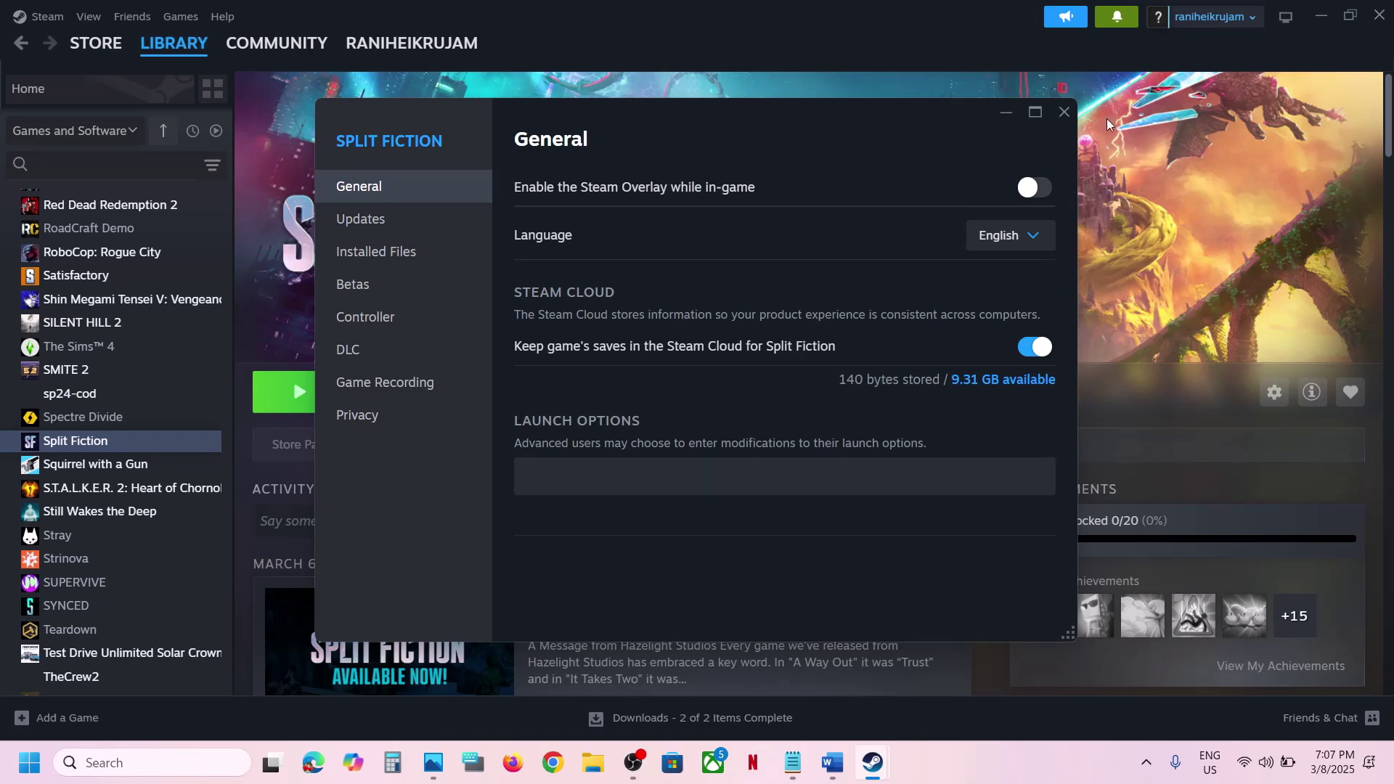
left_click(1065, 112)
- Switch to the Word document and read Step 3 on a clean graphics driver installation, marking the instruction and its NVIDIA and AMD links
left_click(833, 763)
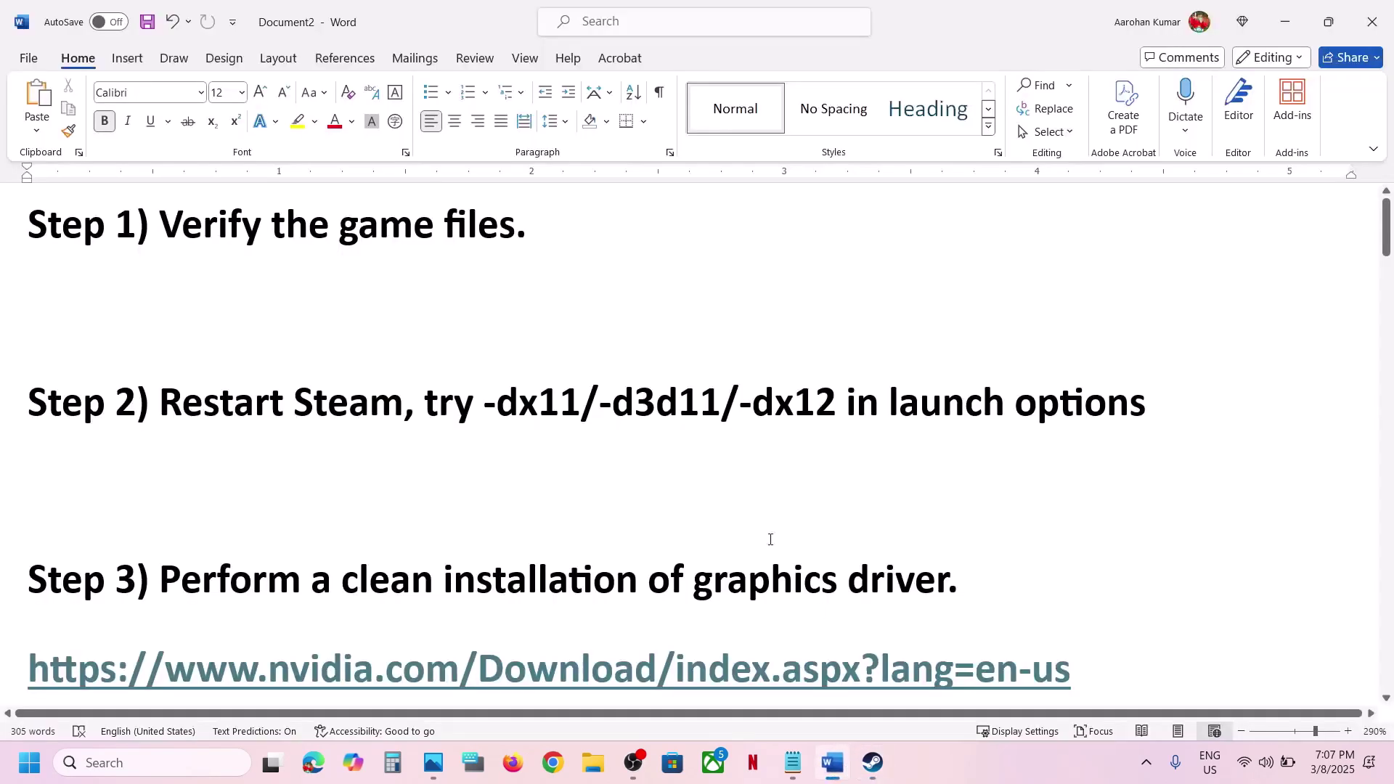
scroll(649, 494, "down", 3)
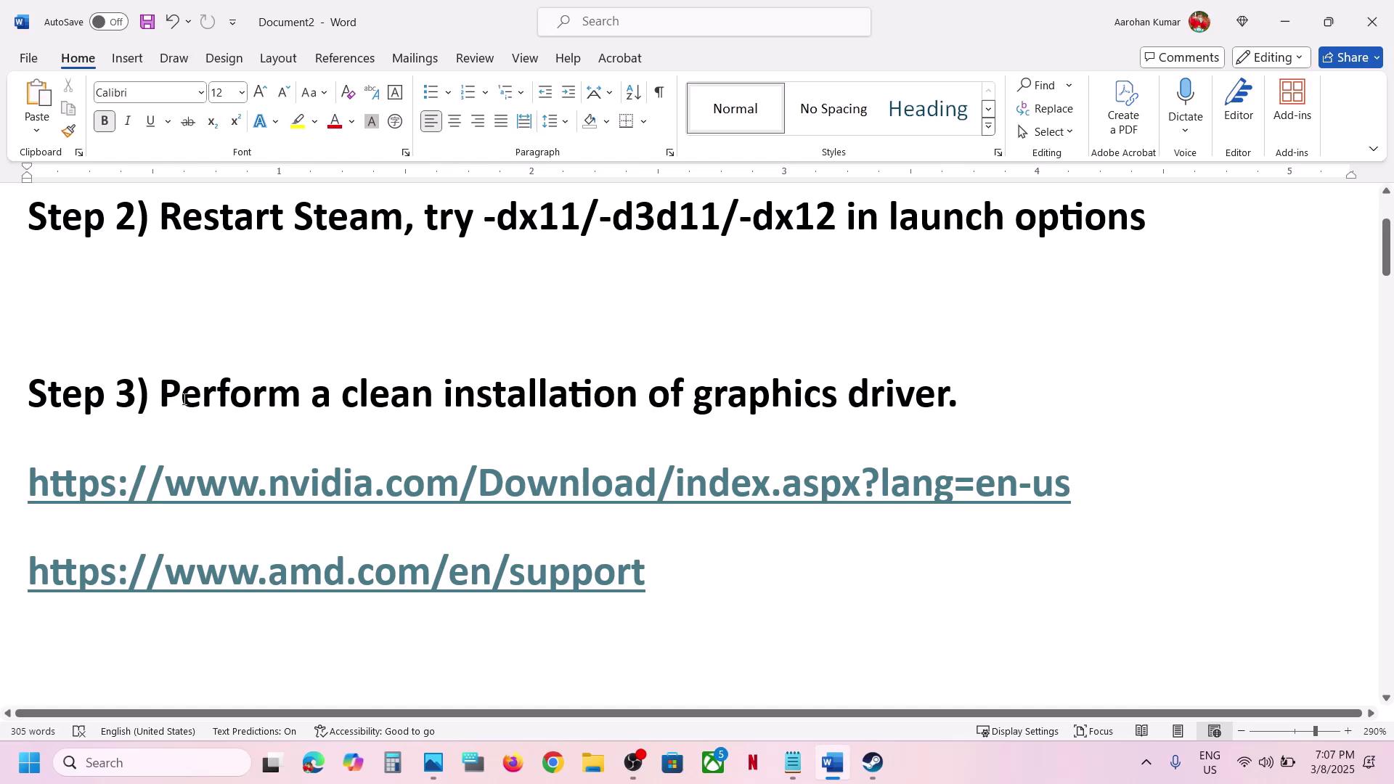
left_click_drag(185, 398, 887, 360)
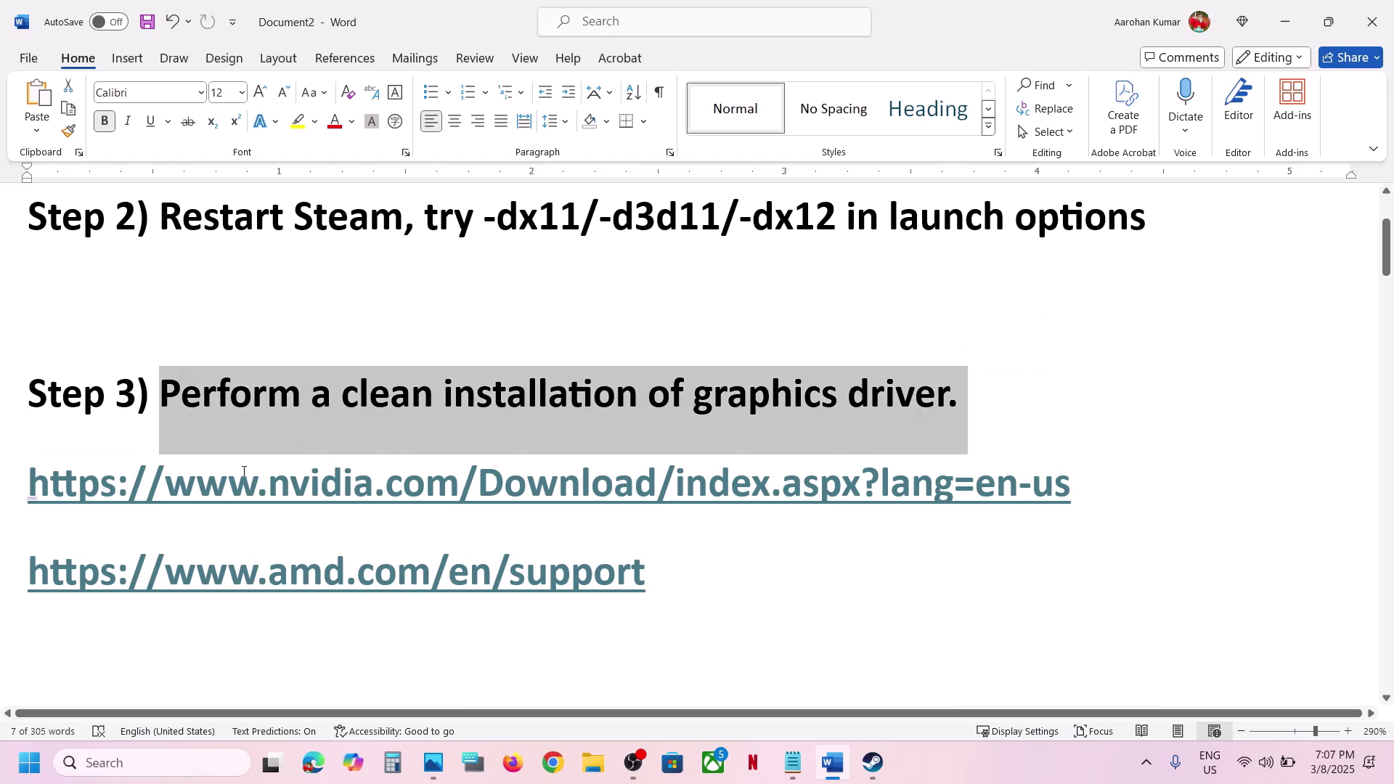
left_click_drag(1074, 485, 996, 486)
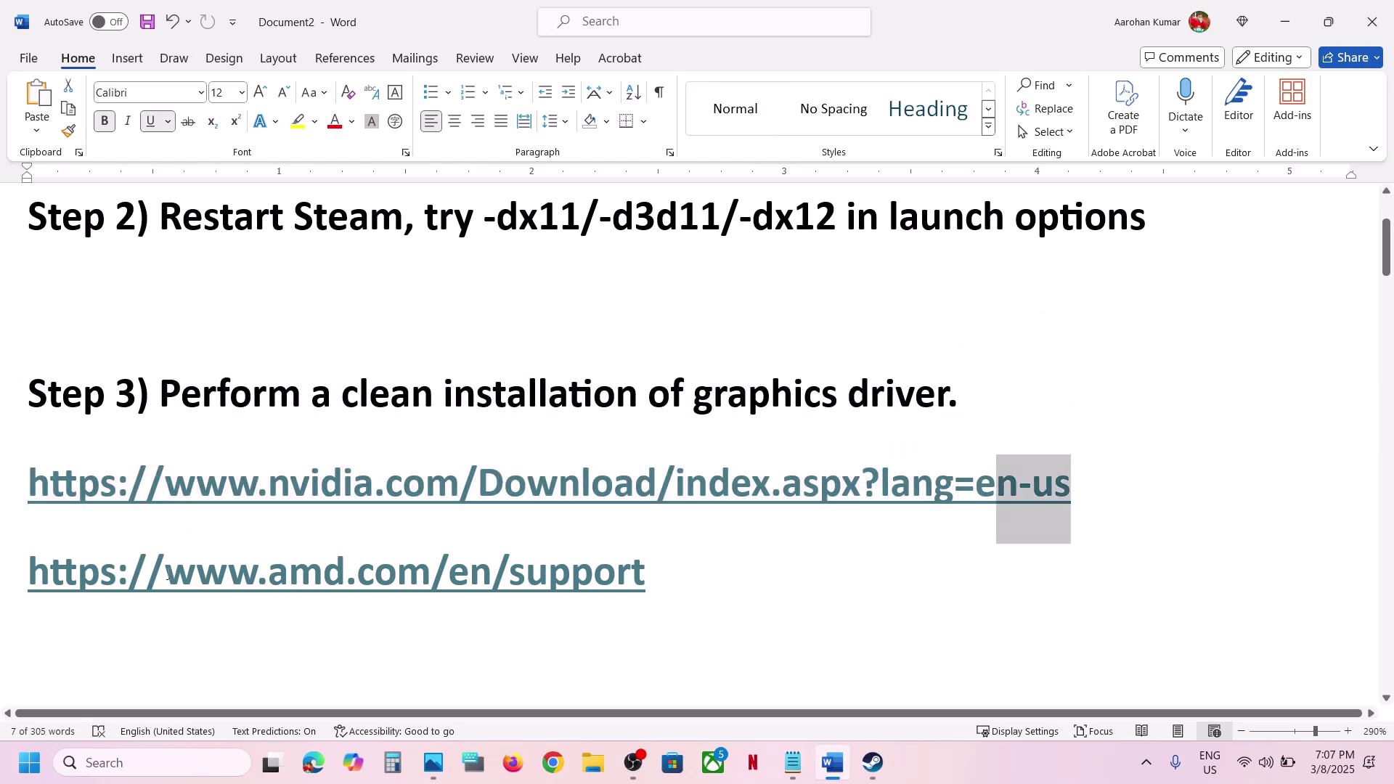
left_click_drag(31, 586, 678, 560)
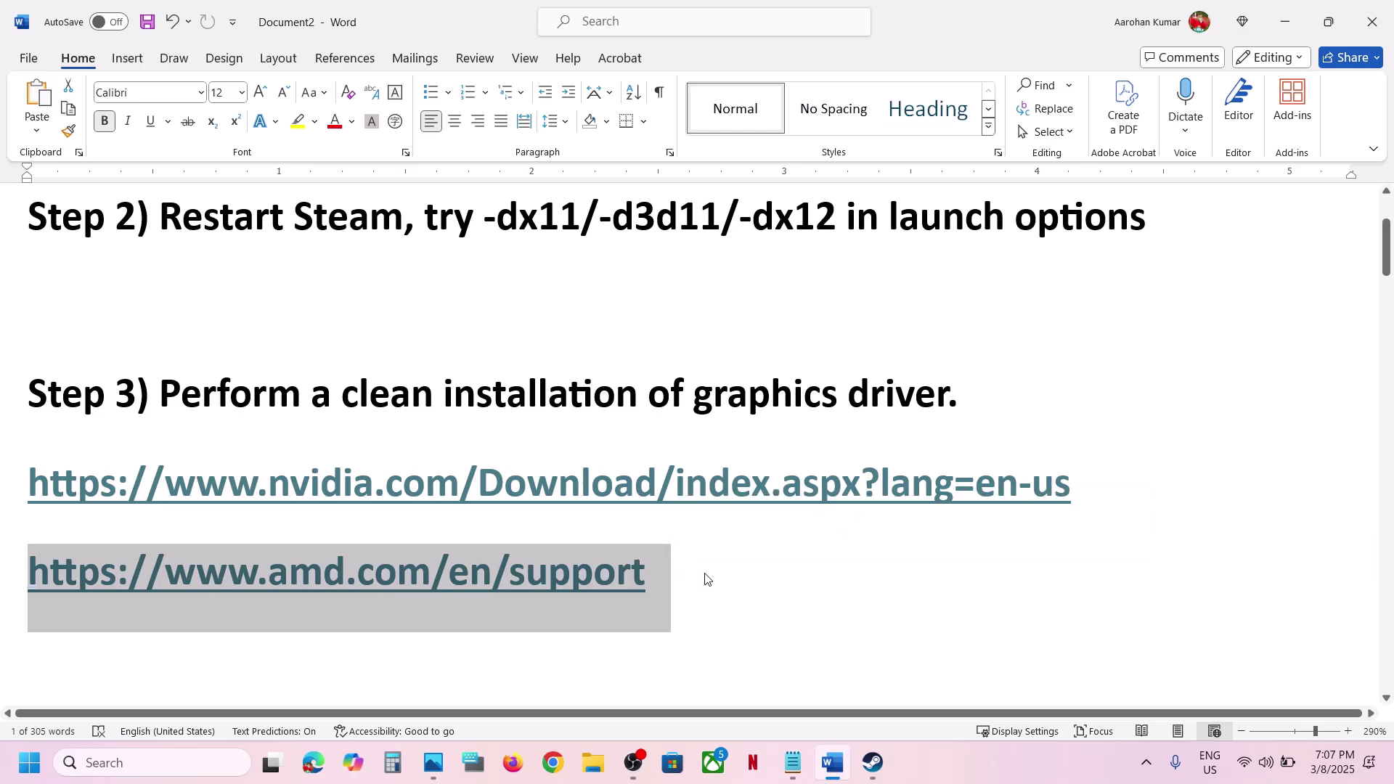
left_click(705, 579)
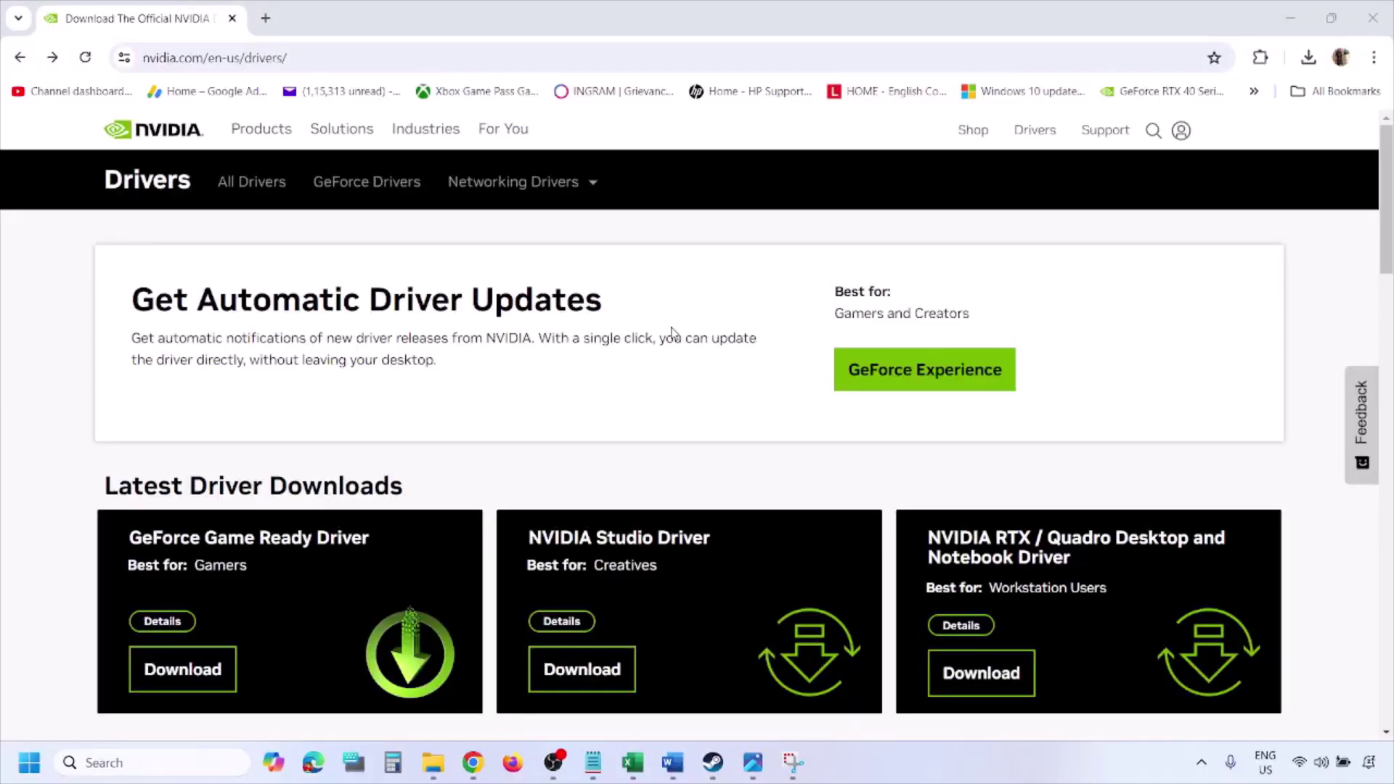
- Choose Windows 11 as the operating system in the NVIDIA manual driver search and start the search for matching drivers
scroll(325, 445, "down", 8)
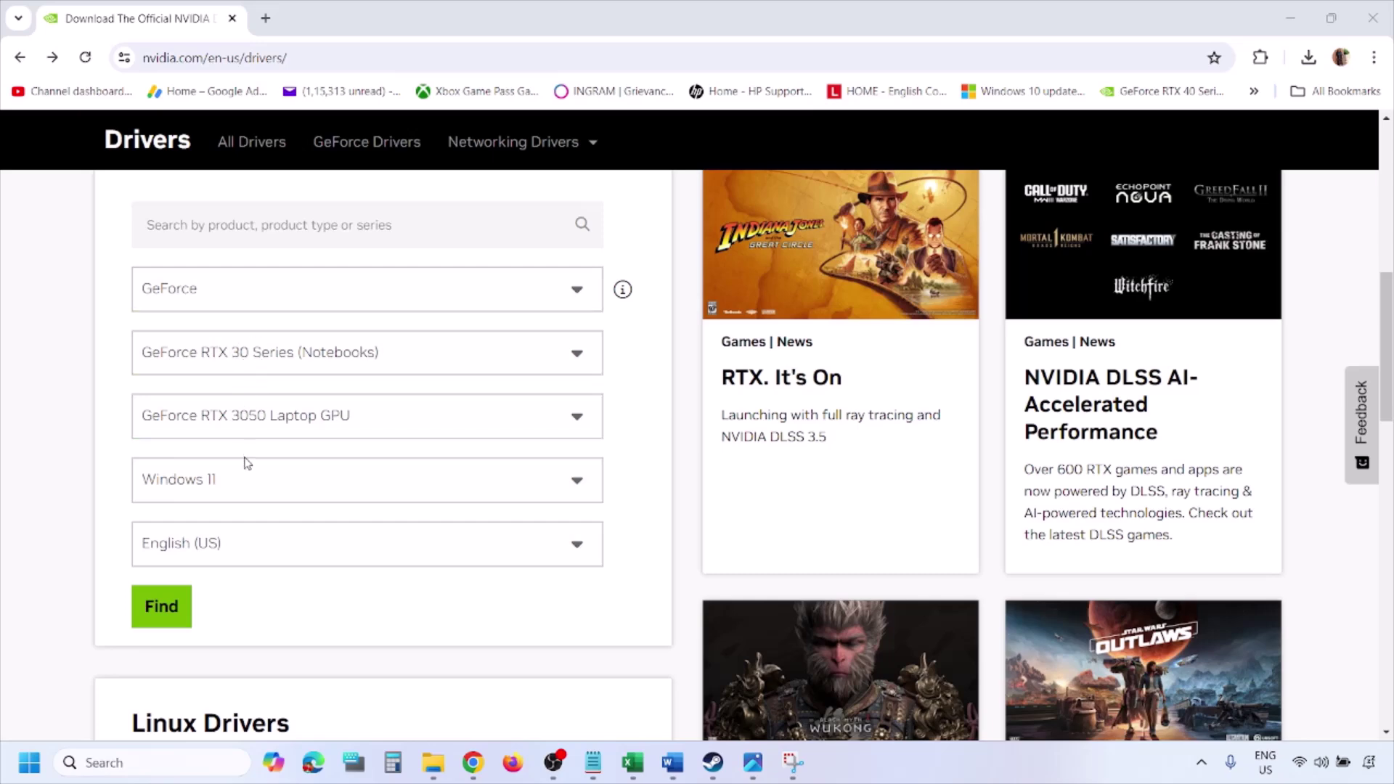
left_click(230, 485)
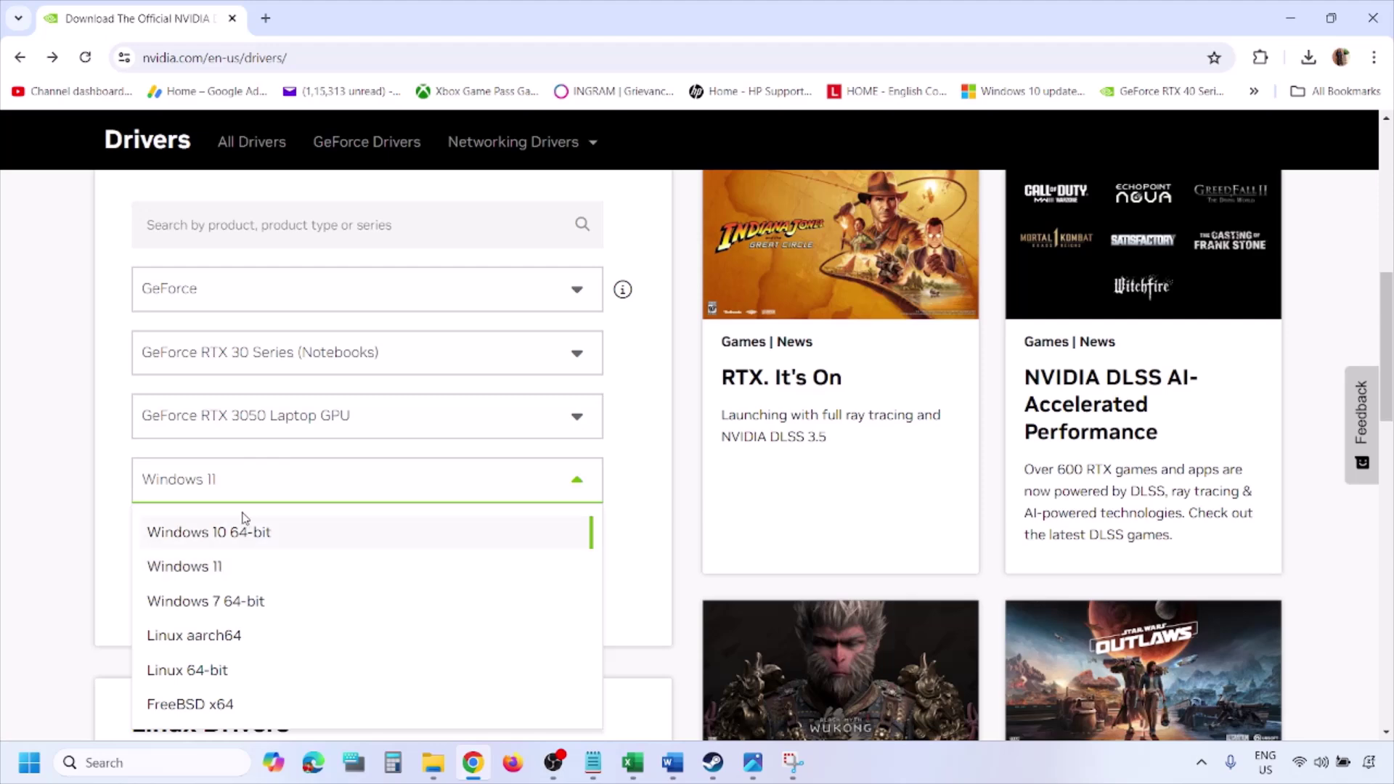
left_click(203, 573)
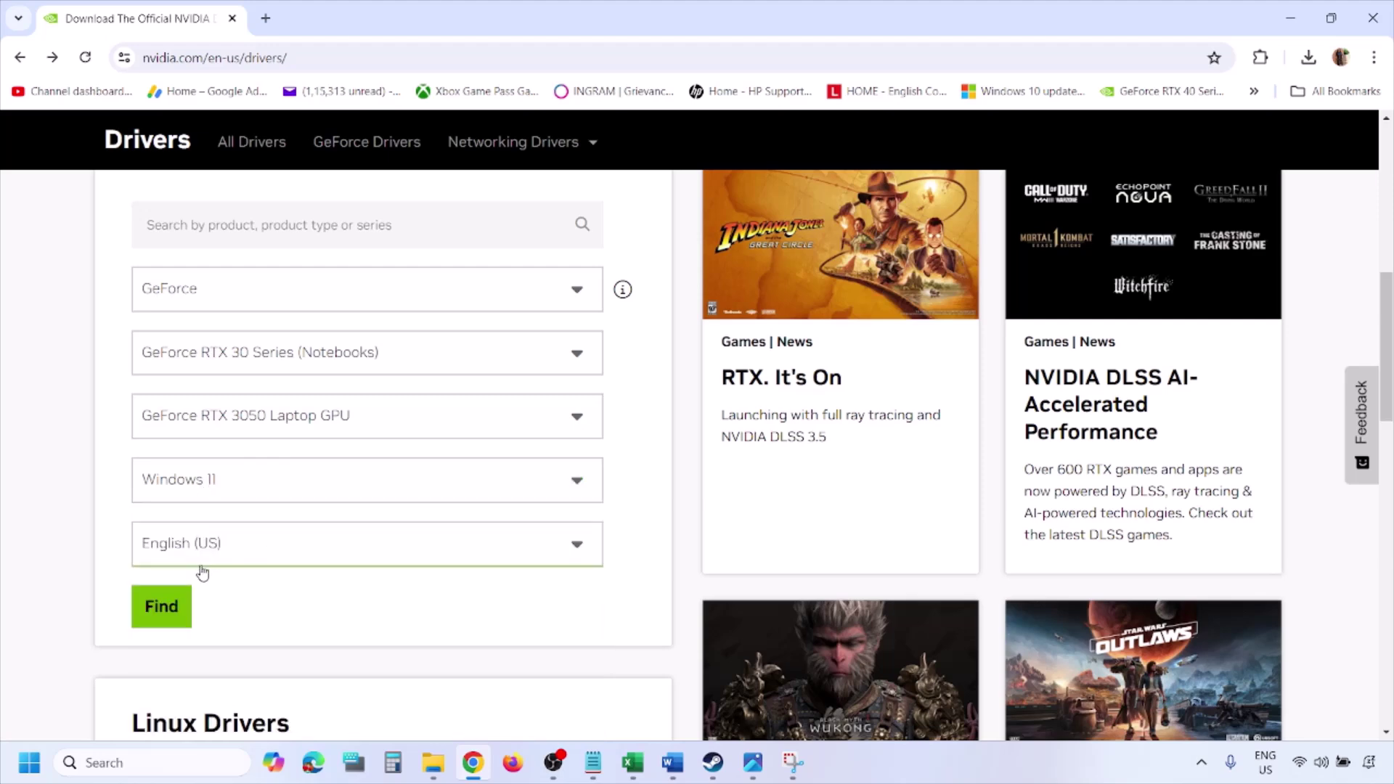
left_click(166, 613)
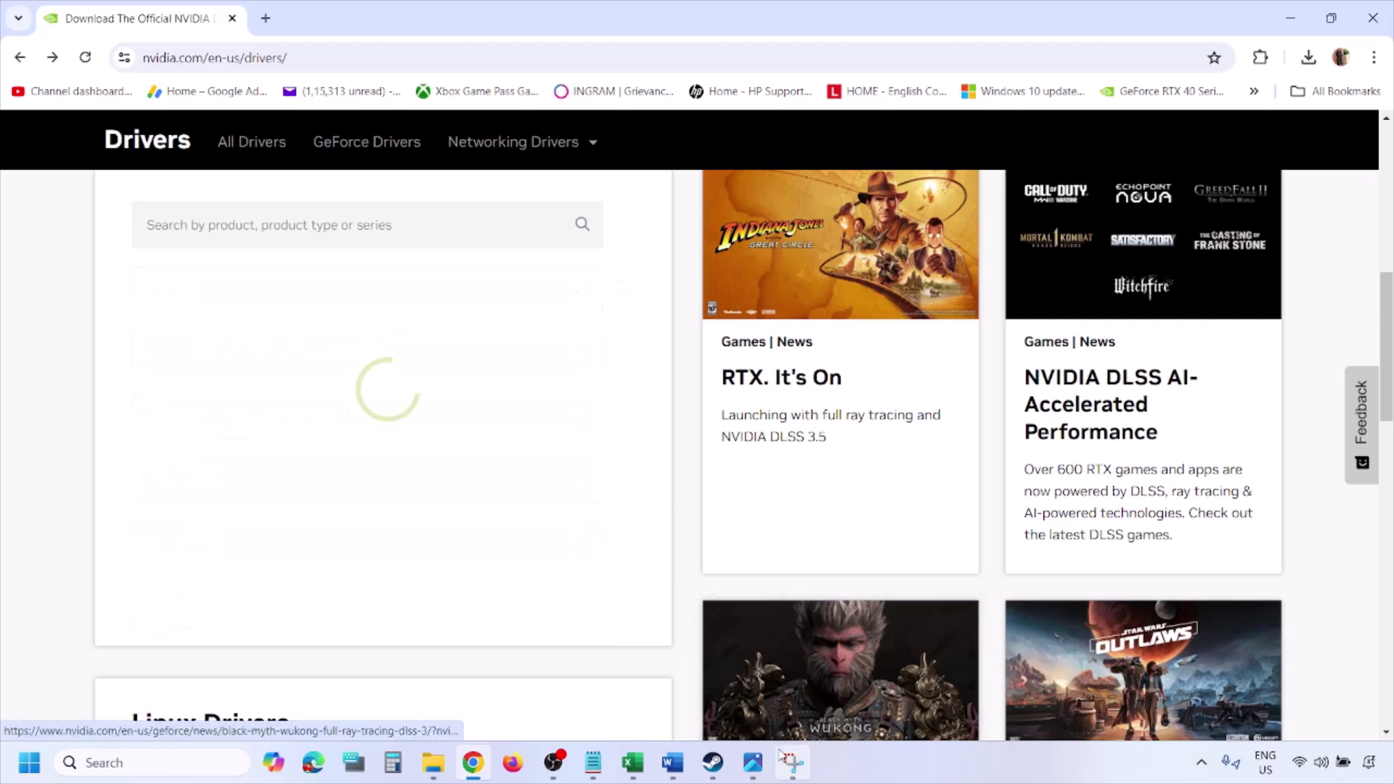
- Review the driver download and clean installation screenshots 1.png through 5.png in Photos, and open the Windows power options for a restart
left_click(755, 773)
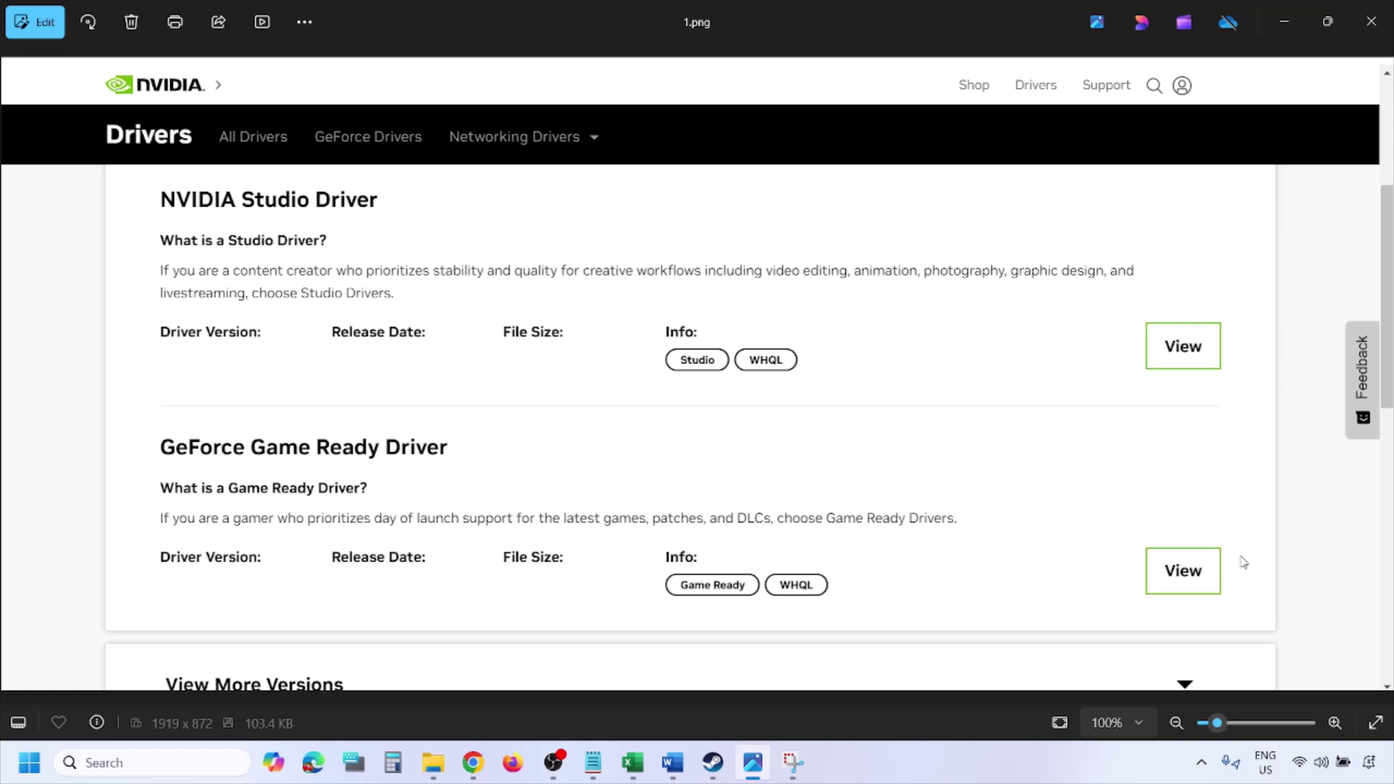
key("Right")
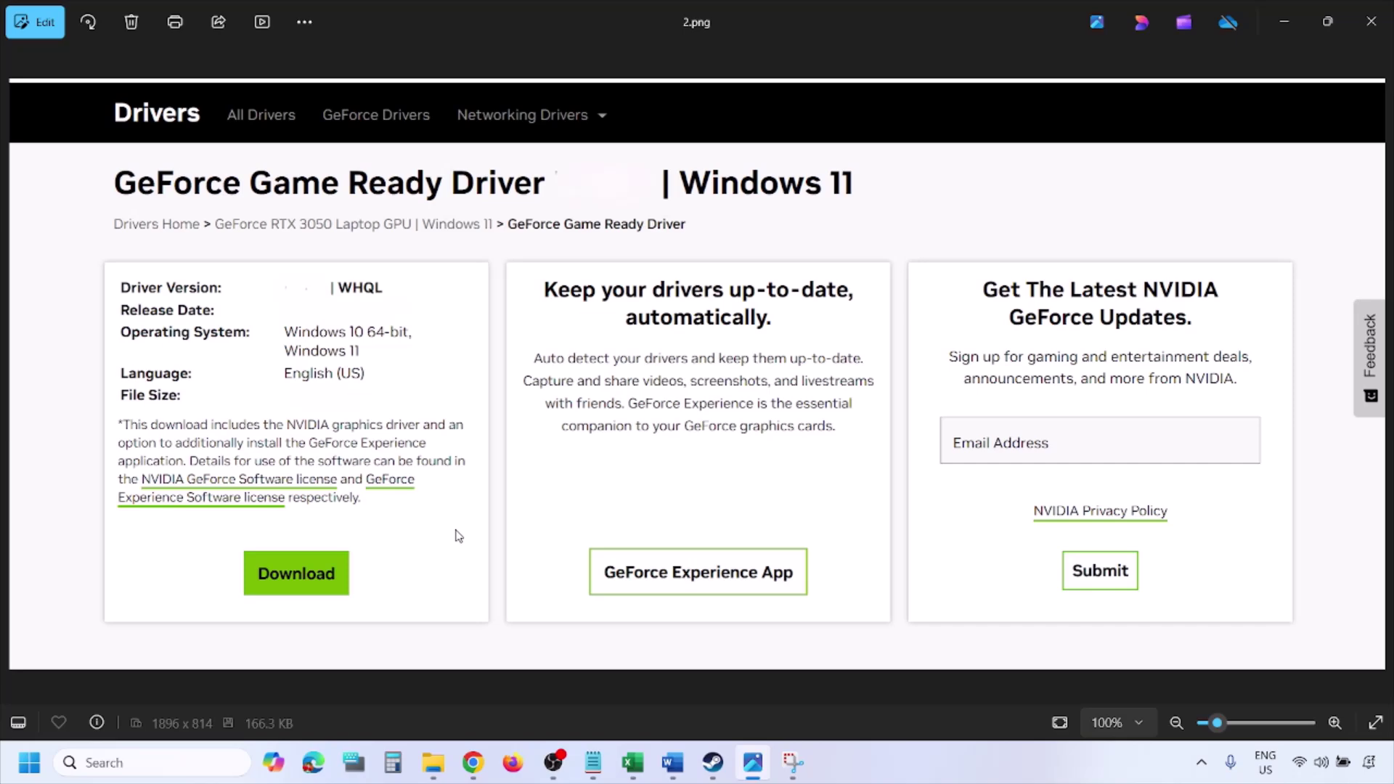
key("Right")
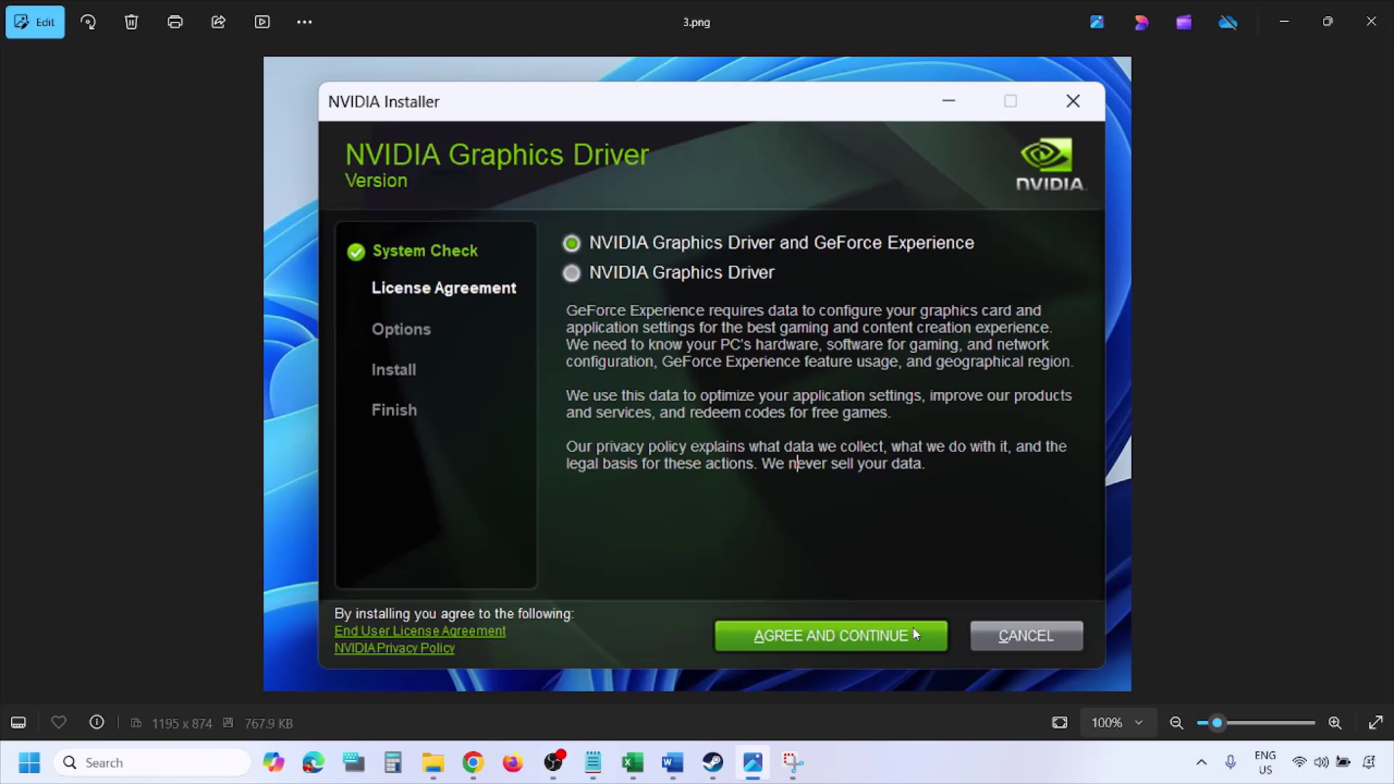
key("Right")
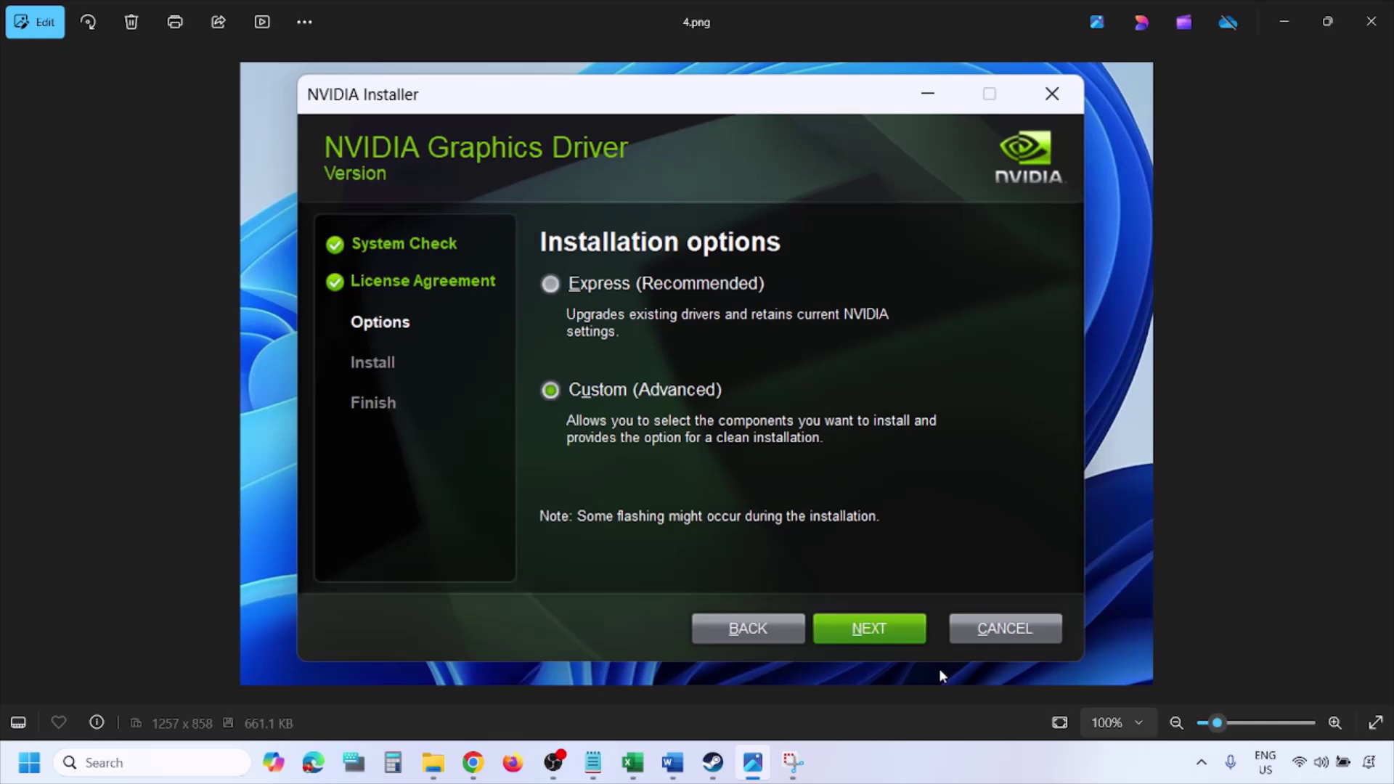
key("Right")
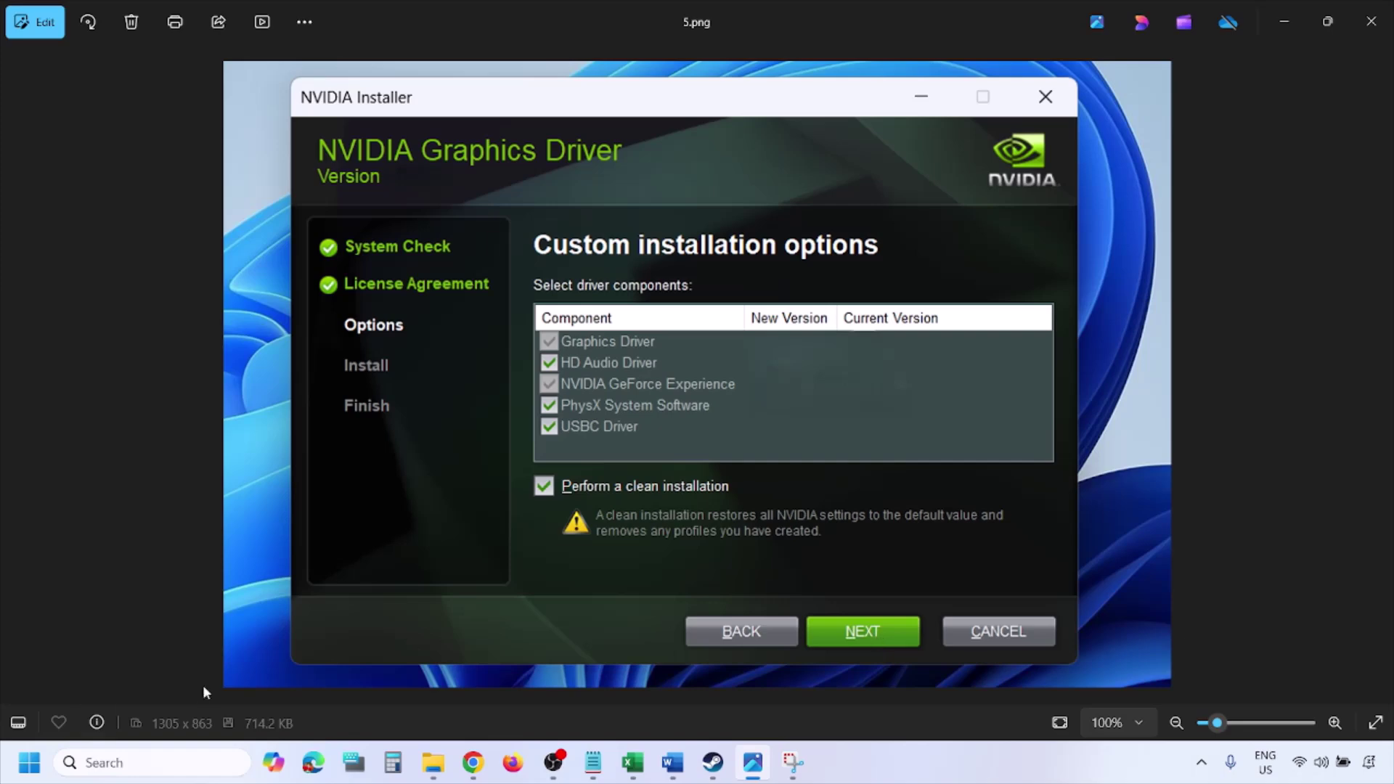
left_click(29, 762)
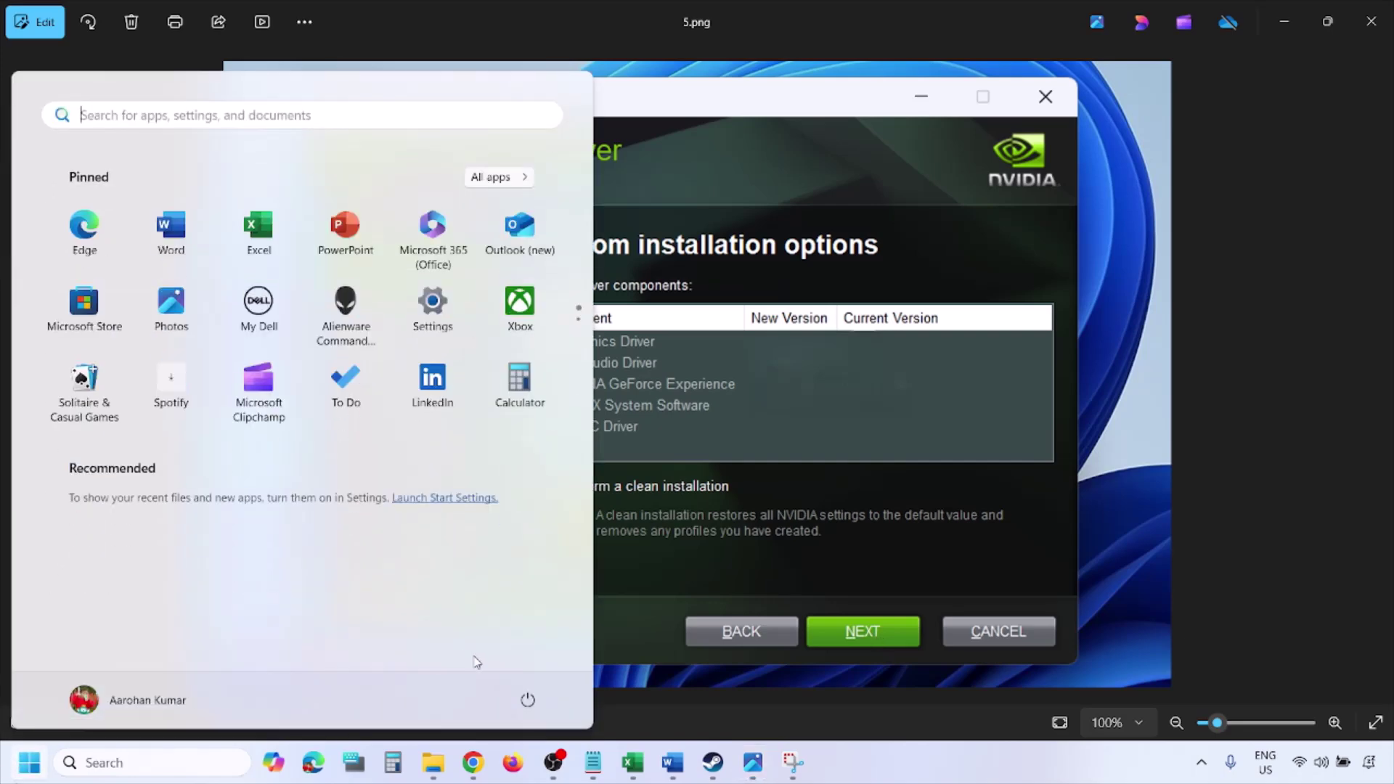
left_click(528, 701)
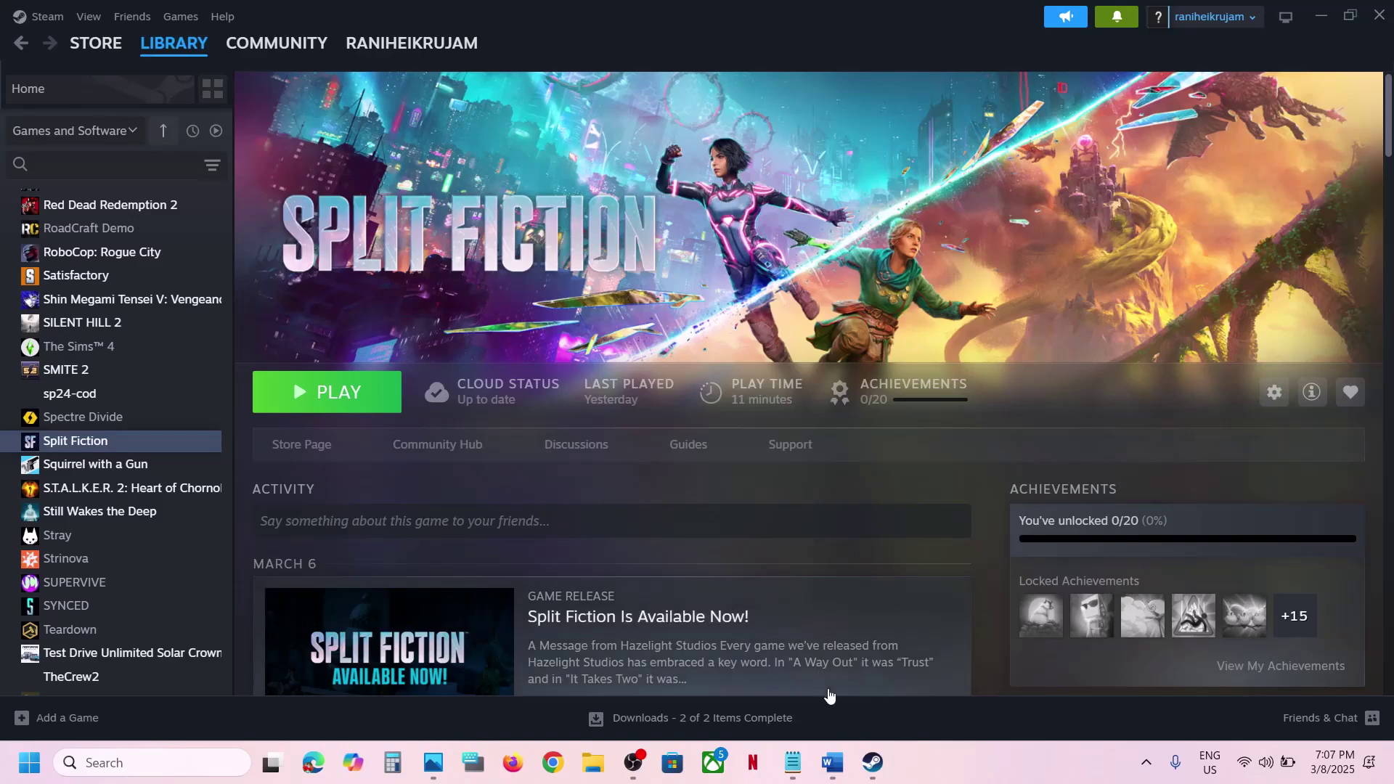
- Return to the Word document, mark the AMD support link and read on to Step 4 about the dedicated graphics card
left_click(832, 763)
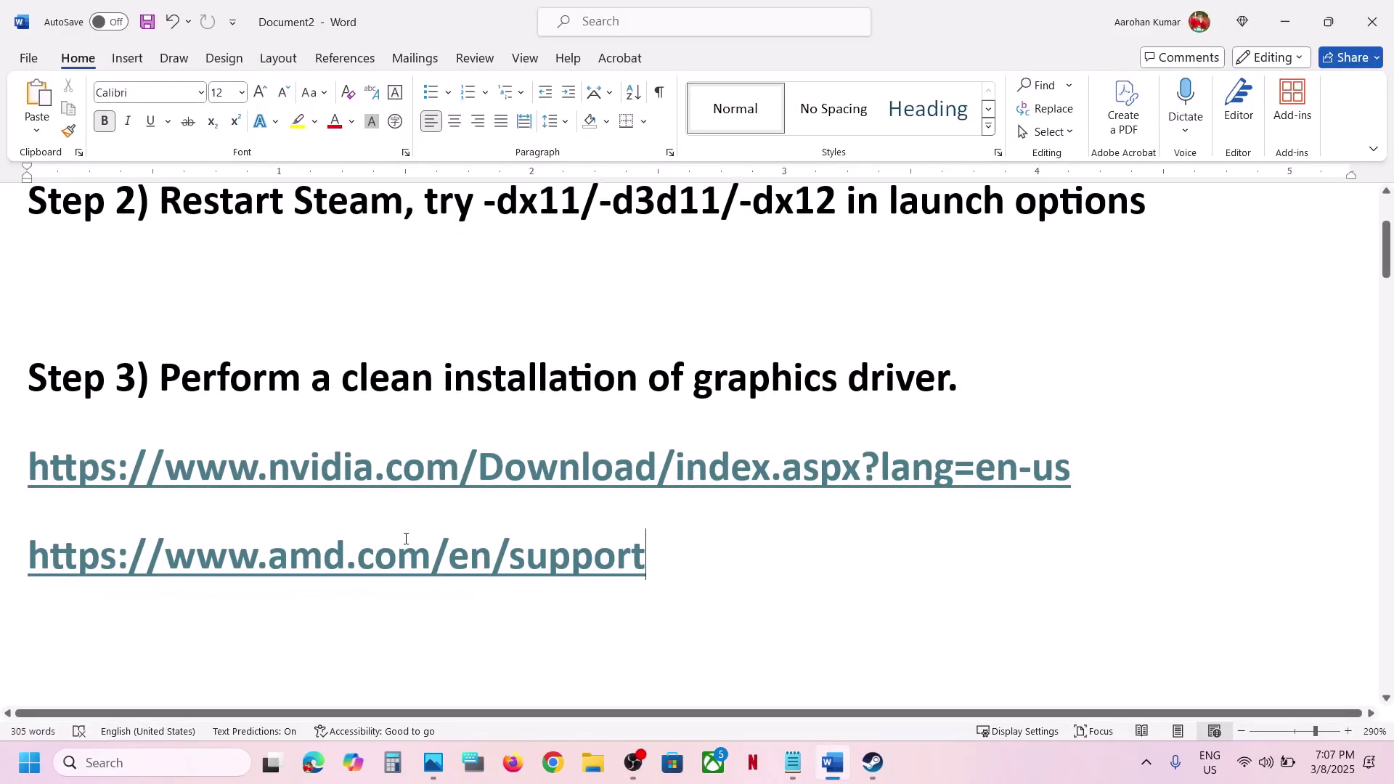
left_click_drag(253, 579, 650, 569)
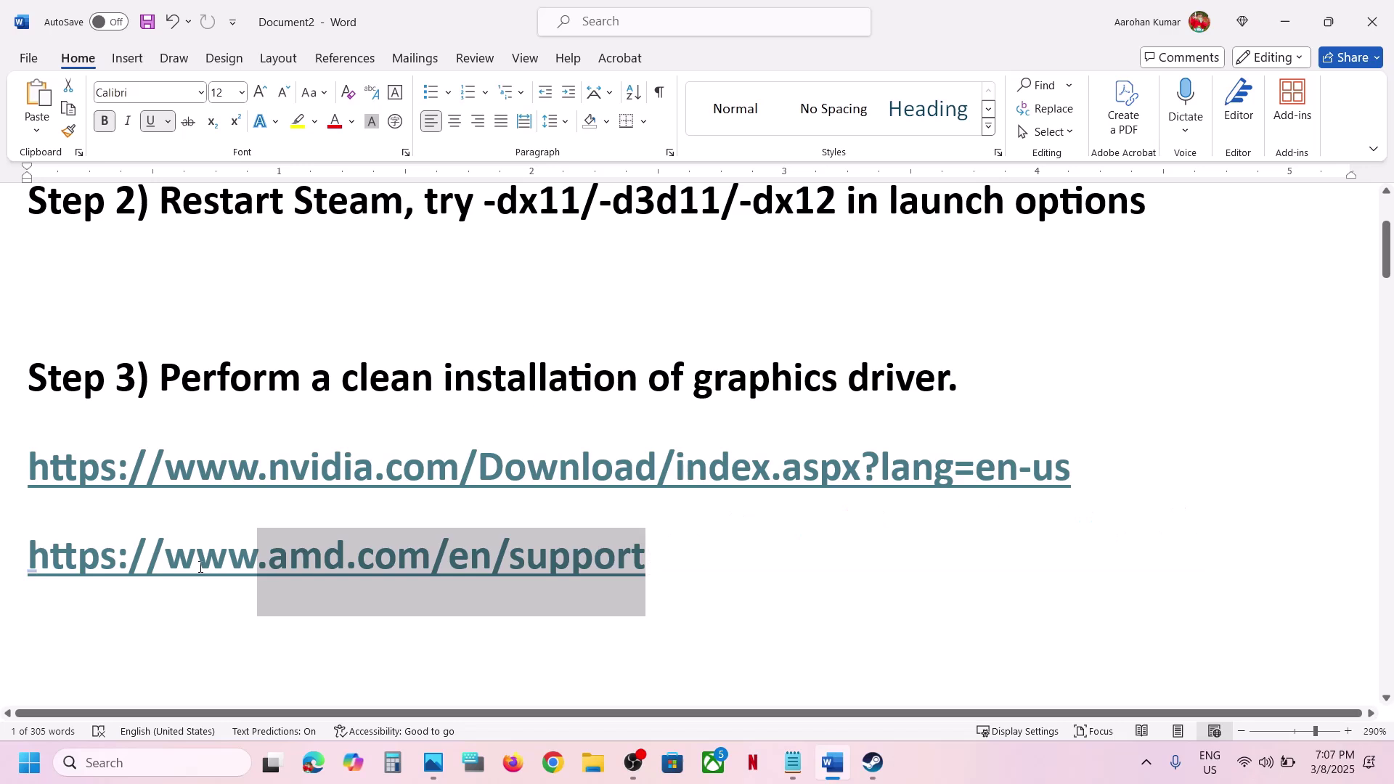
left_click_drag(179, 559, 650, 538)
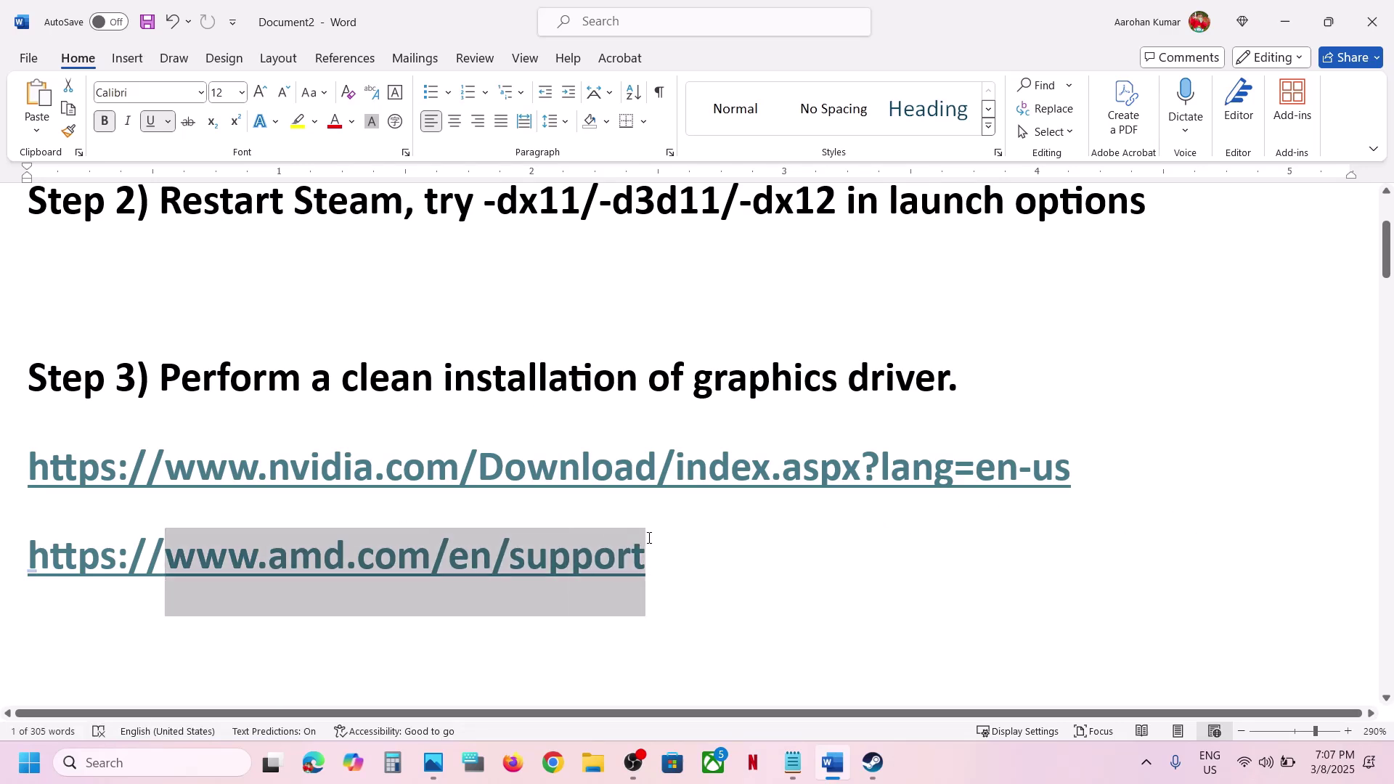
left_click(345, 550)
scroll(344, 547, "down", 3)
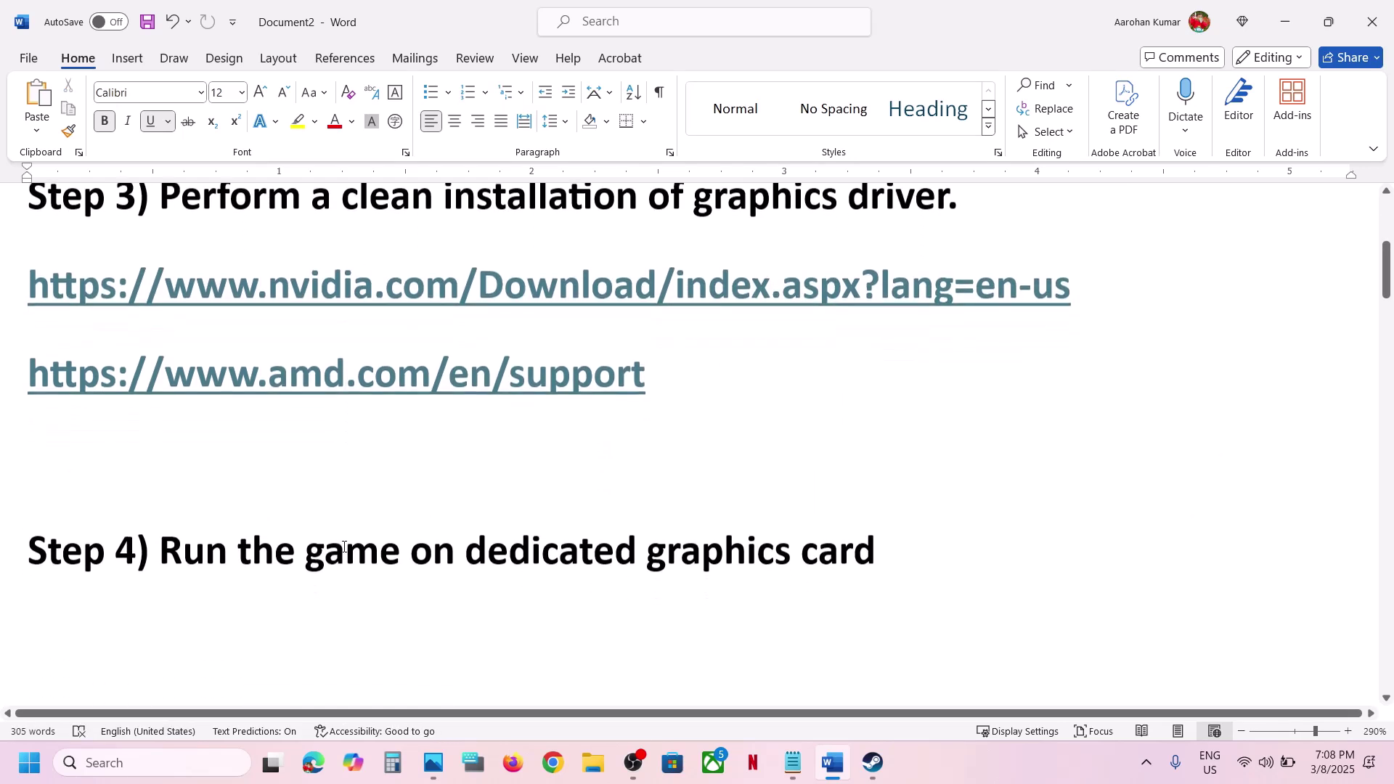
- Mark the word "graphics" in the Step 4 heading, then search Windows for "graphics" and open Graphics settings
double_click(678, 546)
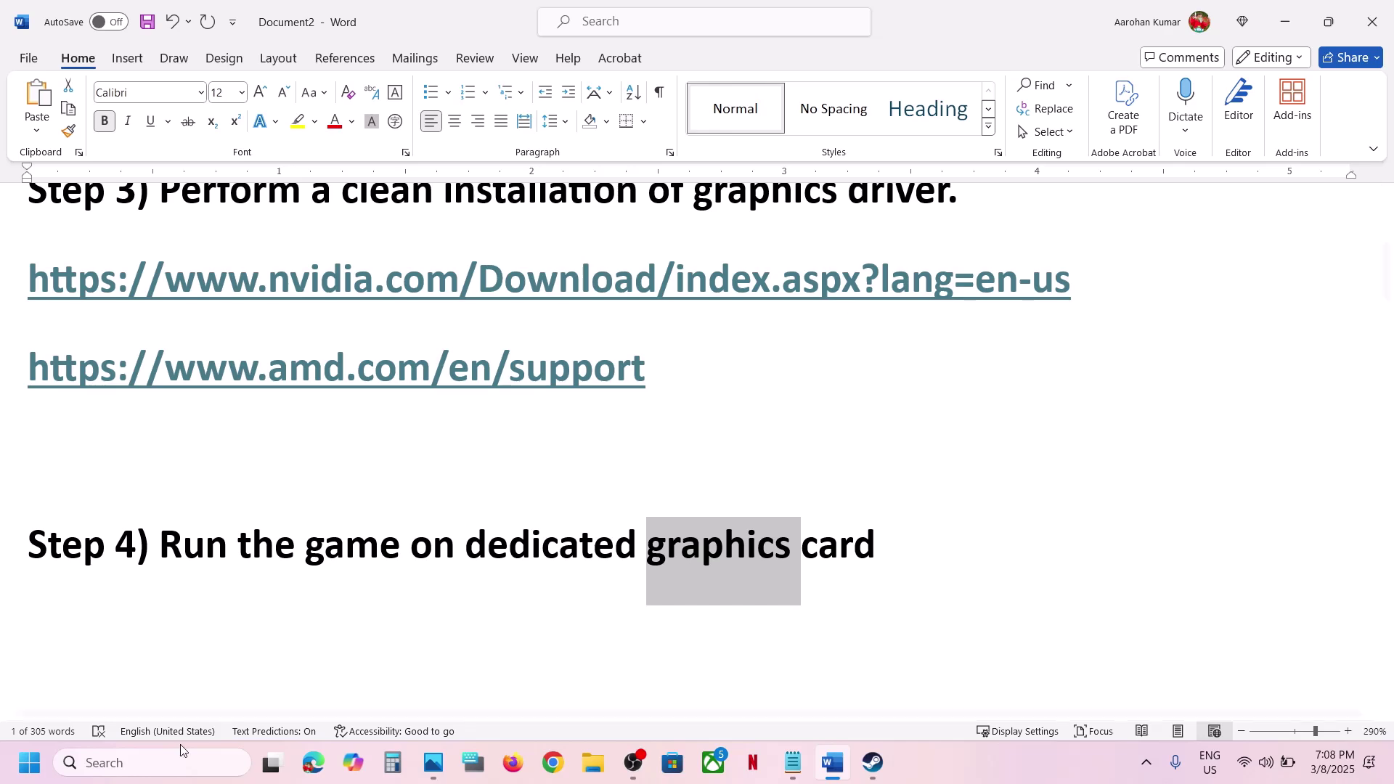
left_click(171, 771)
type("graphics")
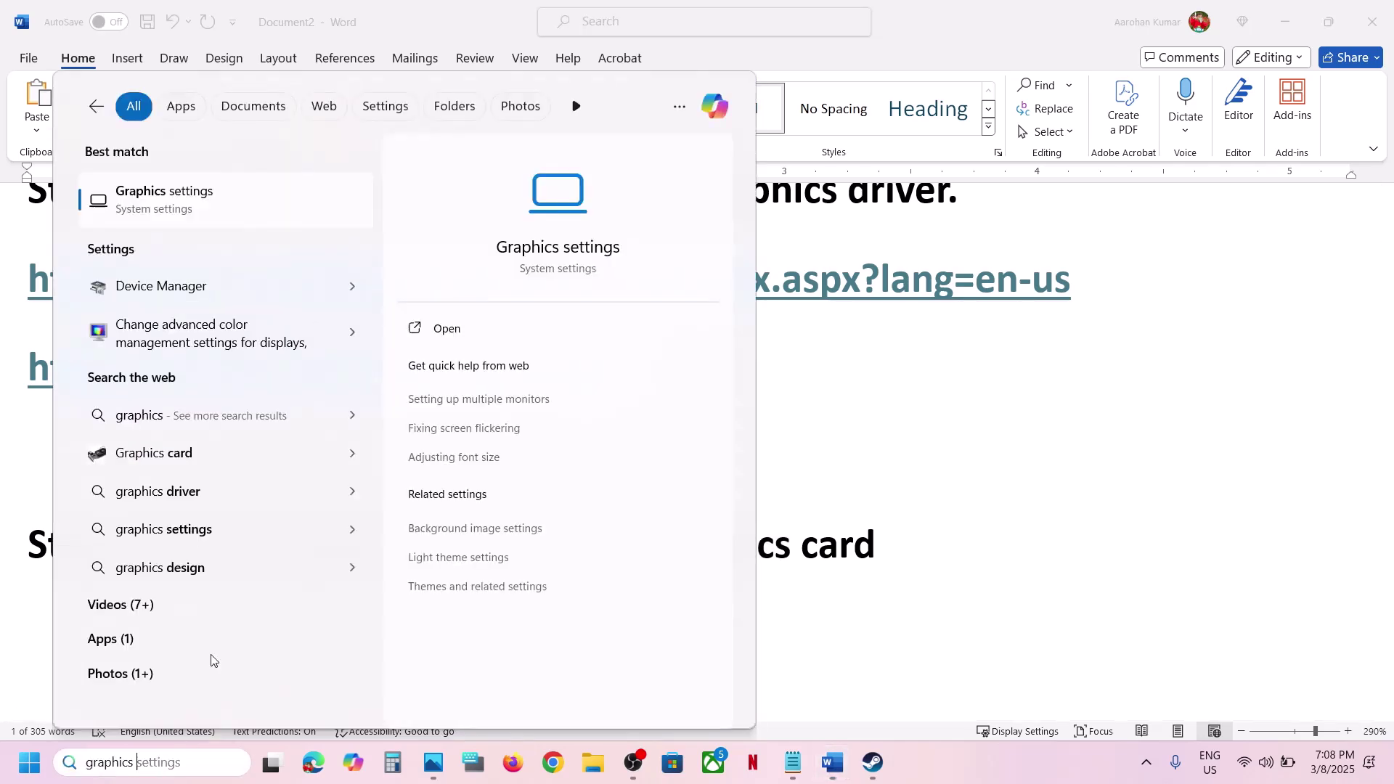
left_click(225, 215)
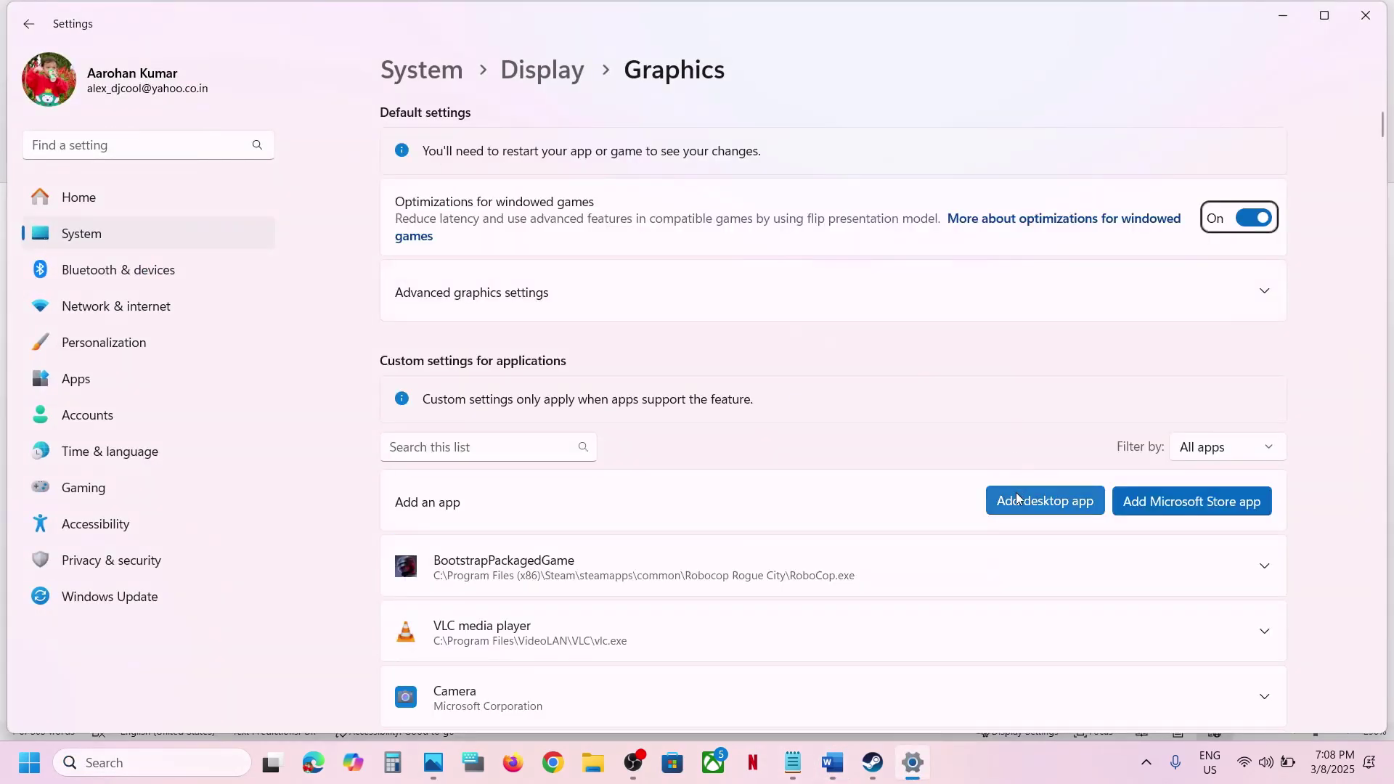
- Start adding a desktop app, browse to the Split Fiction folder in steamapps\common and show its full path
left_click(1017, 493)
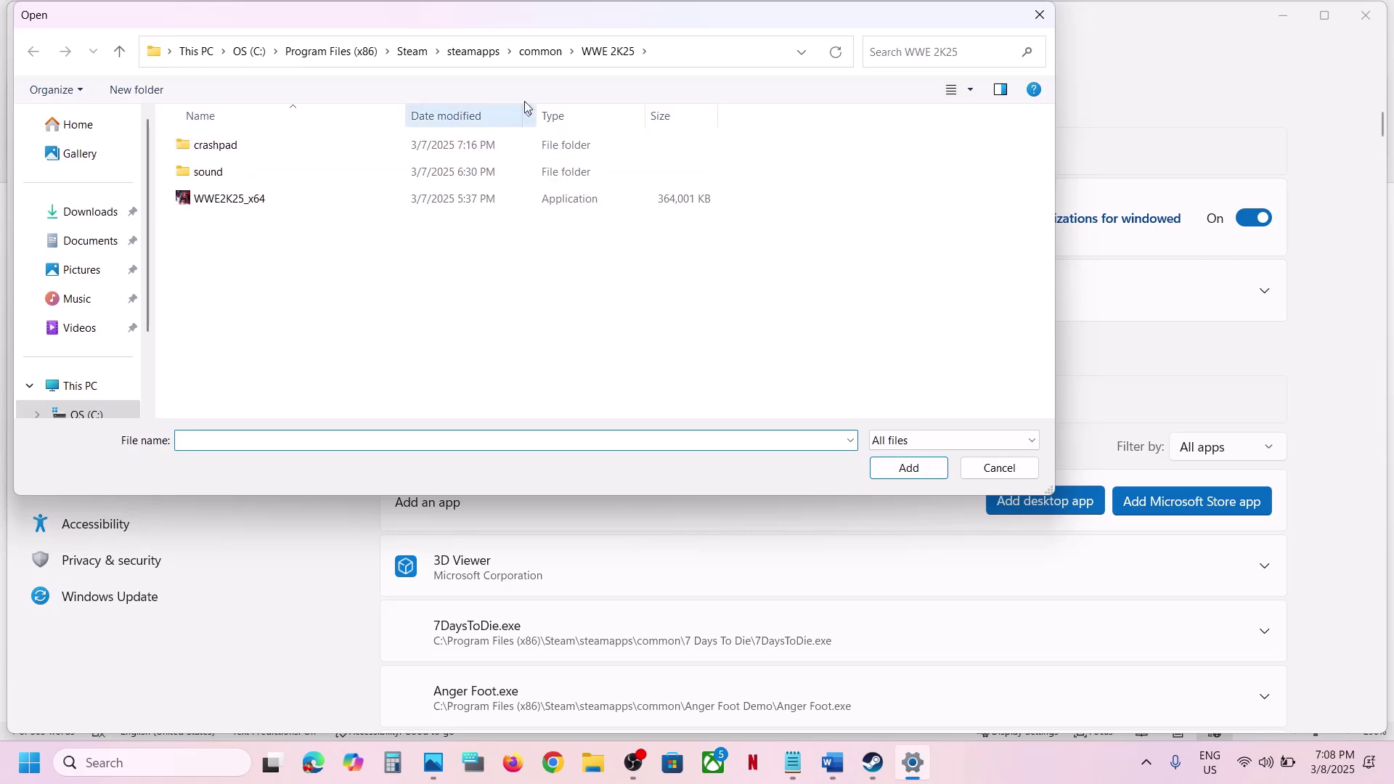
left_click(527, 52)
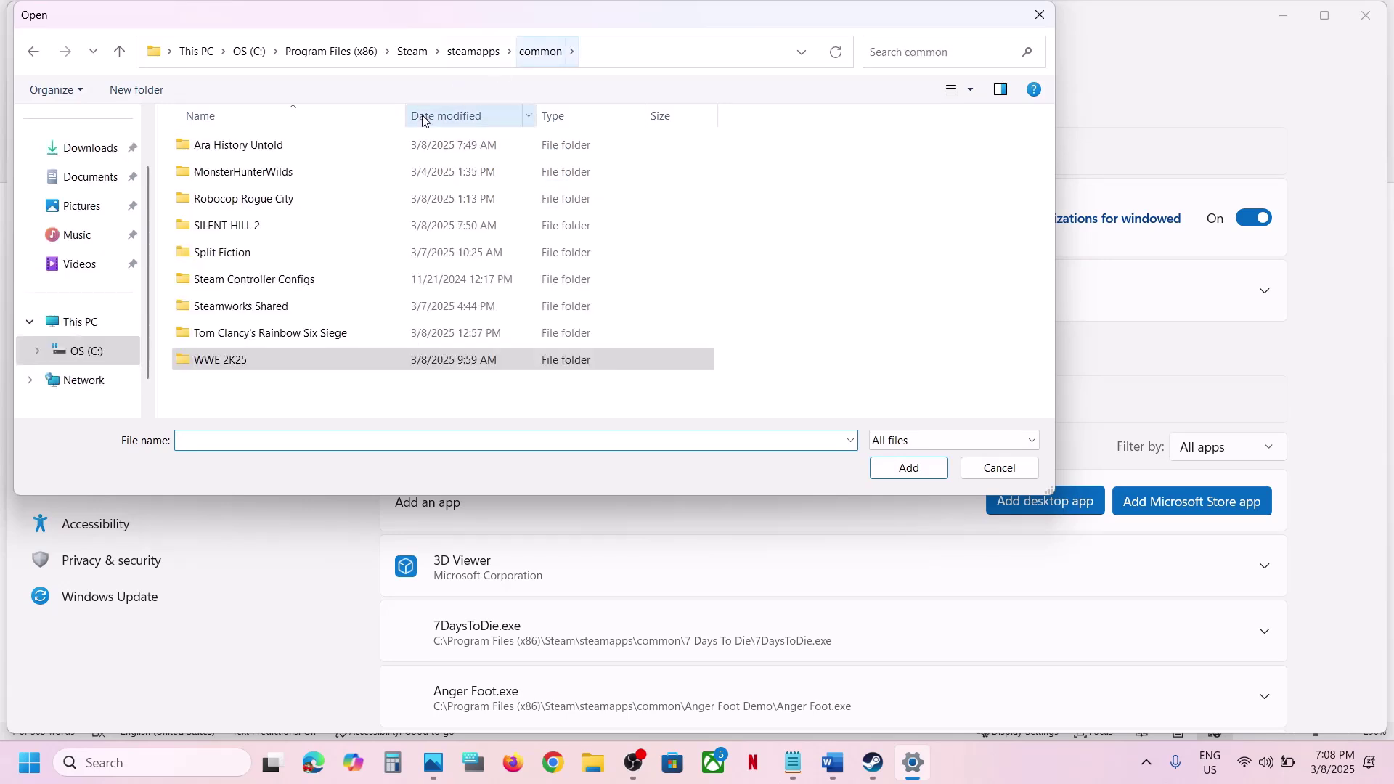
left_click(269, 252)
double_click(272, 254)
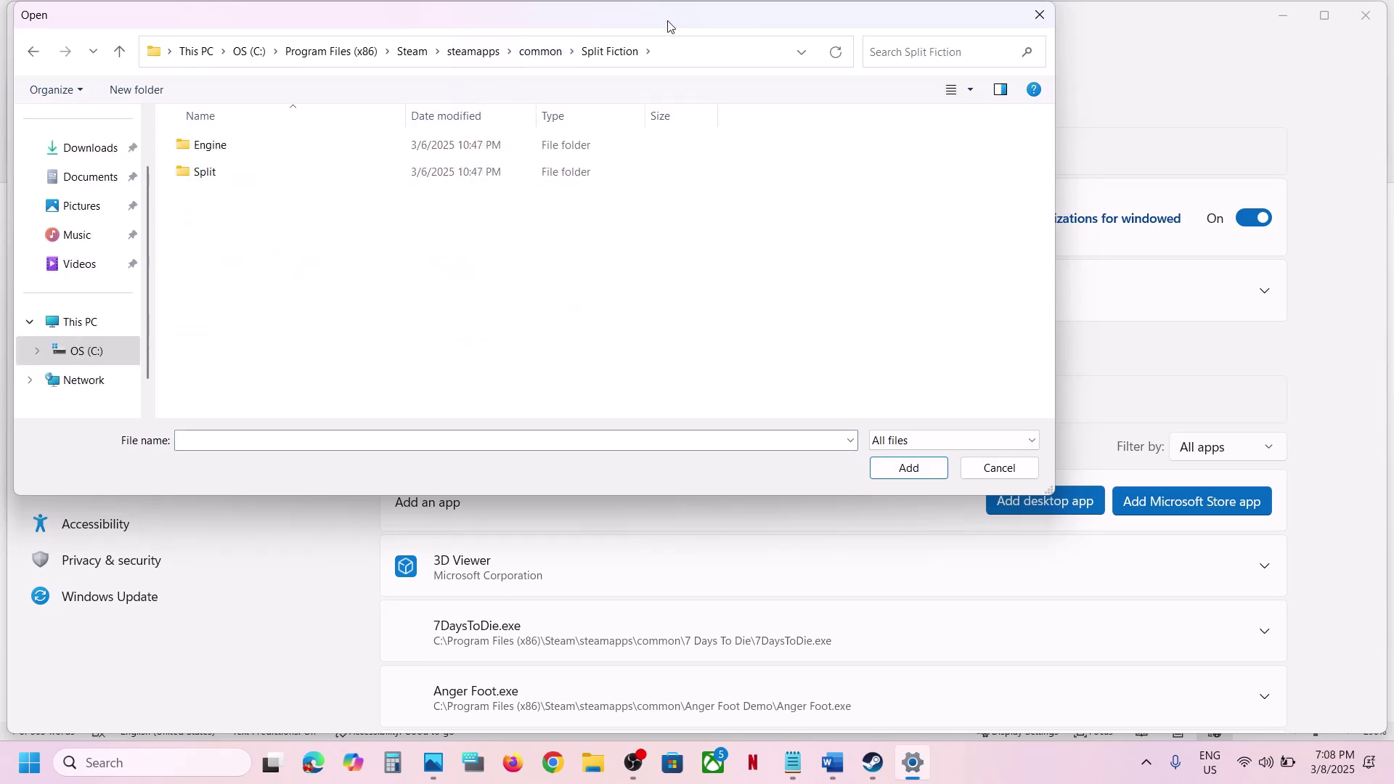
left_click(683, 53)
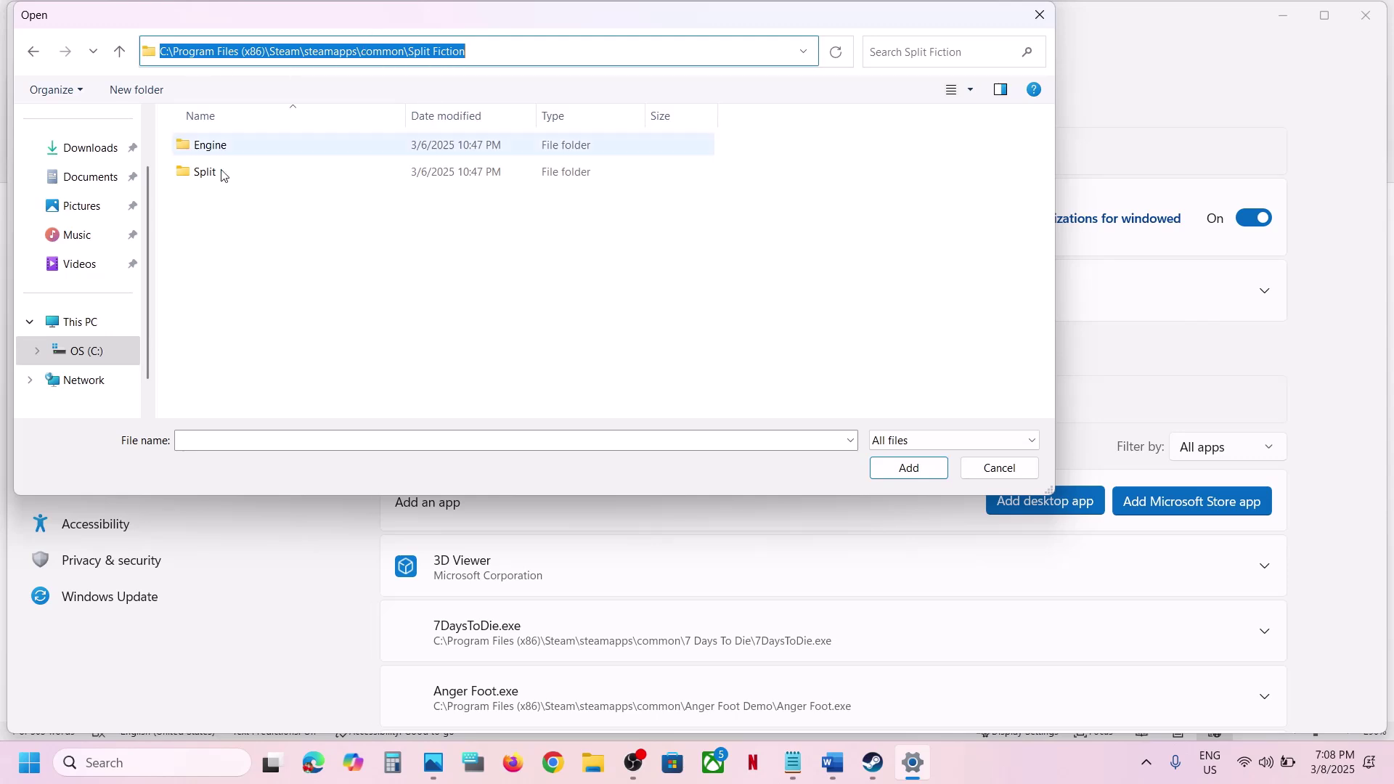
- Browse to the EA Games folder in Program Files on the C: drive to check the alternative game location
left_click(86, 352)
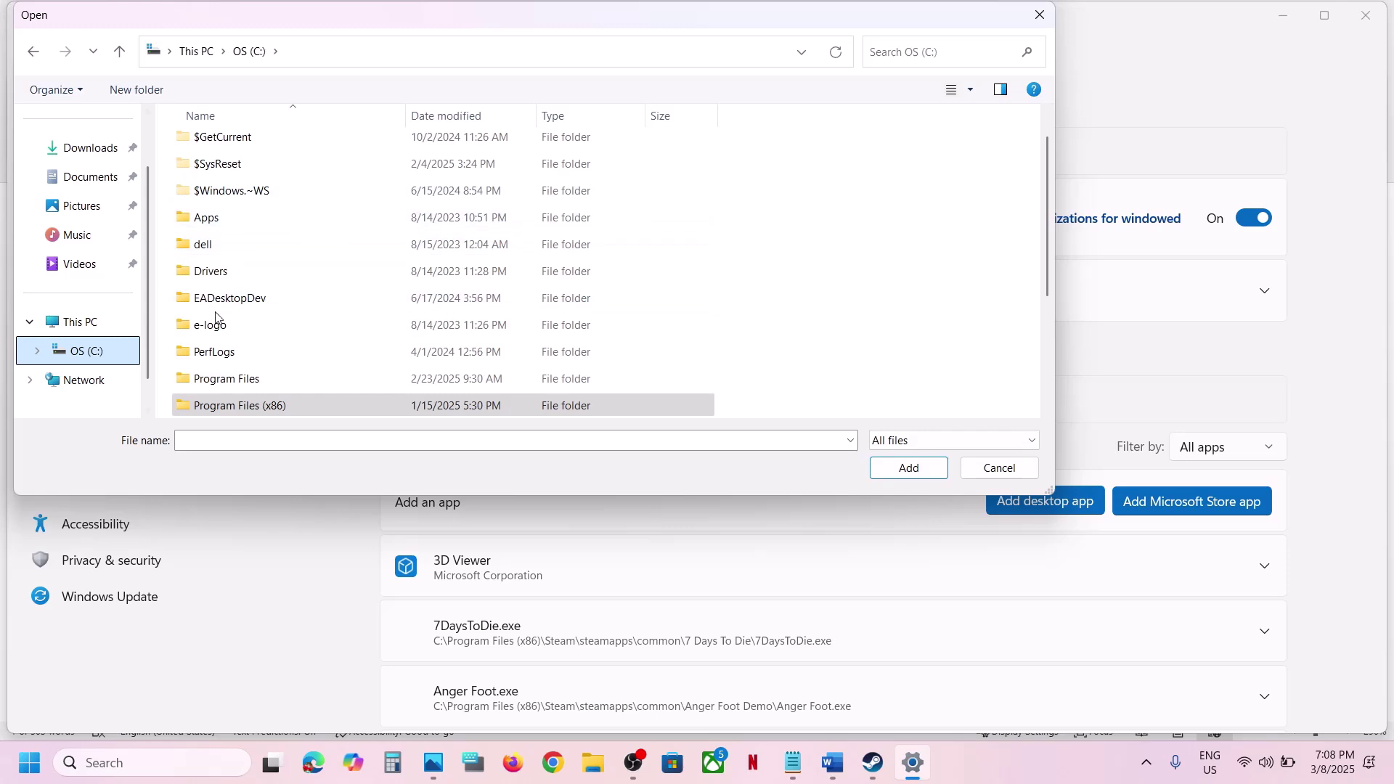
scroll(215, 317, "down", 1)
double_click(243, 304)
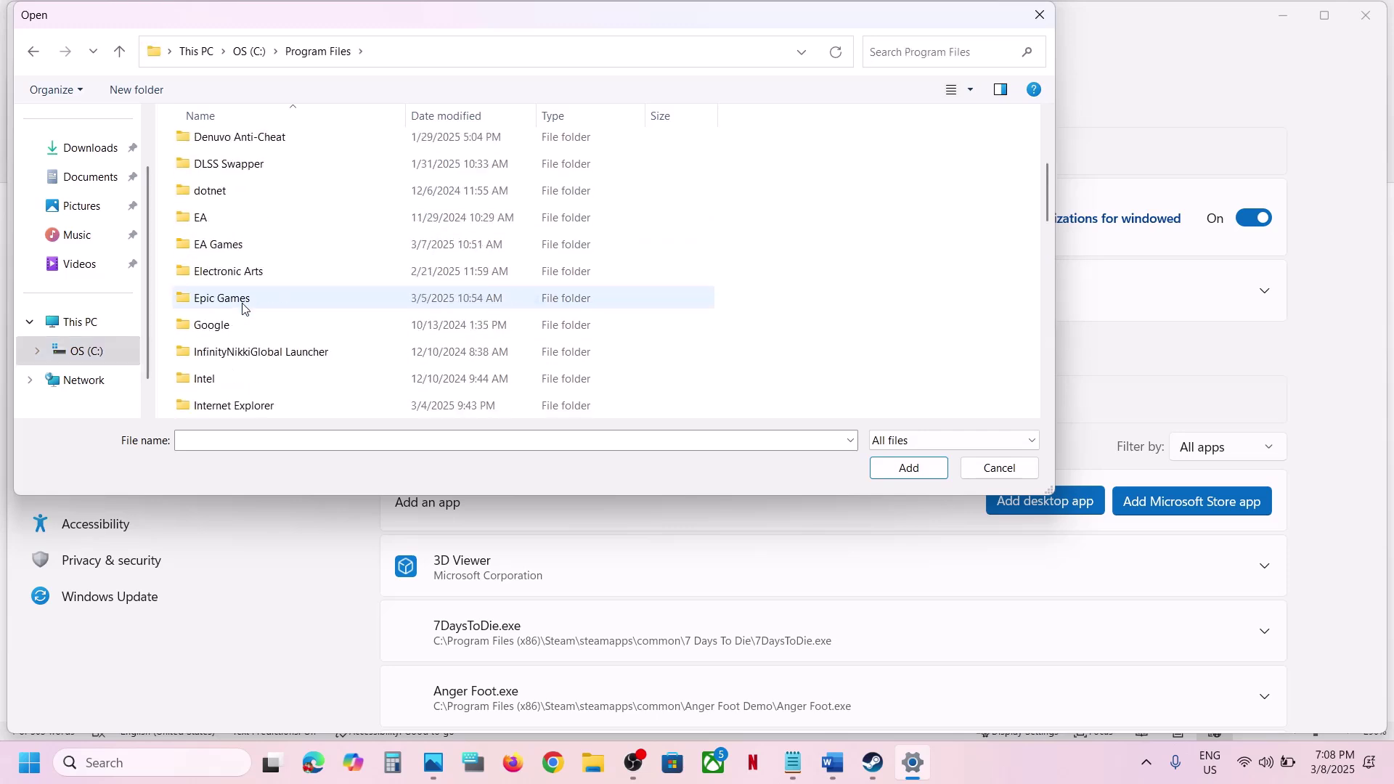
scroll(276, 348, "down", 1)
double_click(233, 168)
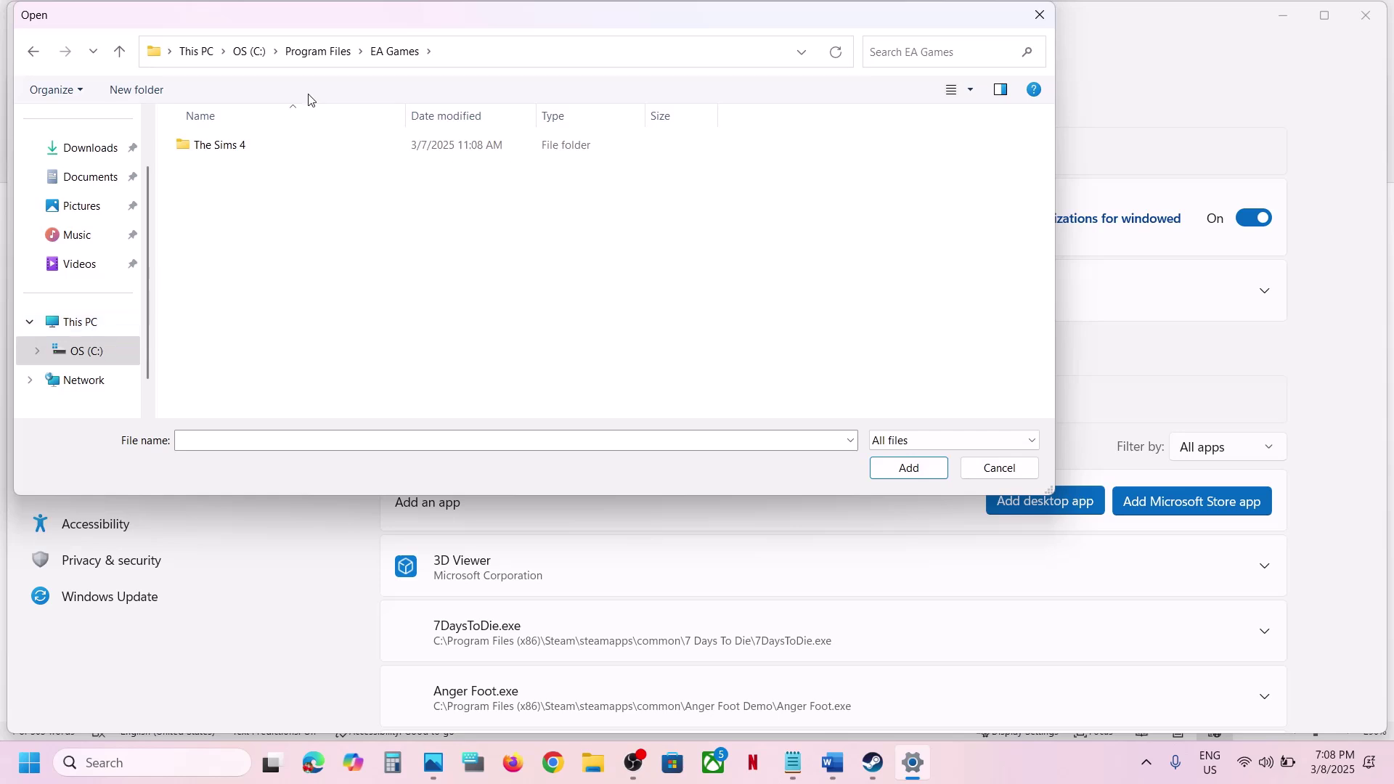
- Browse from the C: drive through Program Files (x86)\Steam\steamapps\common into the Split Fiction folder
left_click(94, 353)
scroll(461, 276, "down", 2)
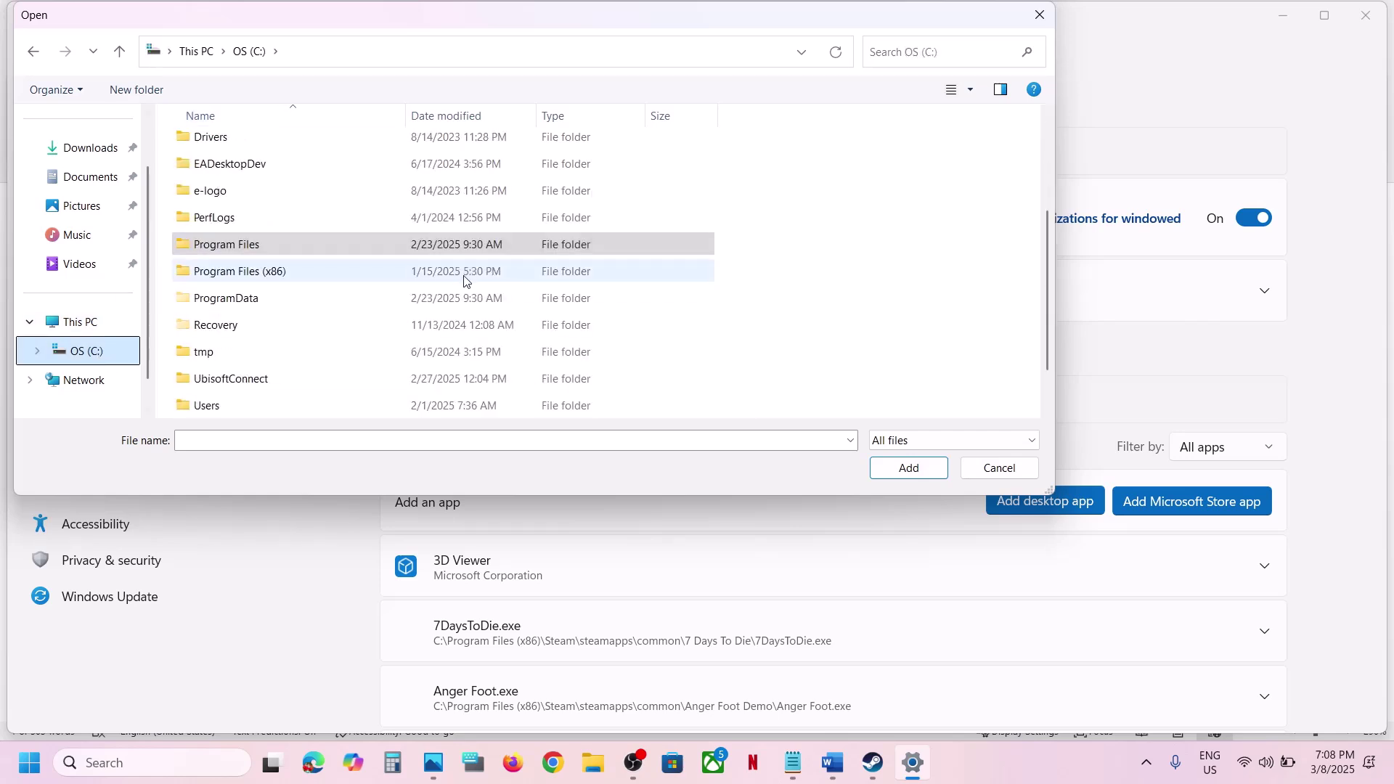
left_click(307, 283)
double_click(307, 285)
scroll(305, 287, "down", 7)
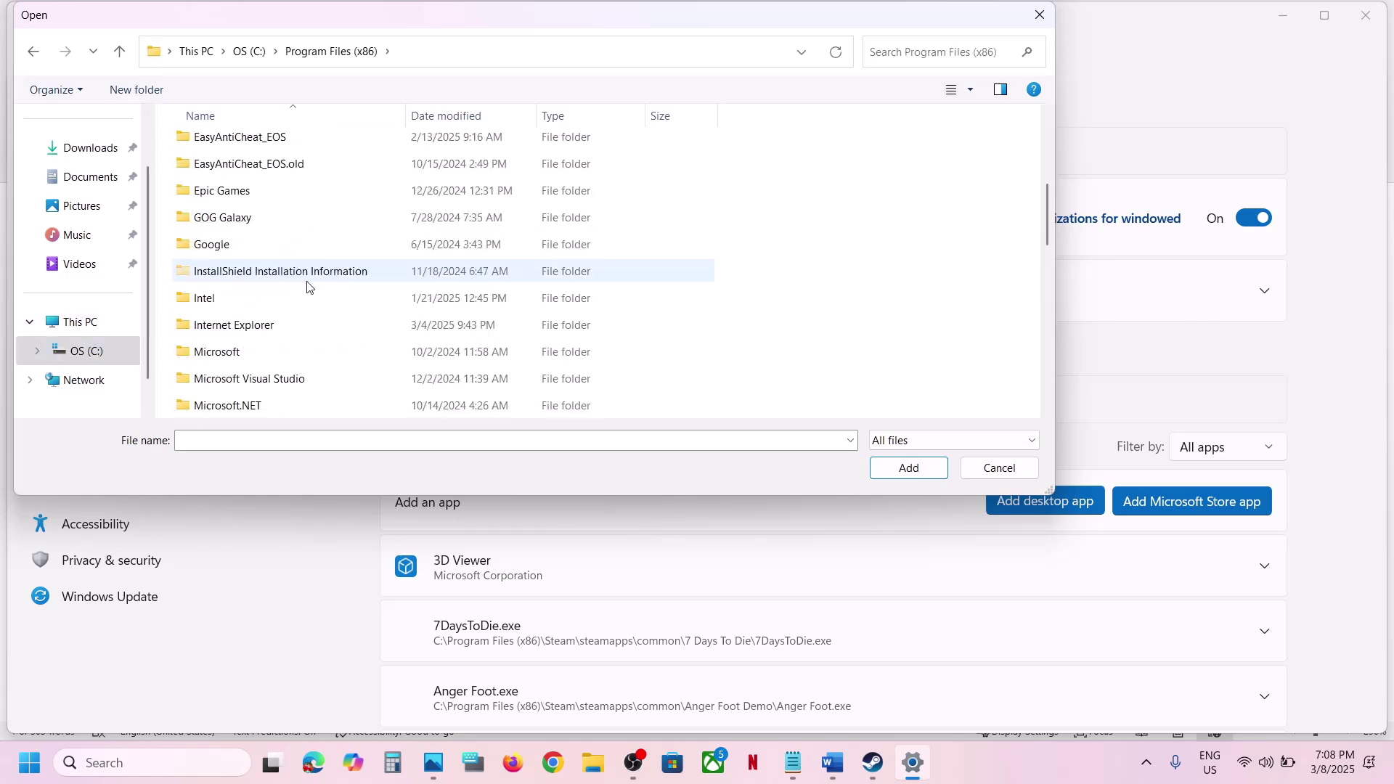
double_click(233, 218)
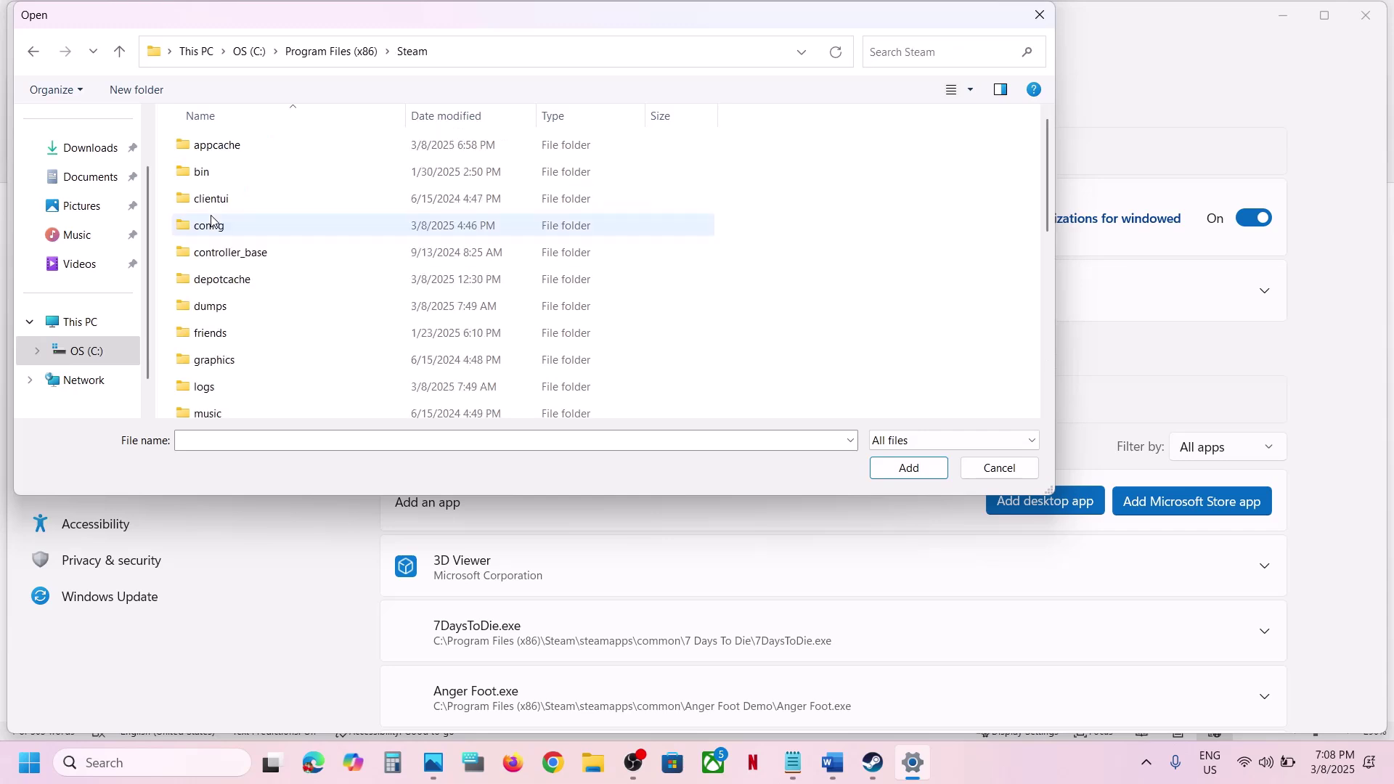
scroll(247, 218, "down", 5)
double_click(262, 189)
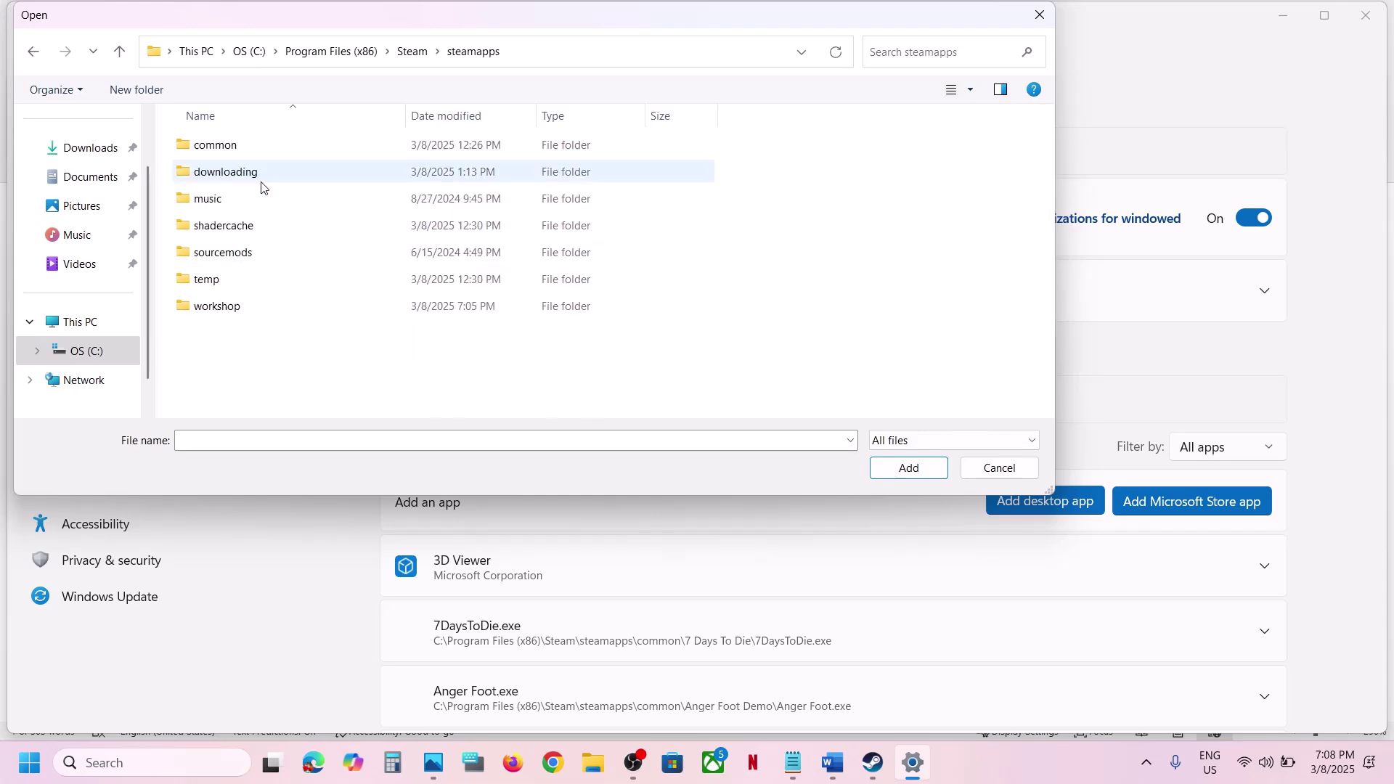
double_click(227, 145)
double_click(226, 253)
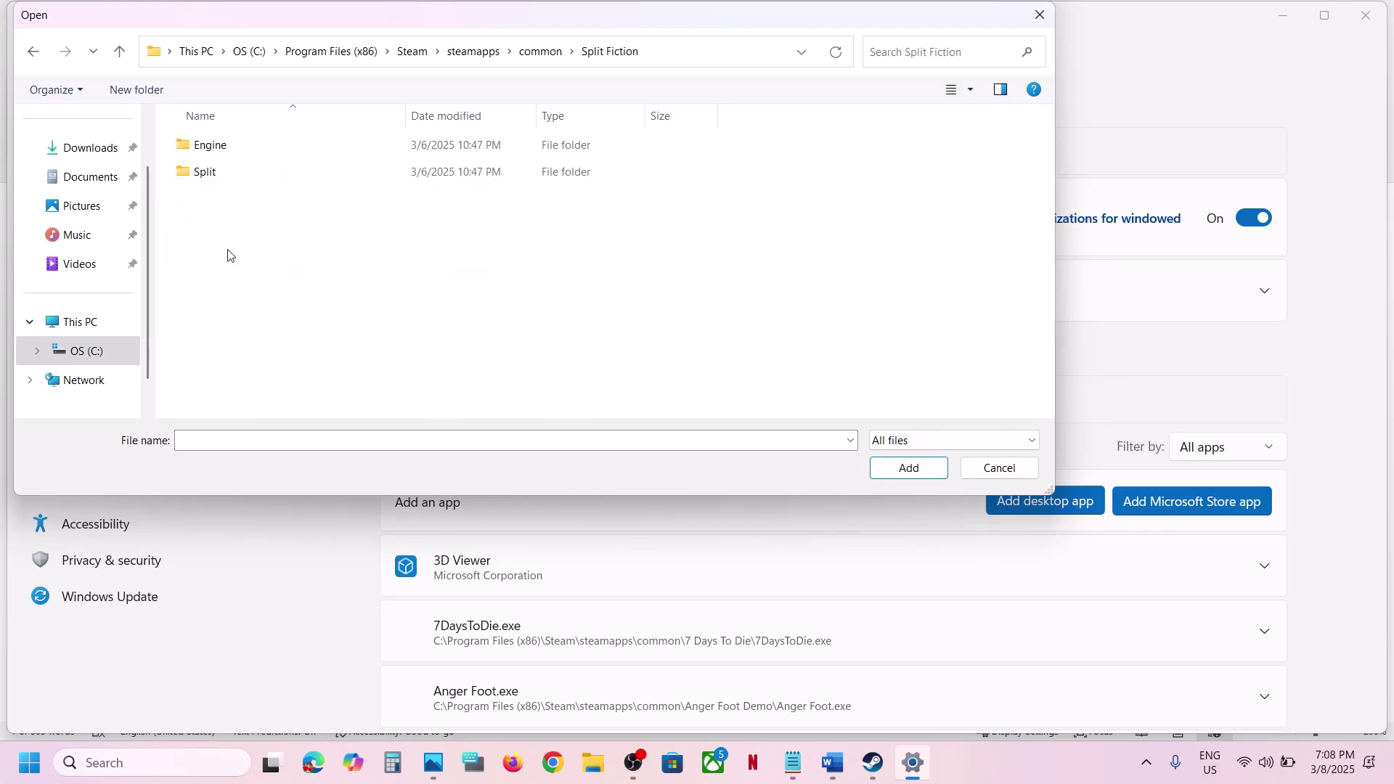
- Add the SplitFiction application from Split\Binaries\Win64 to the custom graphics settings list
double_click(245, 180)
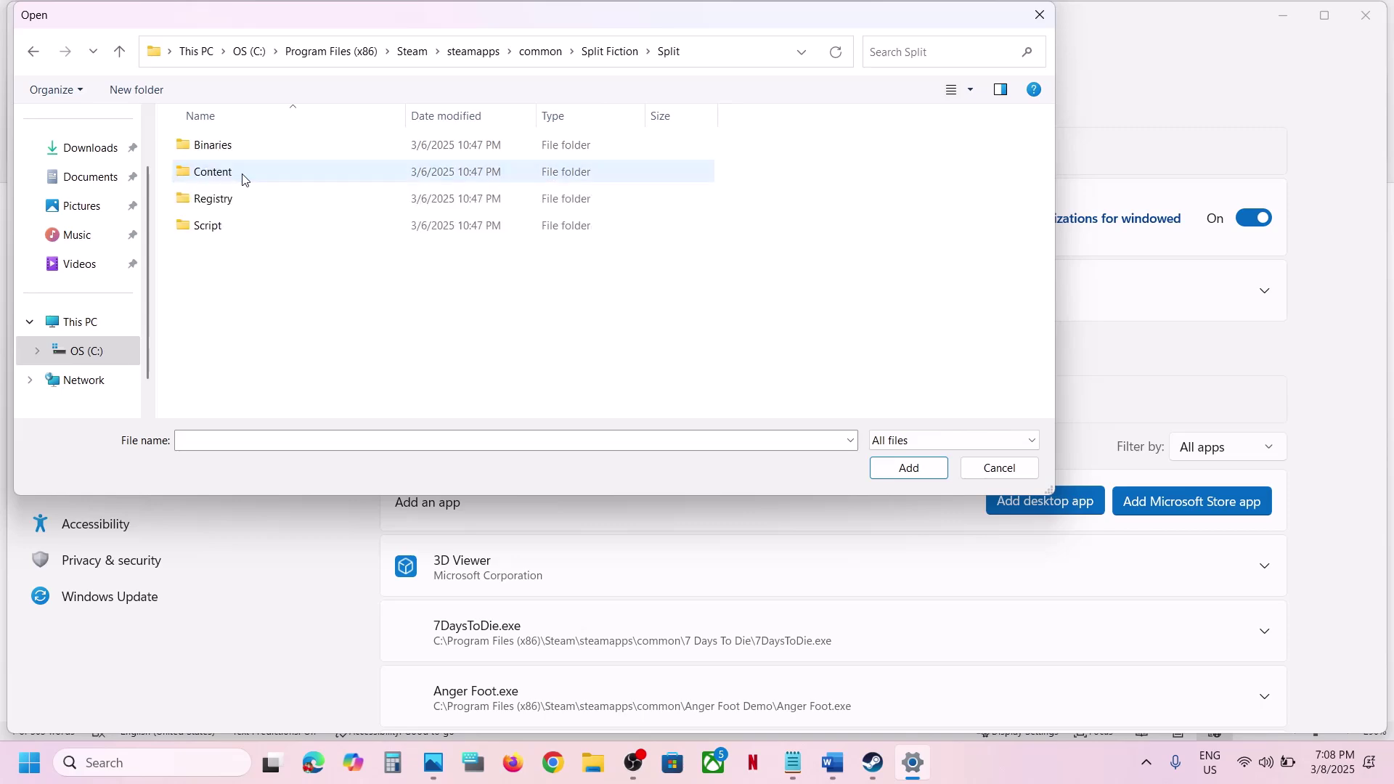
double_click(228, 146)
double_click(228, 145)
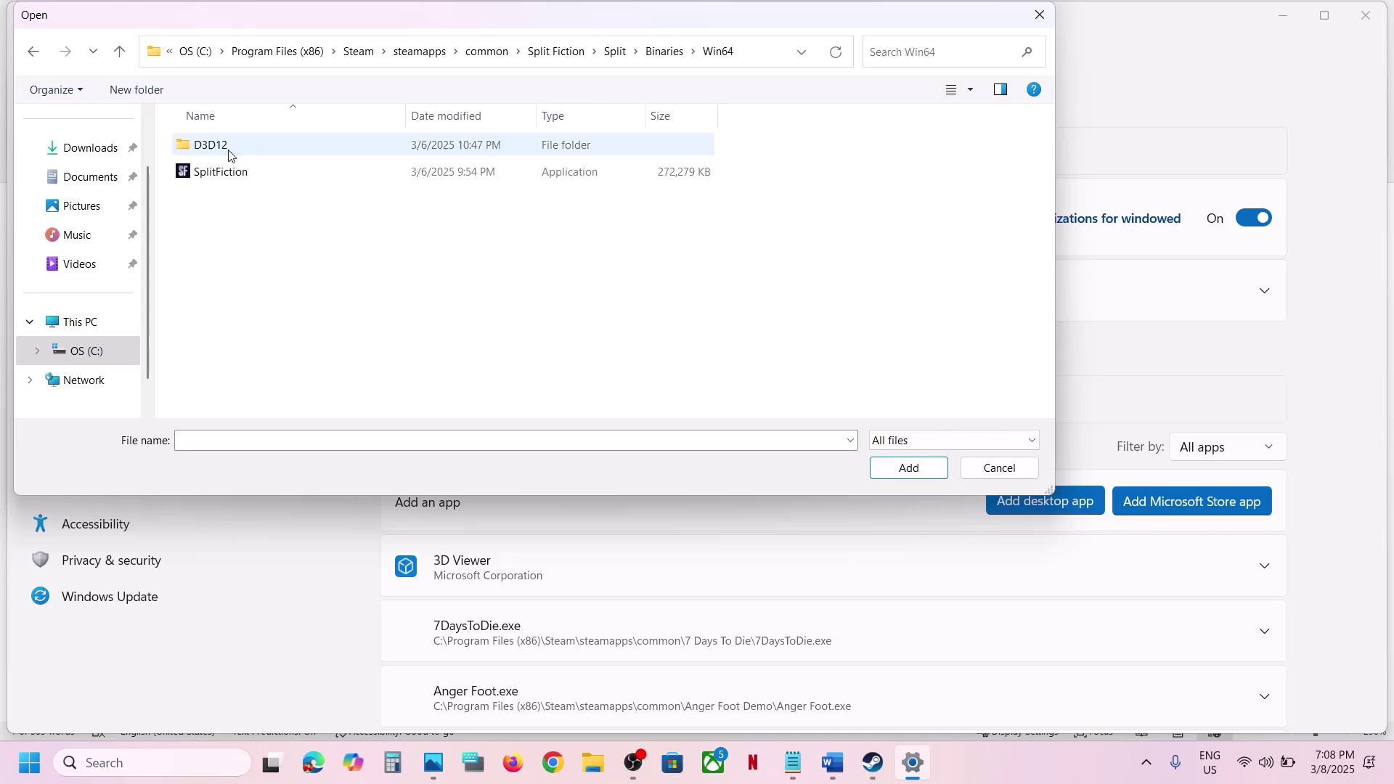
left_click(244, 174)
left_click(905, 468)
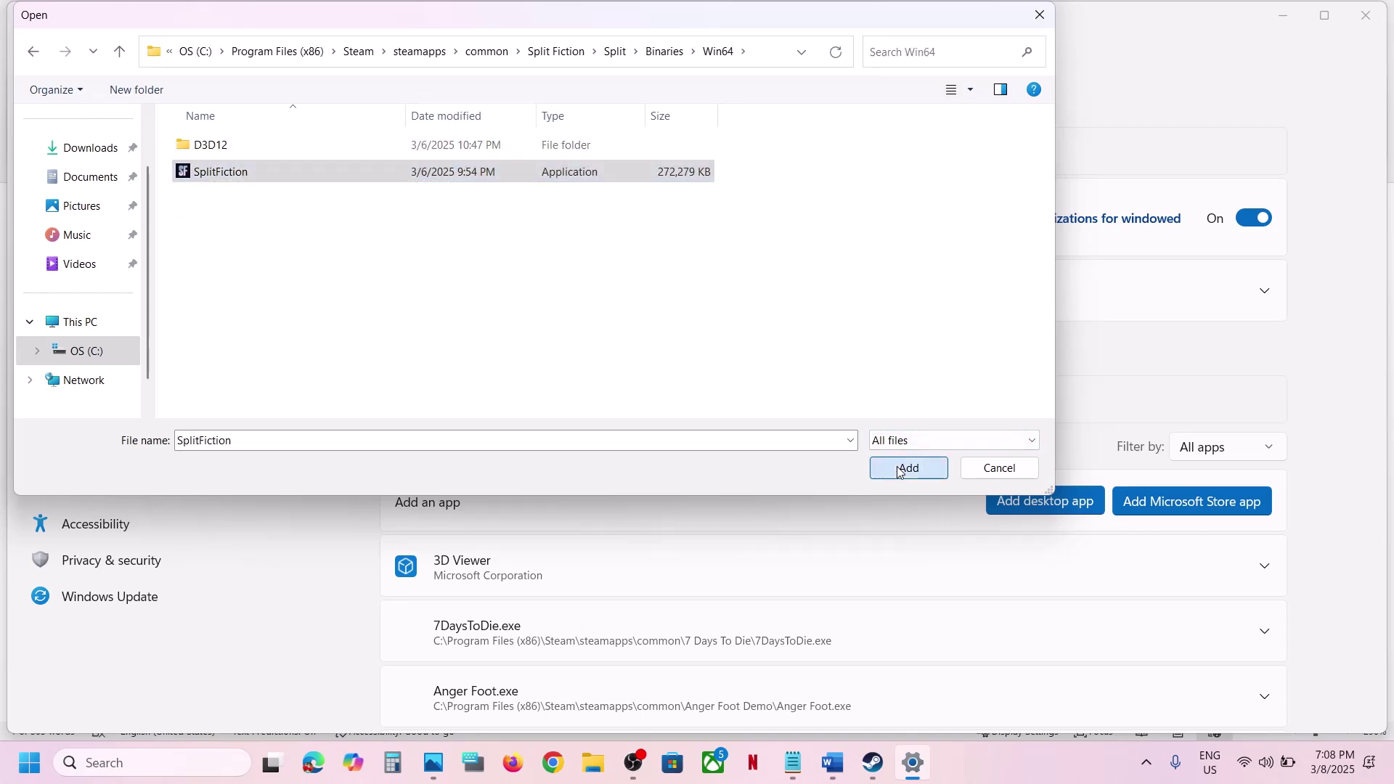
- Find Split Fiction in the app list and set its GPU preference to High Performance (NVIDIA GeForce RTX 3050 Laptop GPU)
scroll(622, 476, "down", 20)
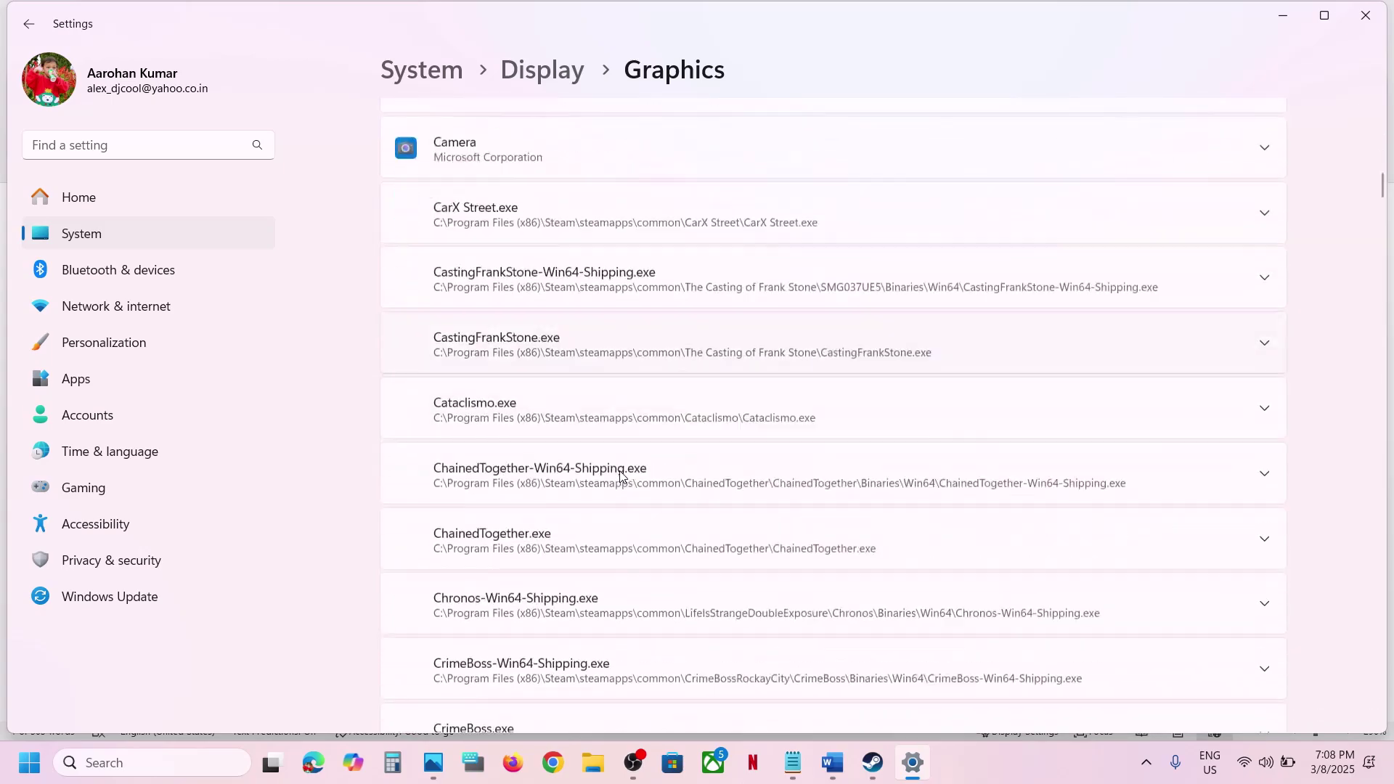
scroll(621, 477, "down", 20)
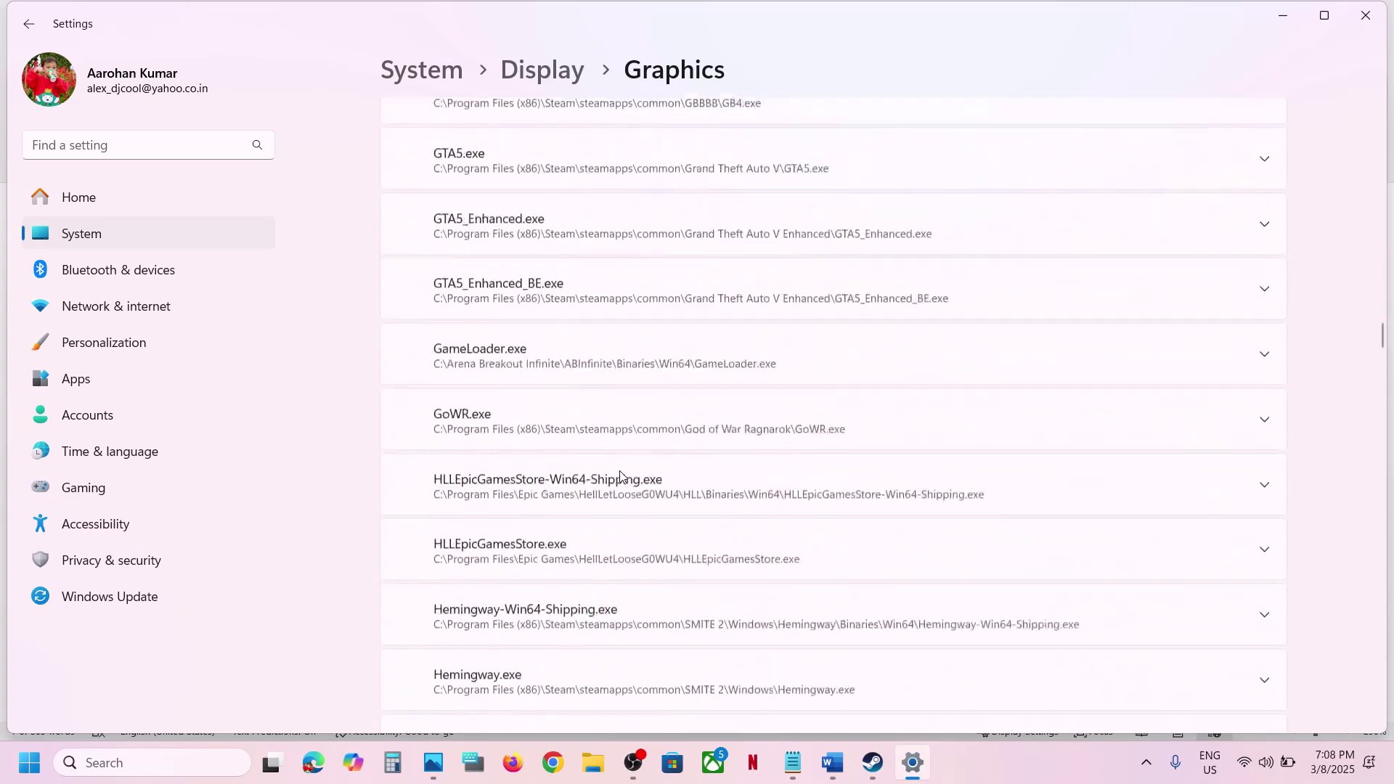
scroll(621, 477, "down", 20)
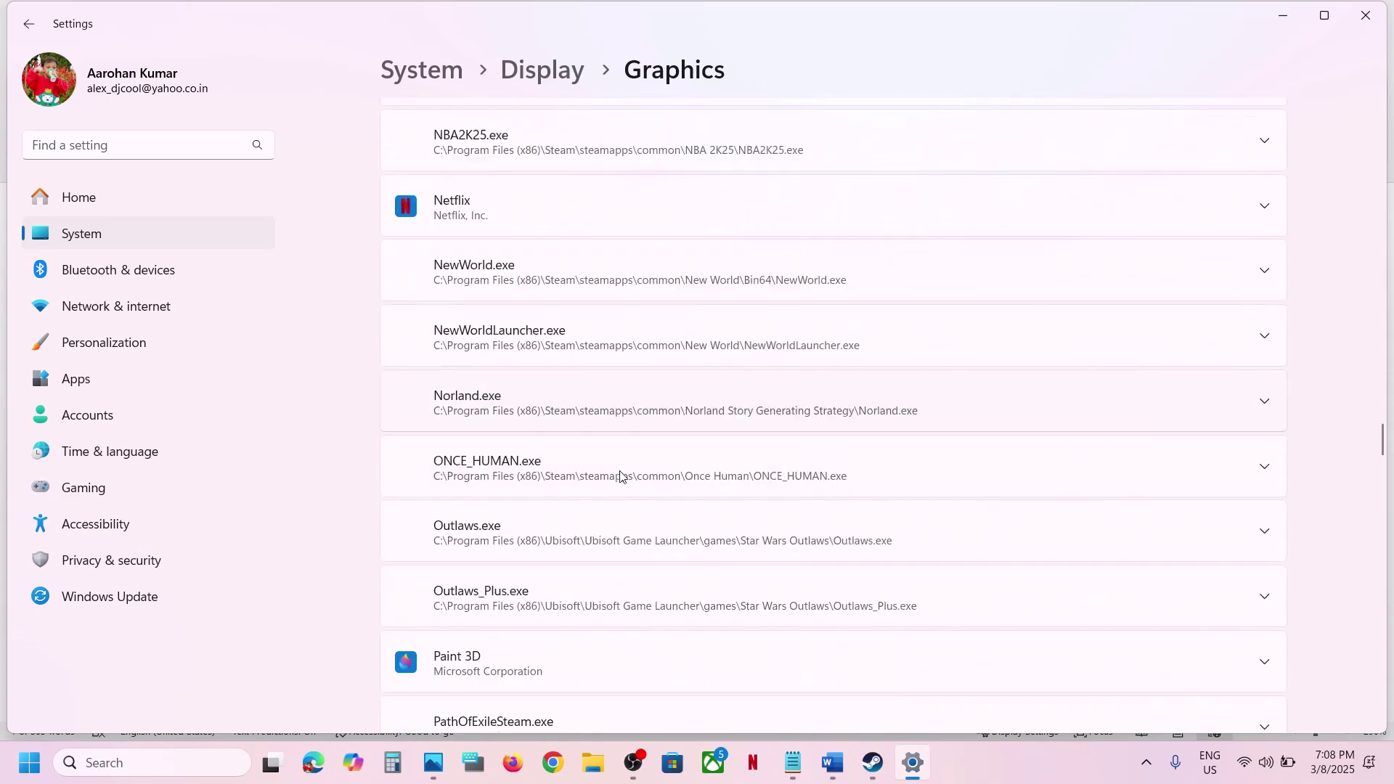
scroll(621, 476, "down", 3)
scroll(622, 476, "up", 3)
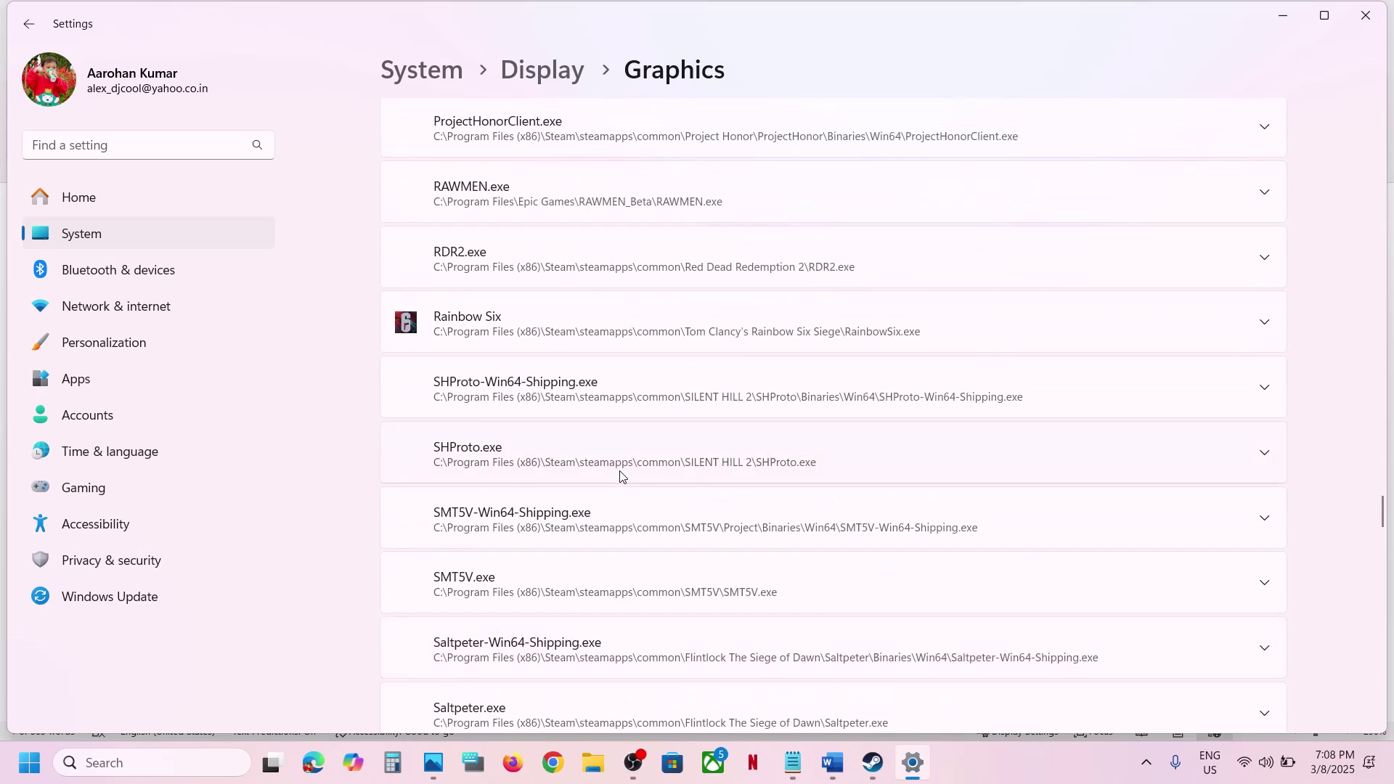
scroll(621, 473, "down", 10)
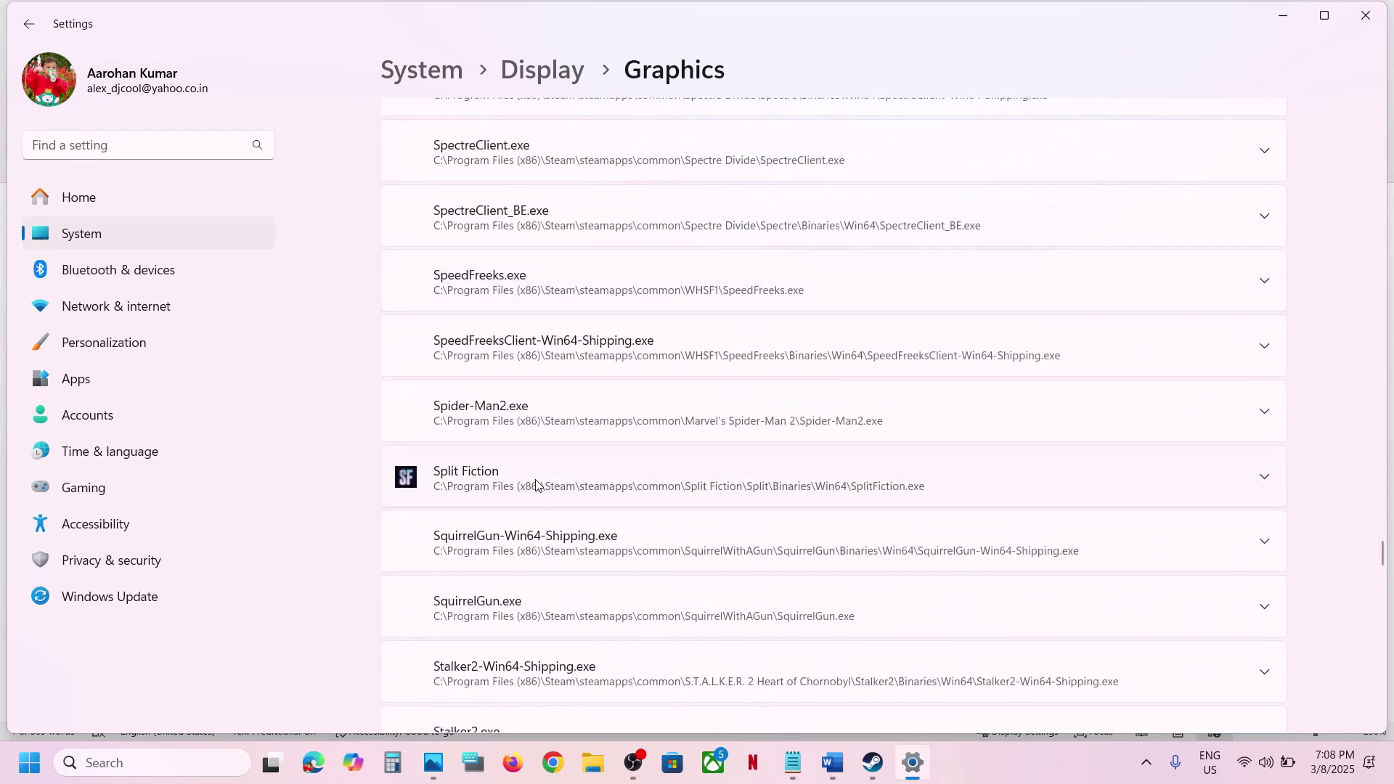
left_click(534, 484)
scroll(538, 485, "down", 2)
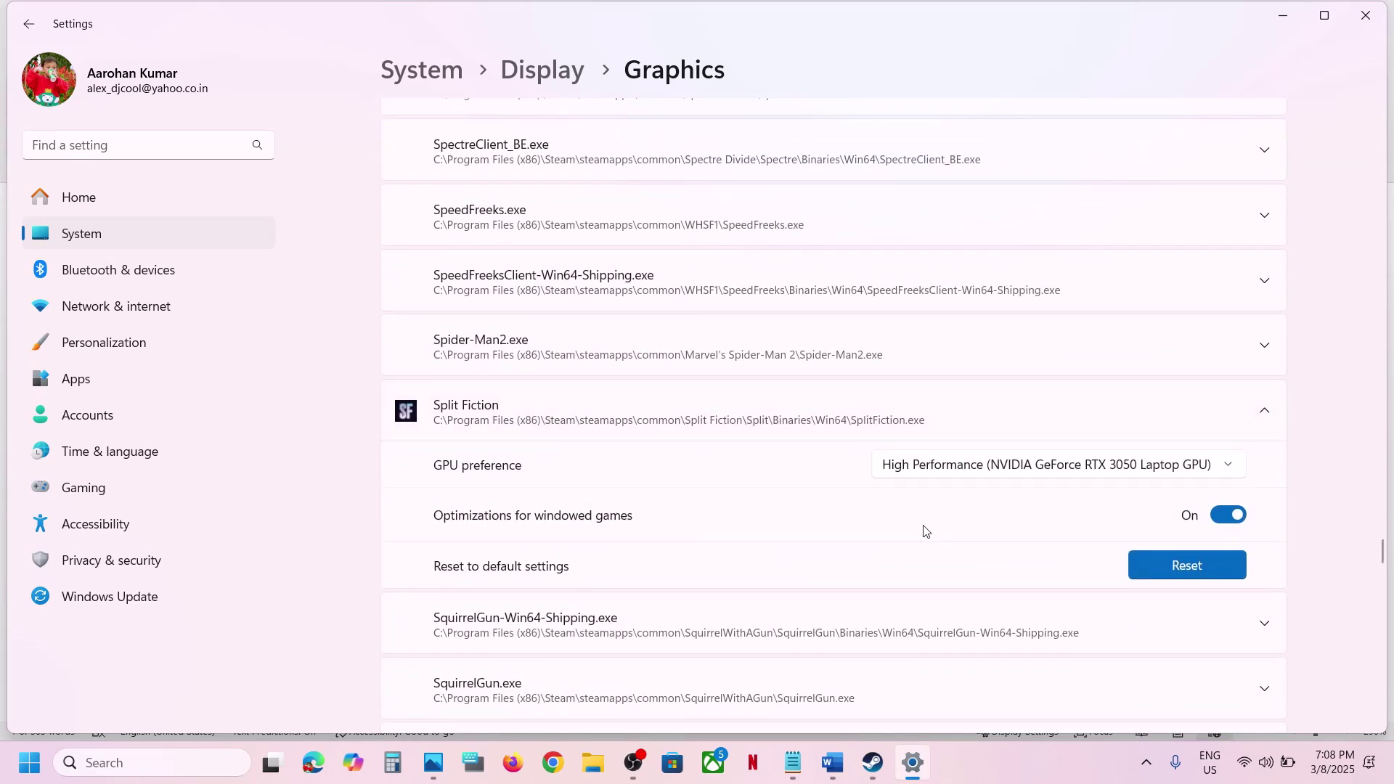
left_click(1017, 468)
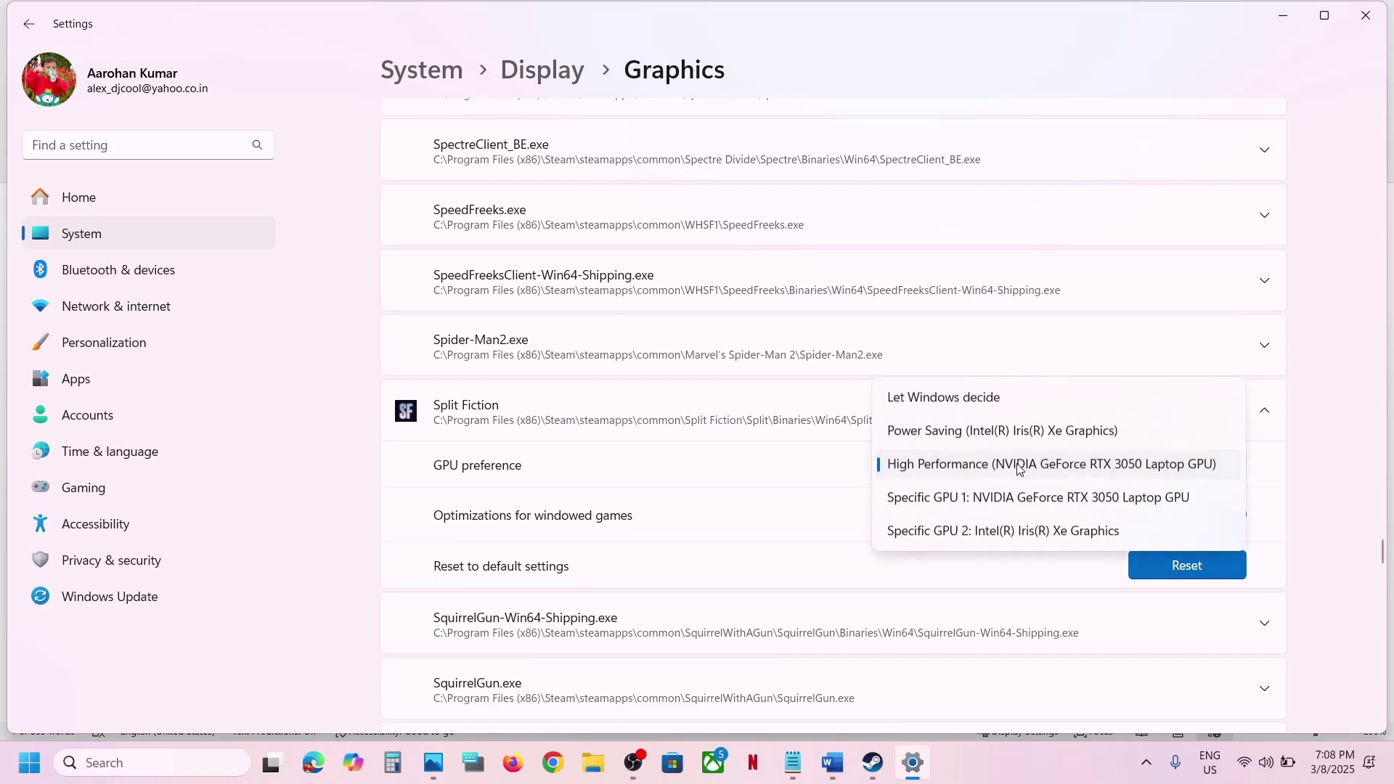
left_click(1048, 472)
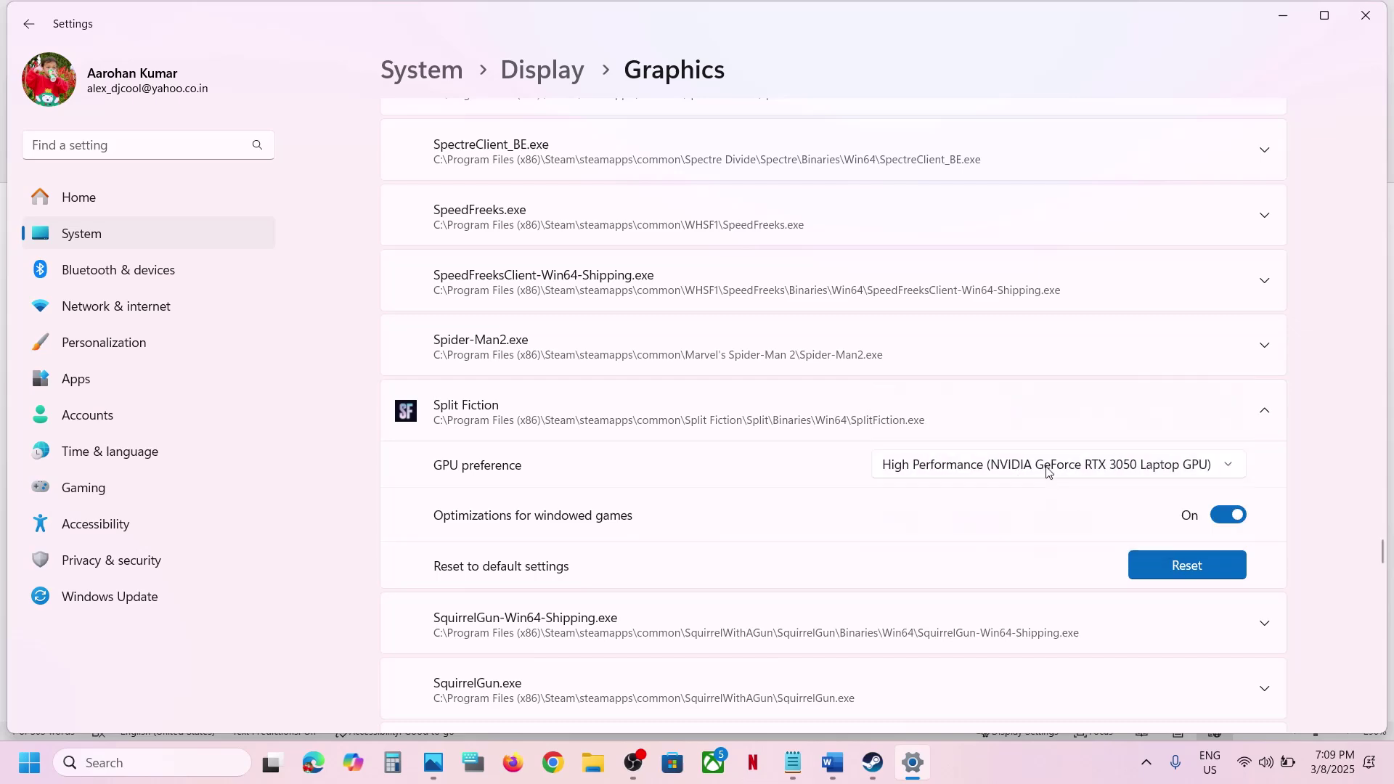
- Switch to the Word document to read Step 5, and launch the EA app through a Windows search for "ea"
left_click(830, 779)
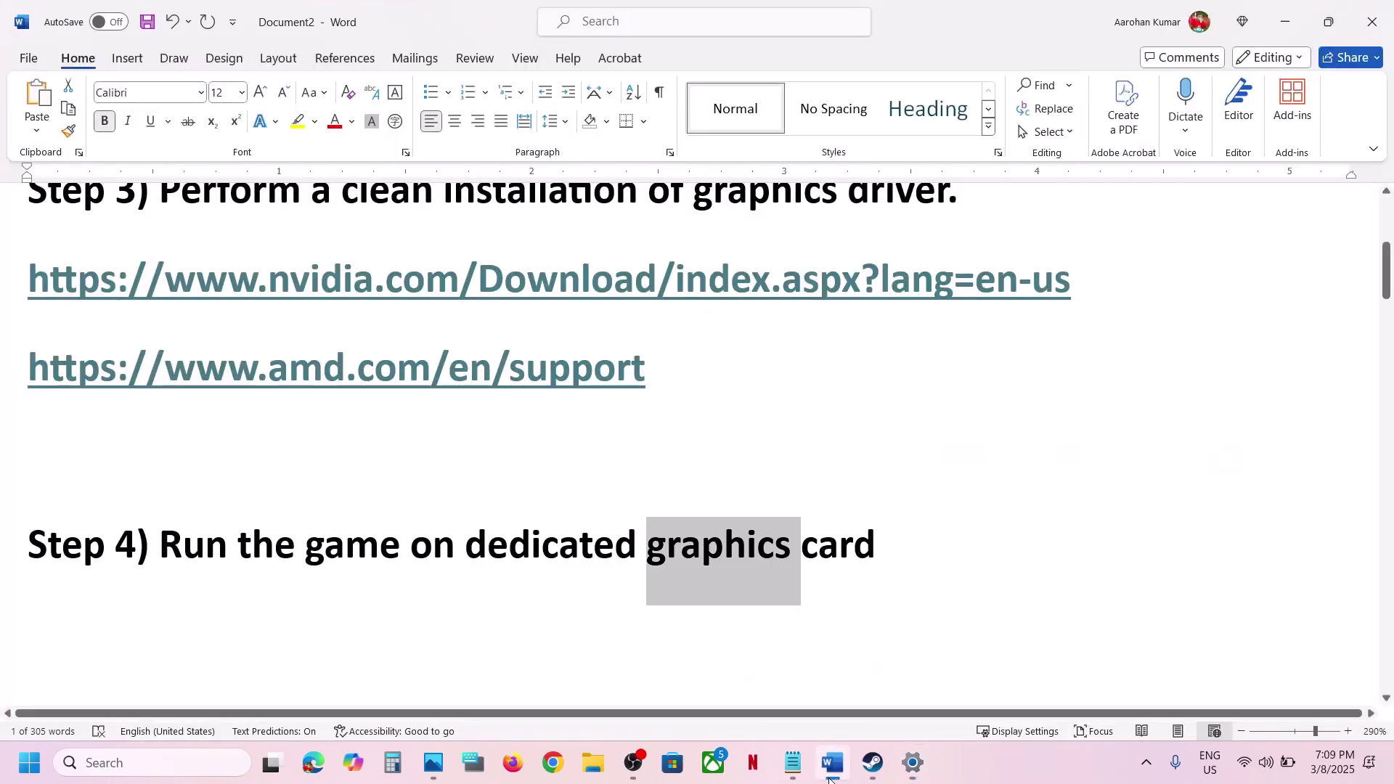
scroll(305, 525, "down", 3)
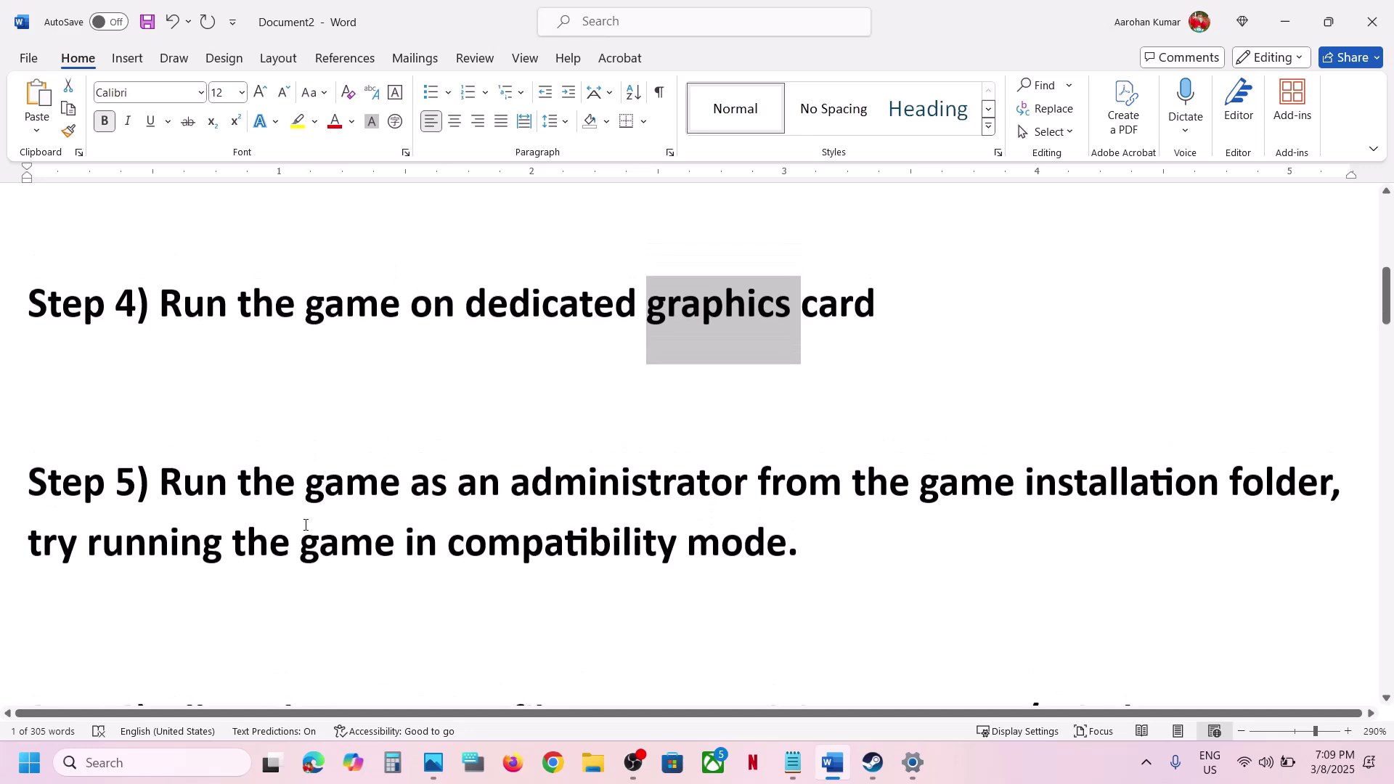
left_click(160, 763)
type("ea")
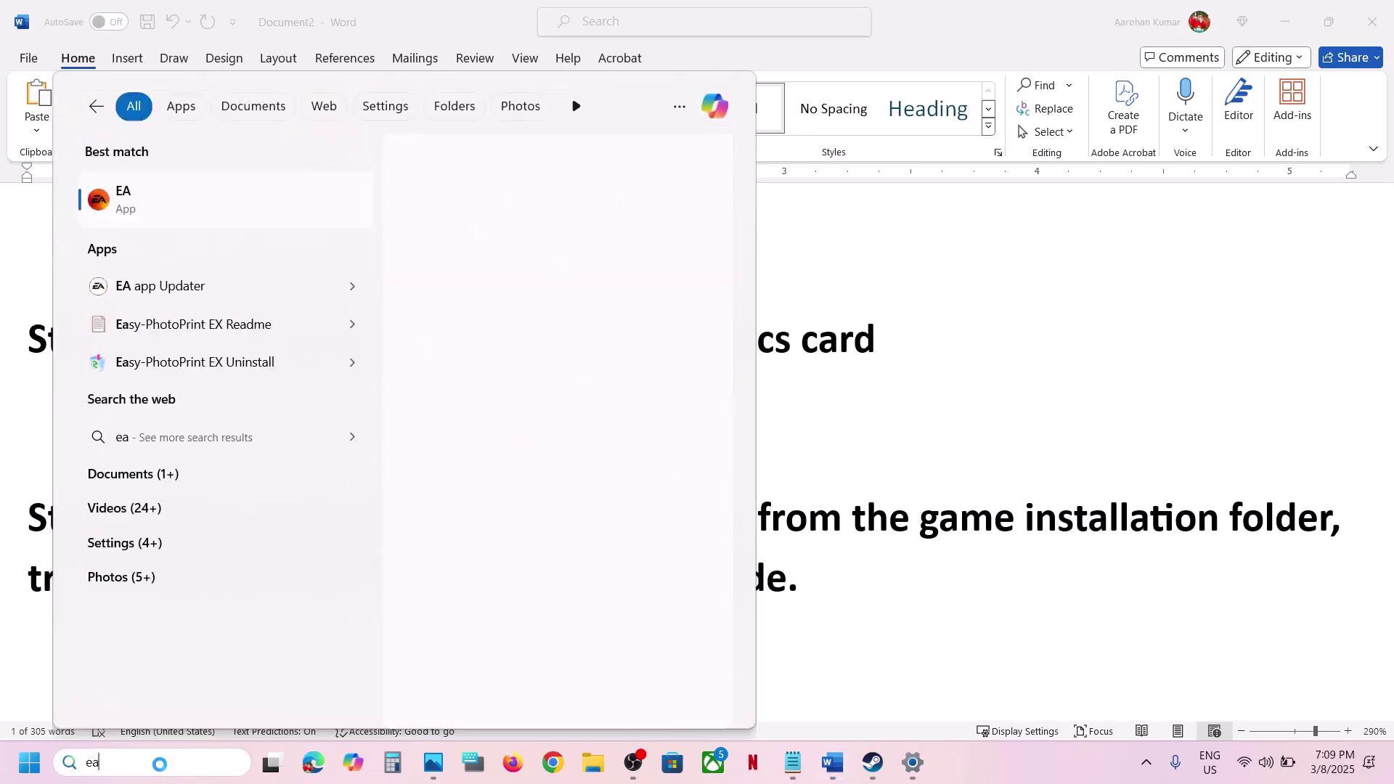
key("Escape")
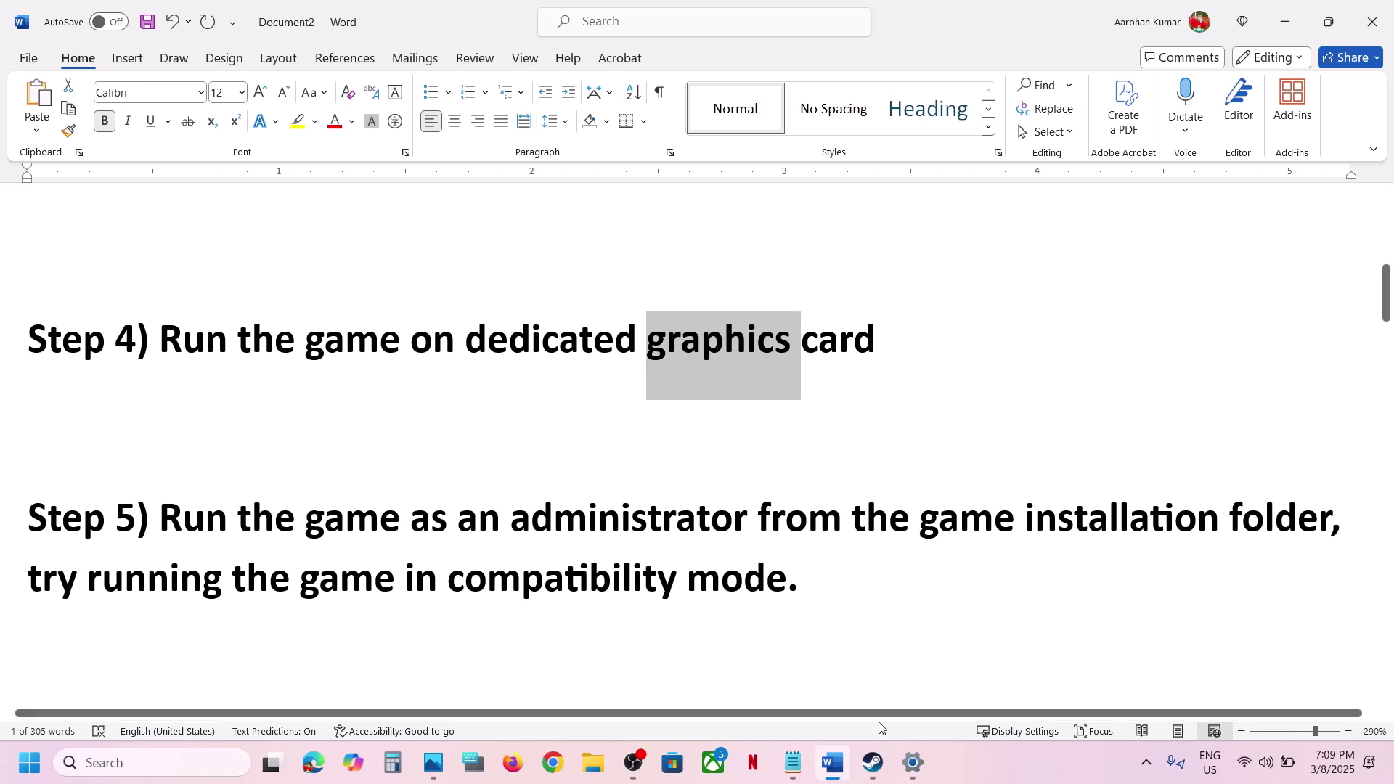
- Switch to Steam, browse Split Fiction's local files and open the Split\Binaries\Win64 folder
left_click(874, 763)
right_click(94, 448)
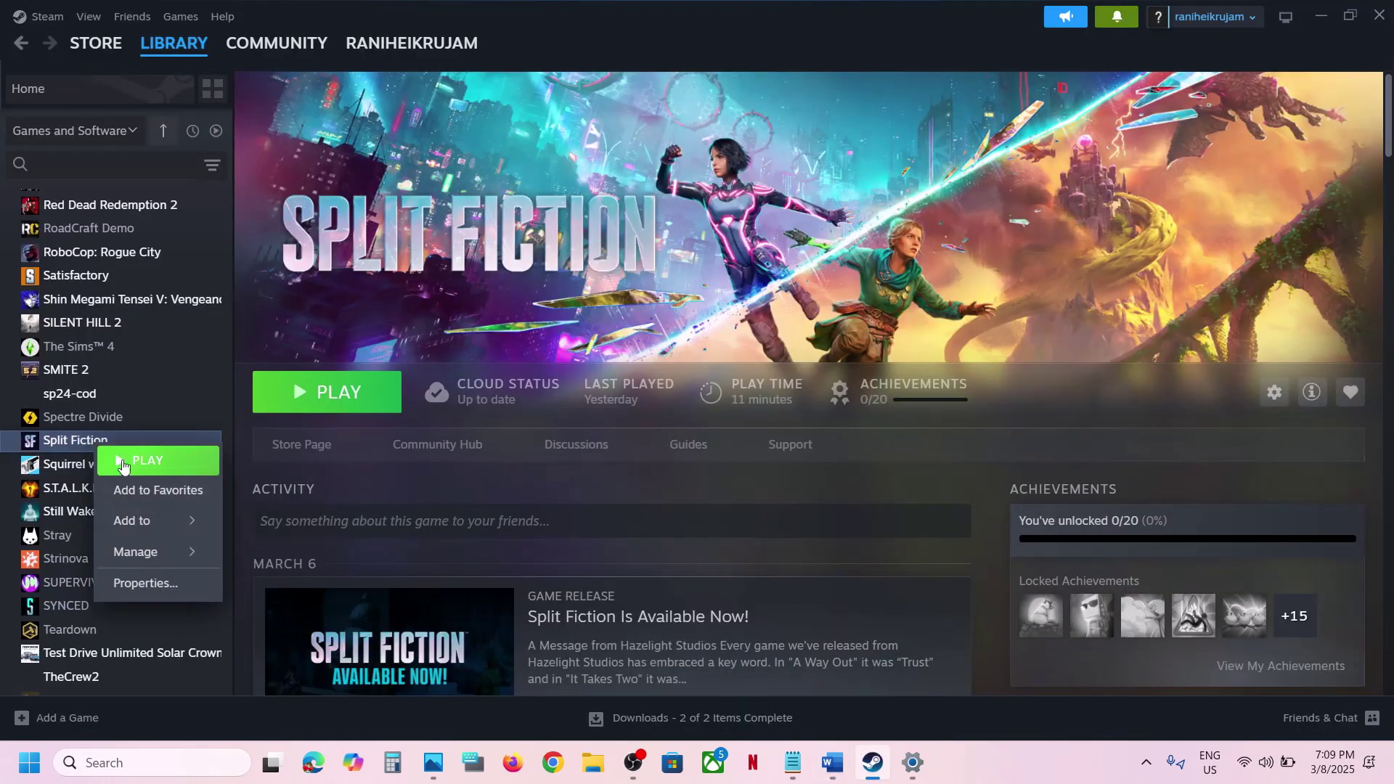
mouse_move(167, 552)
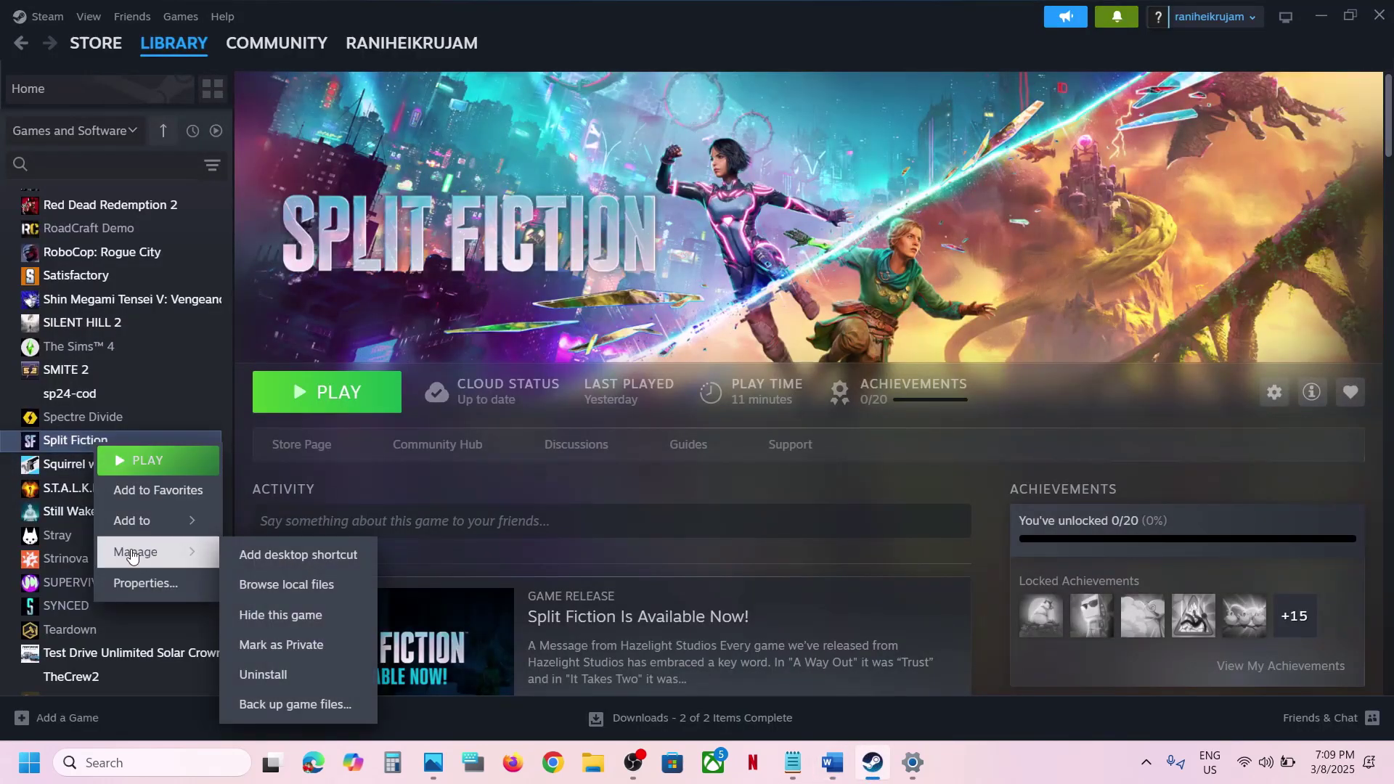
left_click(326, 593)
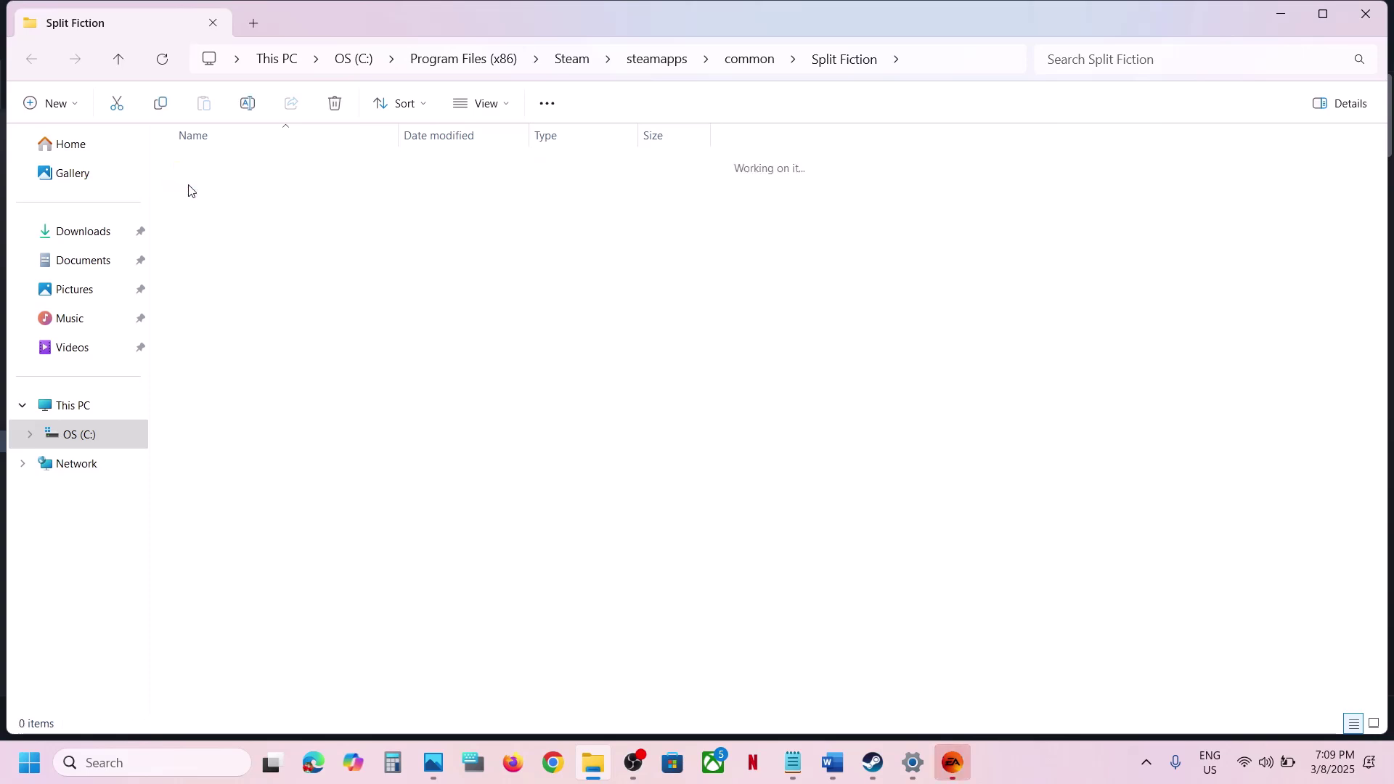
double_click(201, 167)
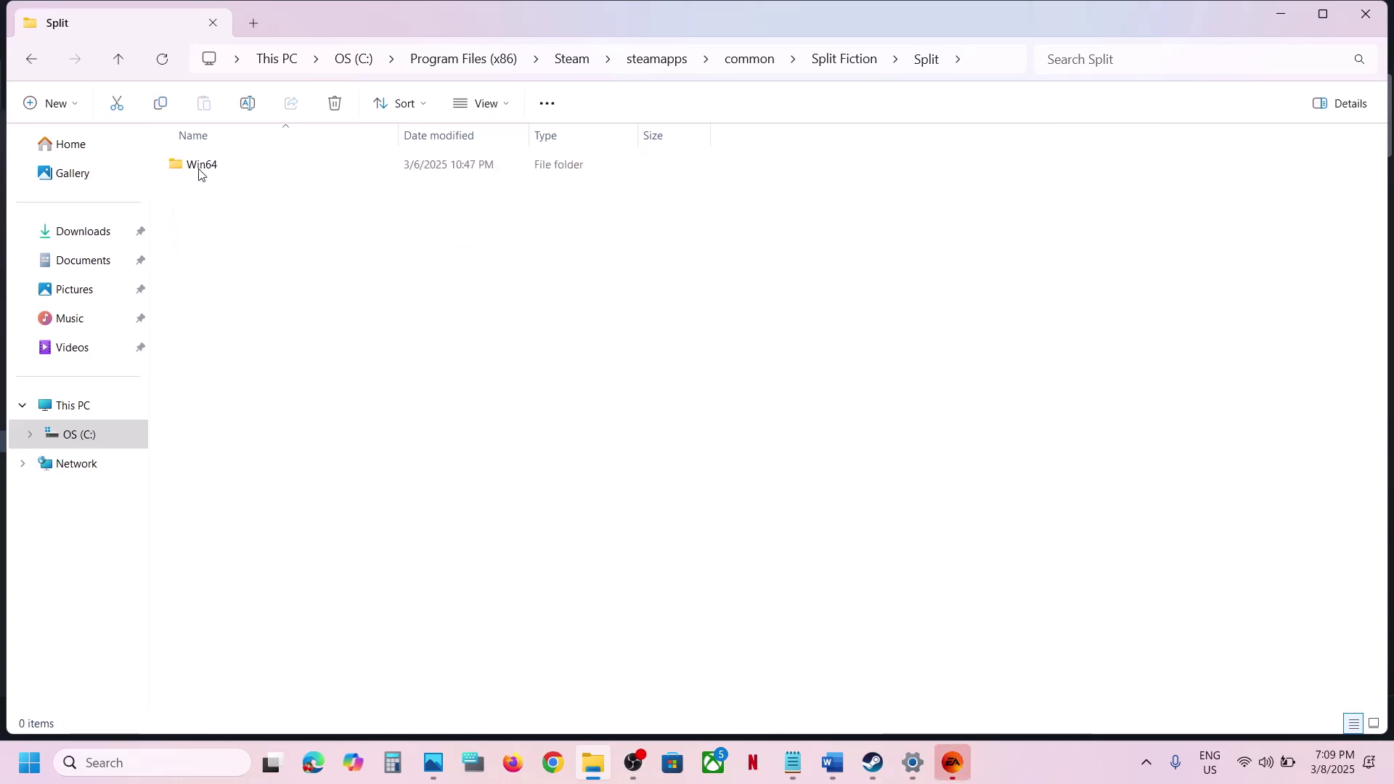
double_click(234, 166)
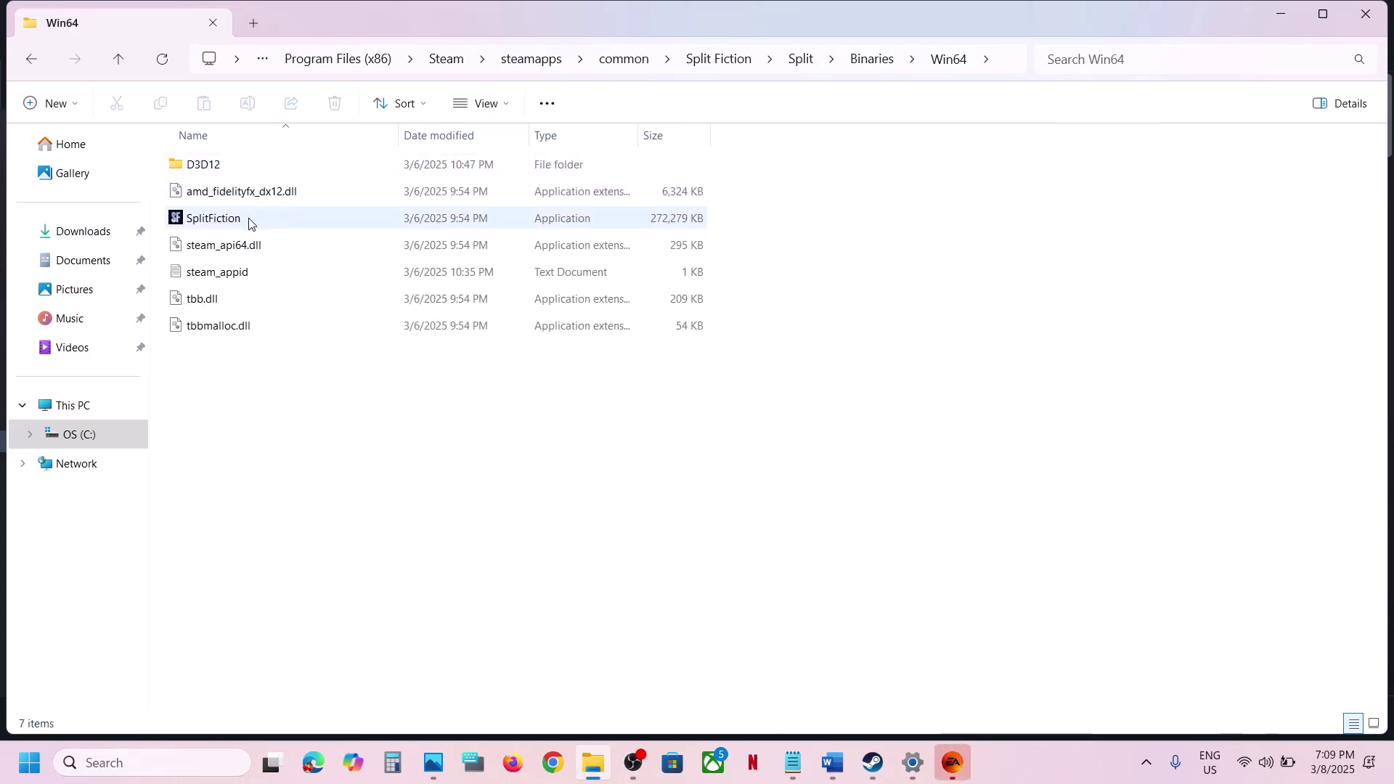
- Set the SplitFiction application to run as an administrator in its compatibility properties and save the change
right_click(234, 219)
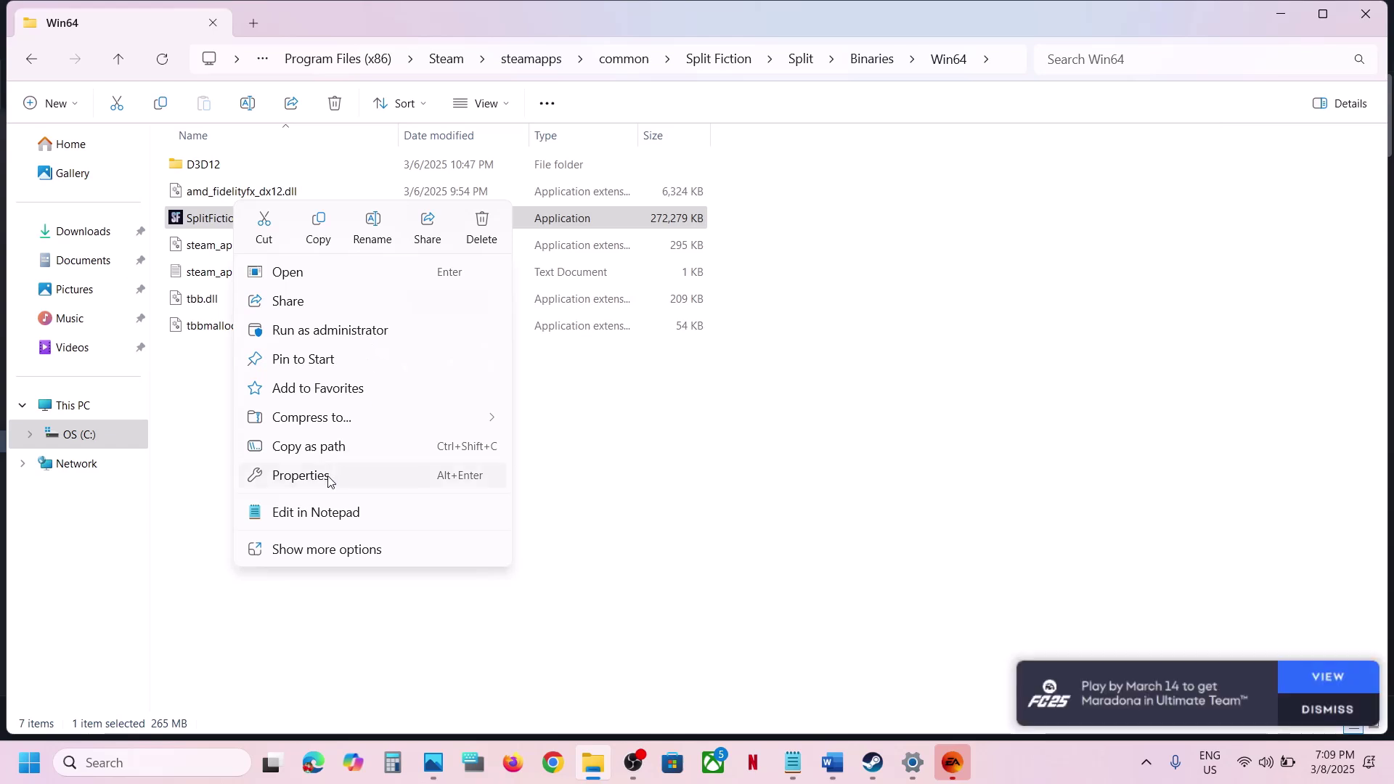
left_click(330, 476)
left_click(428, 281)
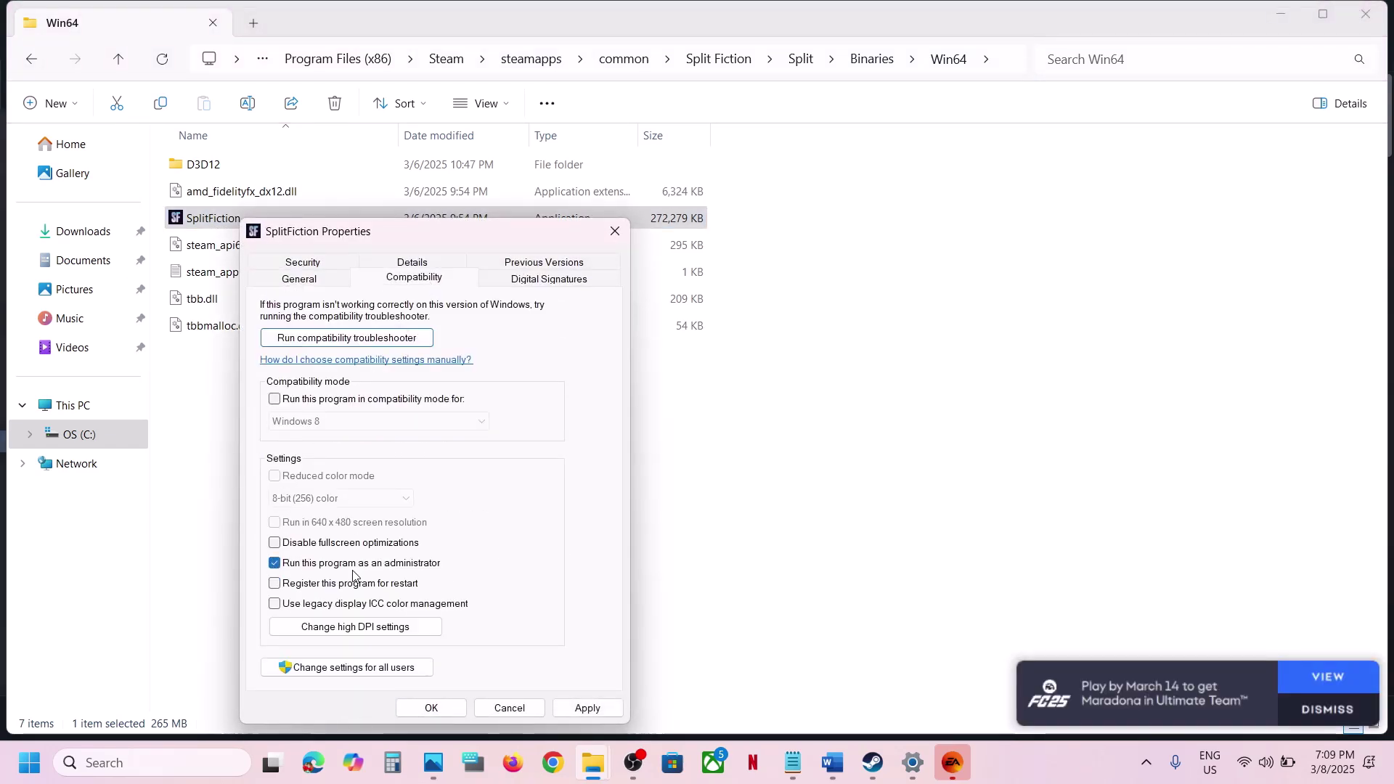
left_click(584, 709)
left_click(455, 709)
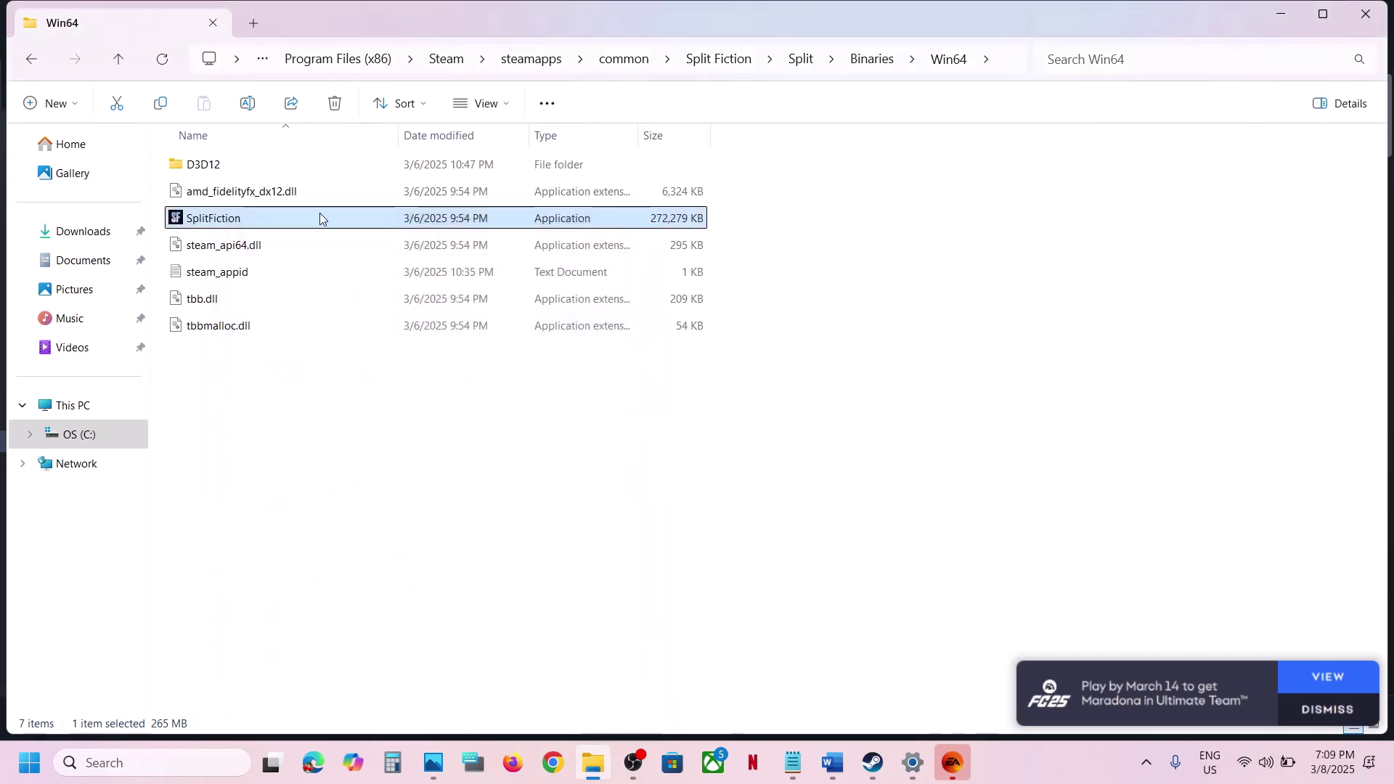
- Enable compatibility mode for Windows 8 in the SplitFiction application's properties and save the change
right_click(256, 226)
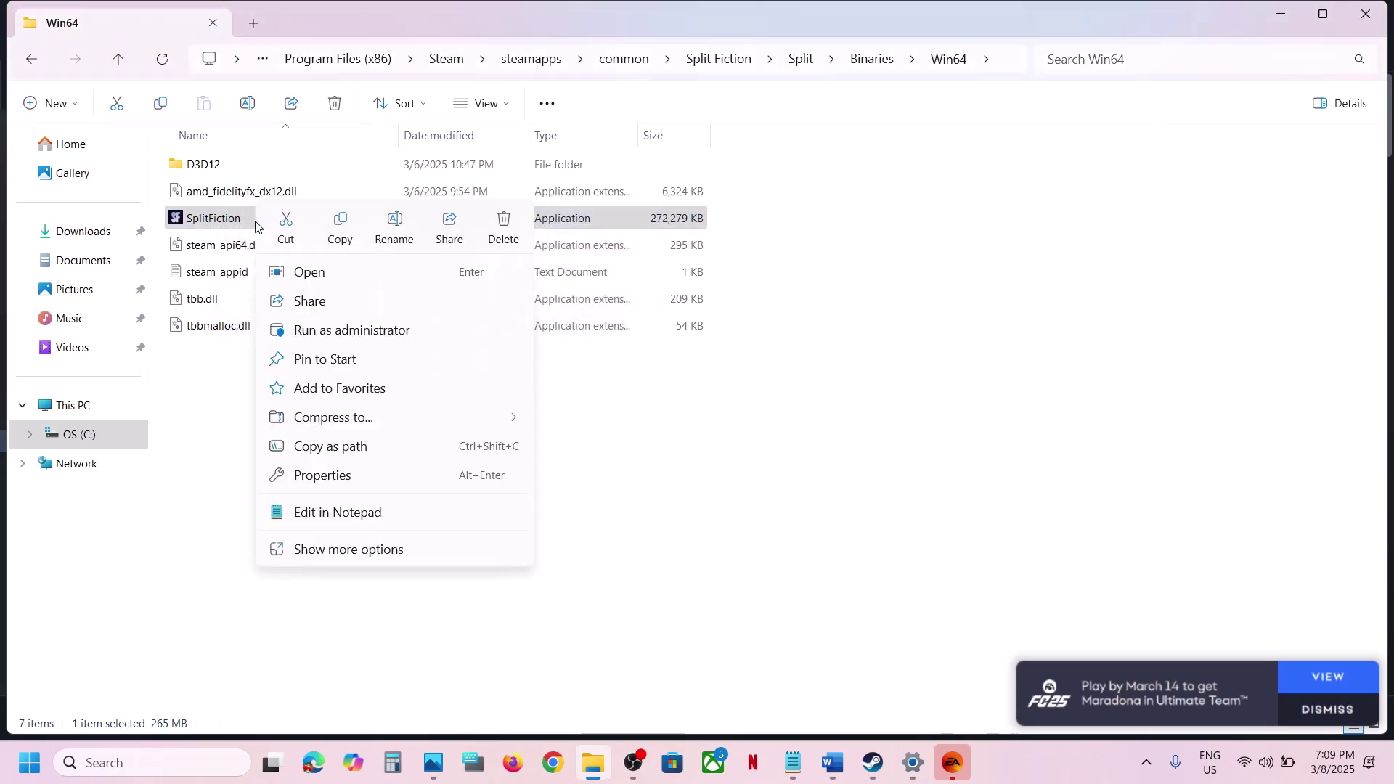
left_click(352, 476)
left_click(437, 283)
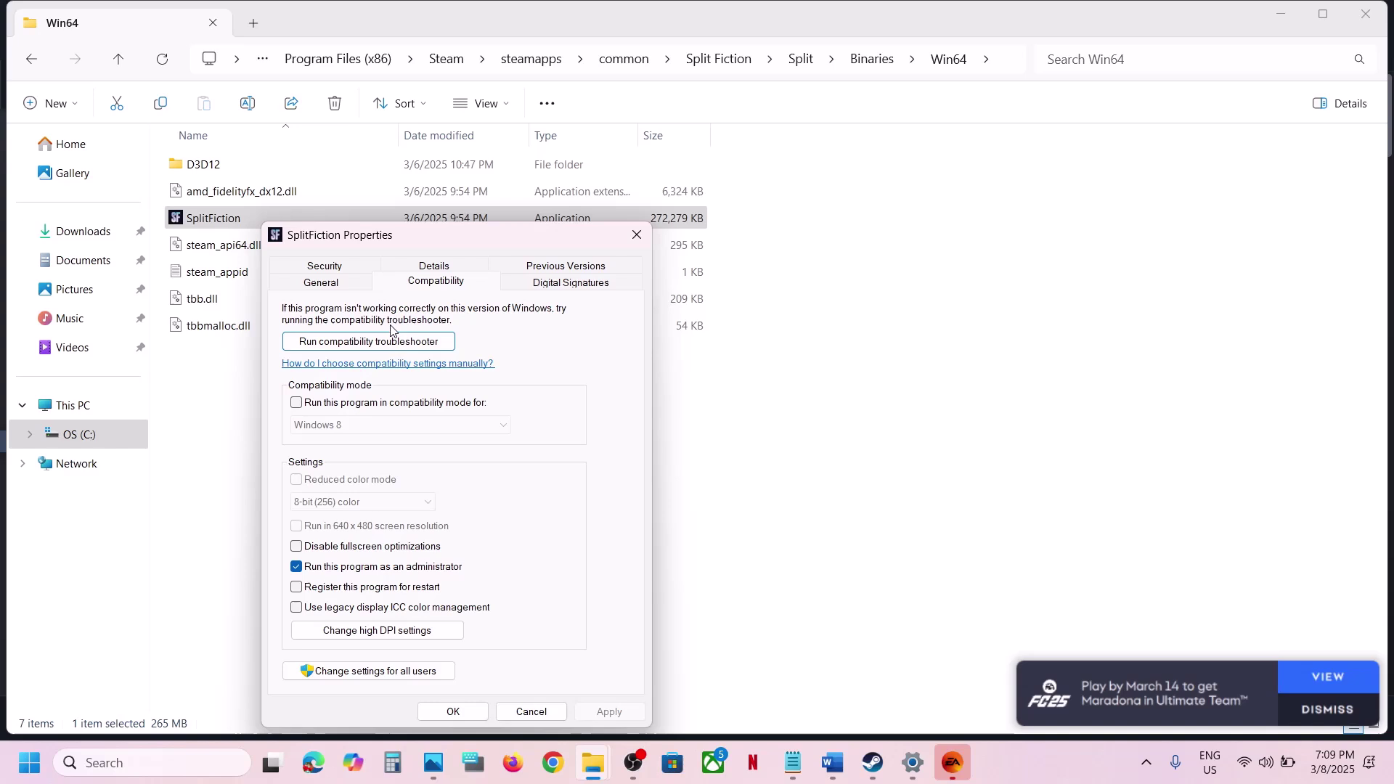
left_click(296, 403)
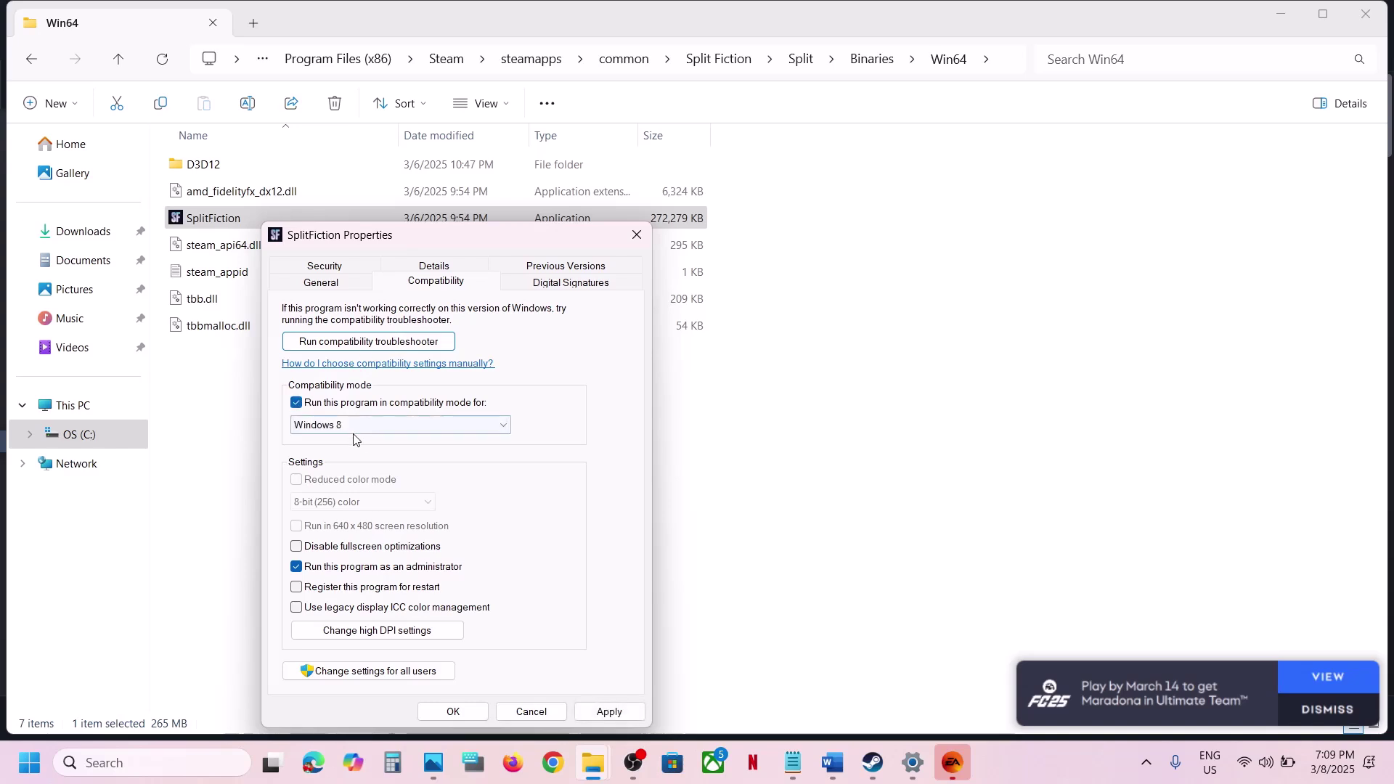
left_click(590, 711)
left_click(452, 711)
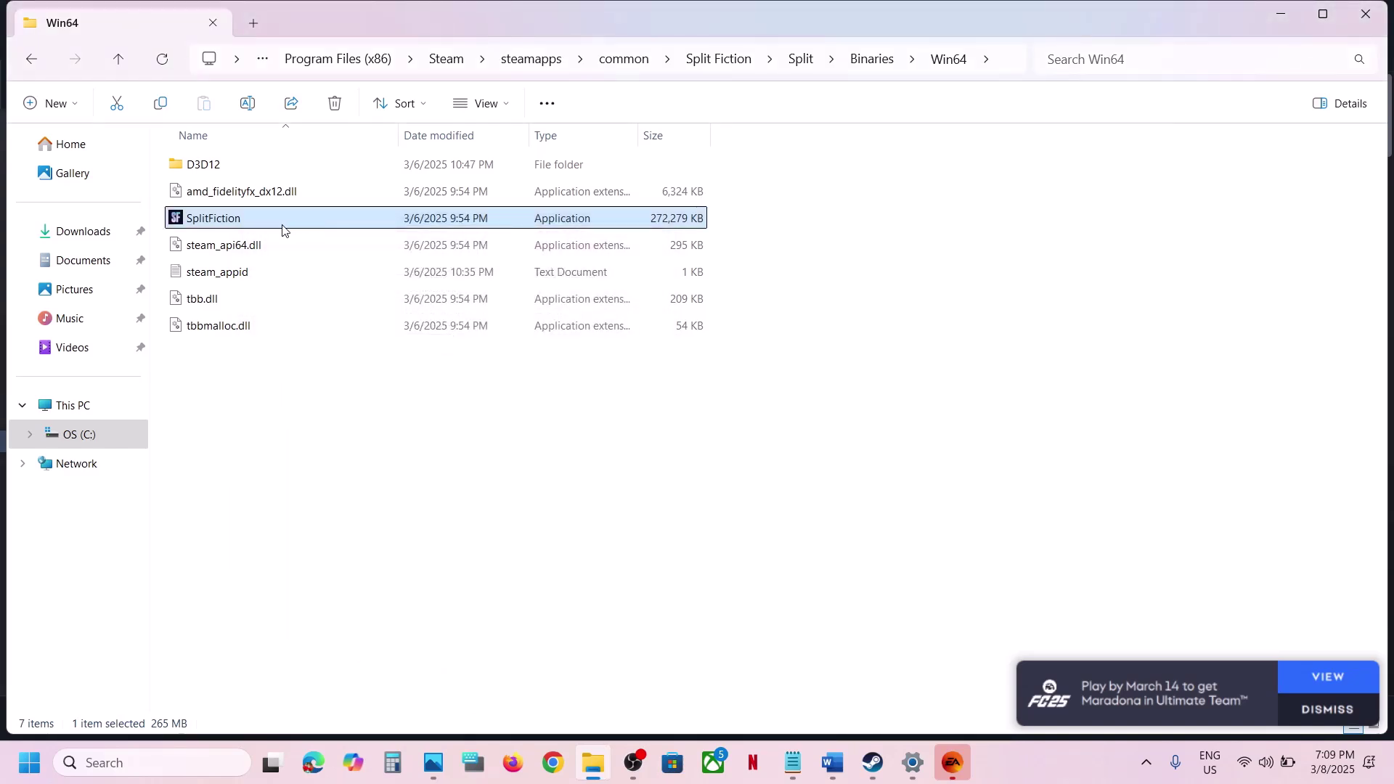
- Reopen SplitFiction's compatibility properties, set compatibility mode to Windows 7, disable fullscreen optimizations and apply
right_click(282, 230)
left_click(374, 474)
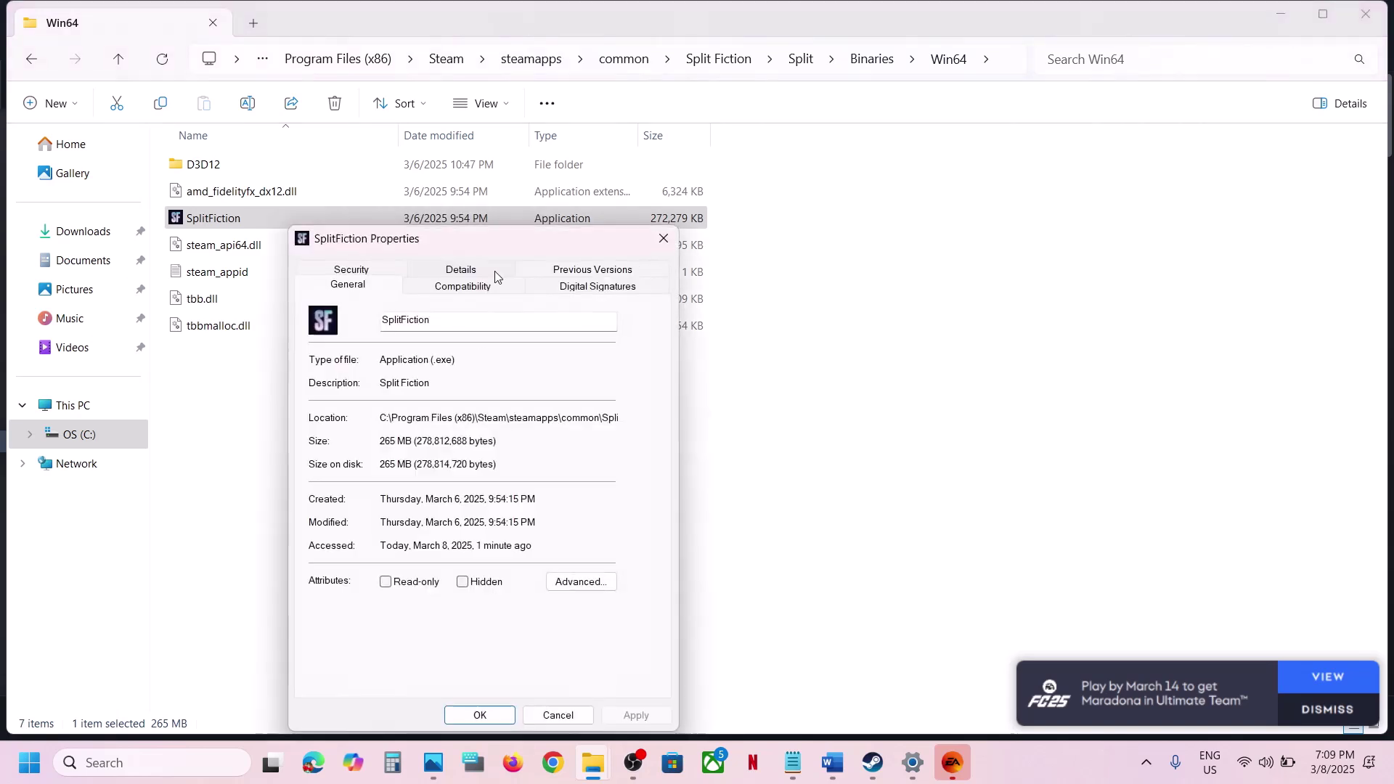
left_click(459, 291)
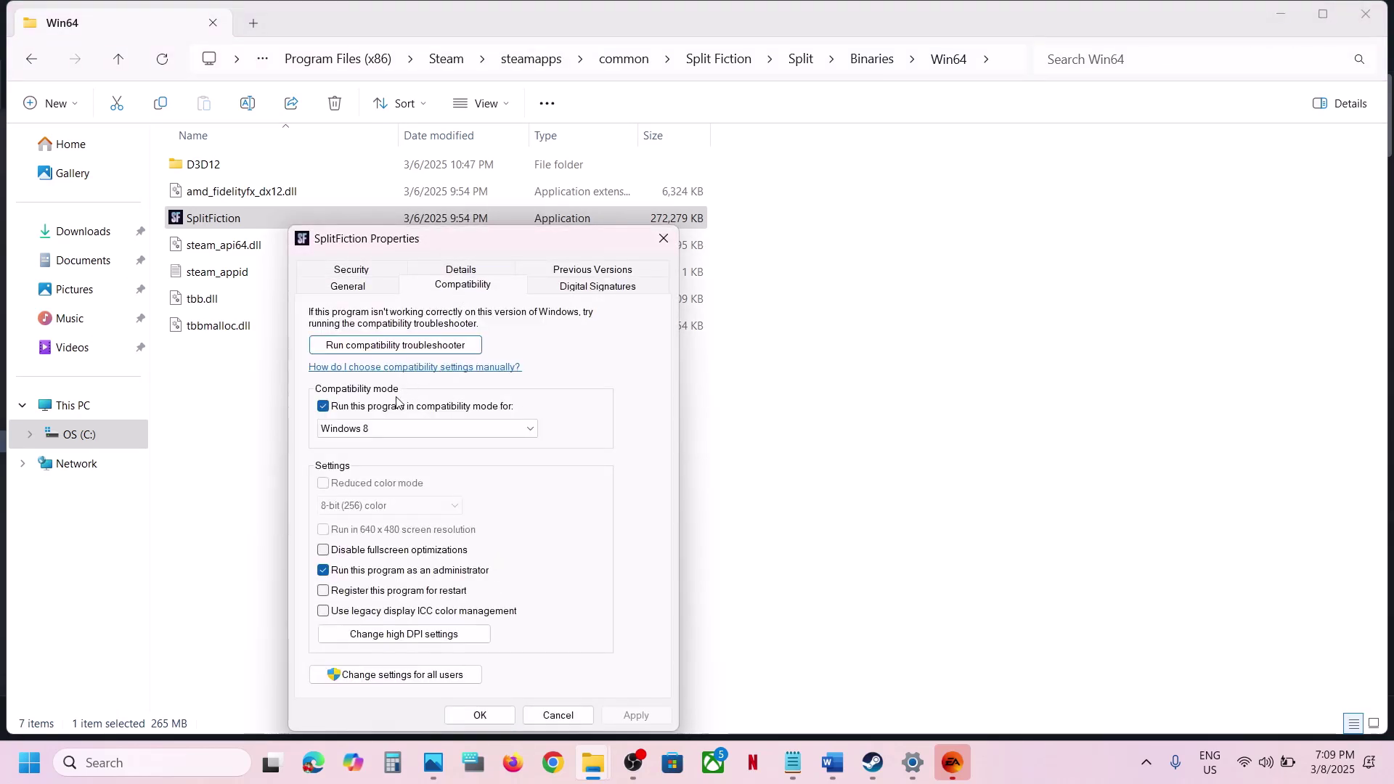
left_click(406, 429)
left_click(349, 479)
left_click(632, 718)
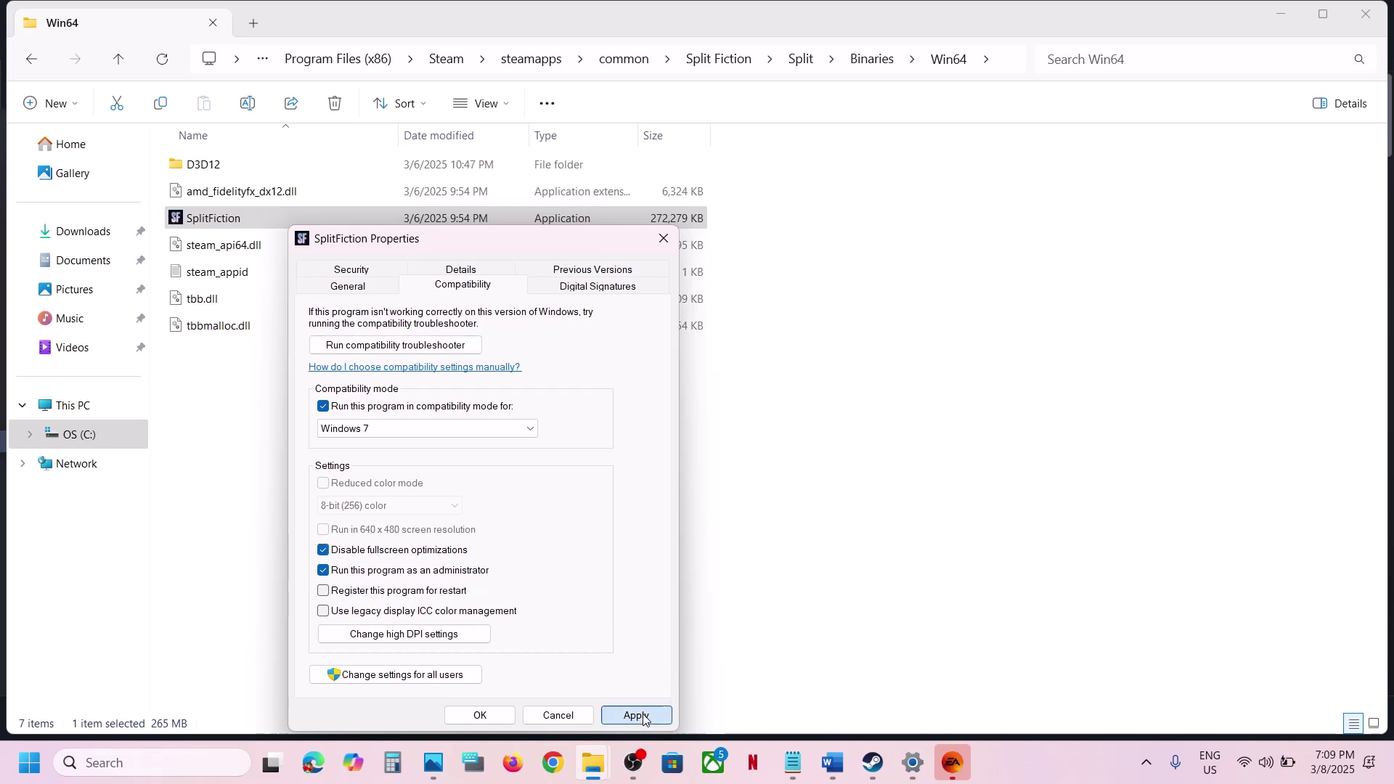
left_click(639, 715)
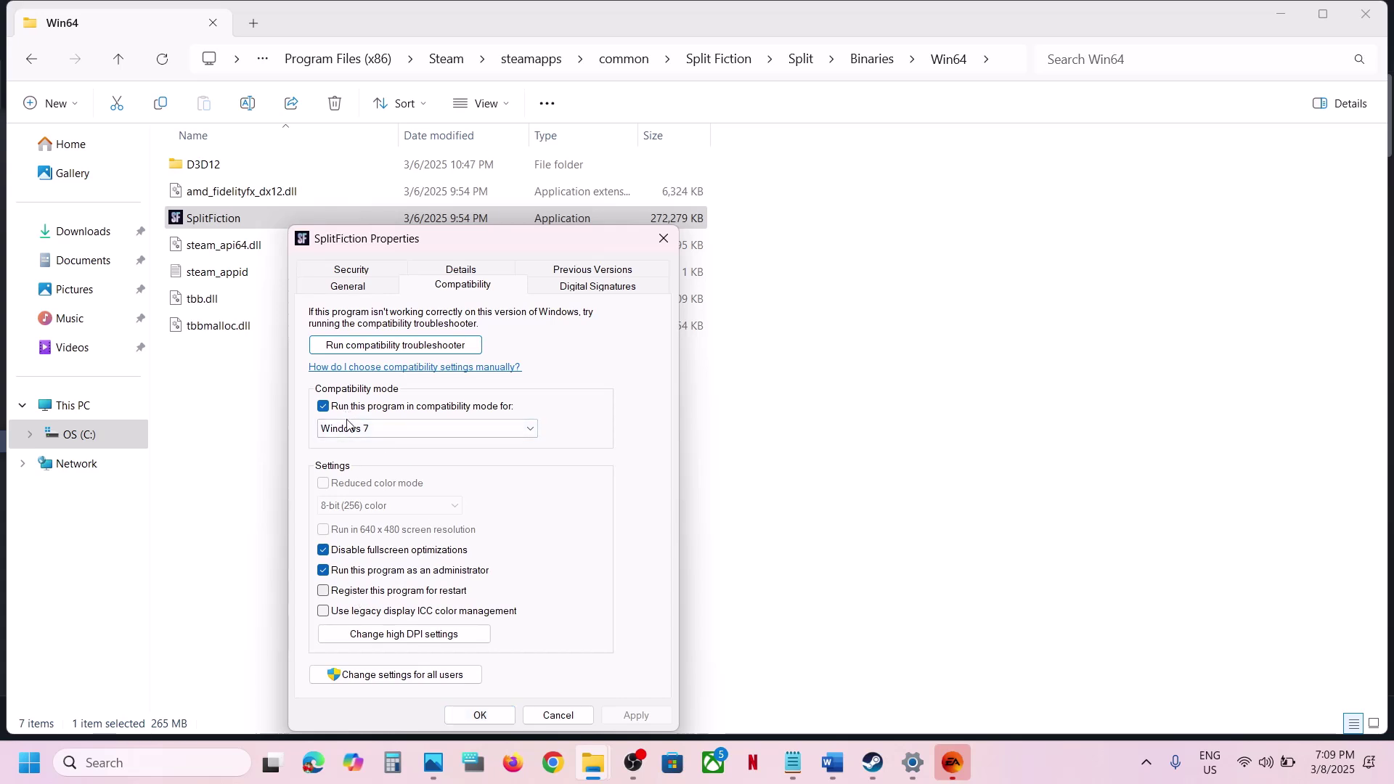
- Turn off SplitFiction's compatibility mode, disabled fullscreen optimizations and run-as-administrator options, and save the properties
left_click(324, 406)
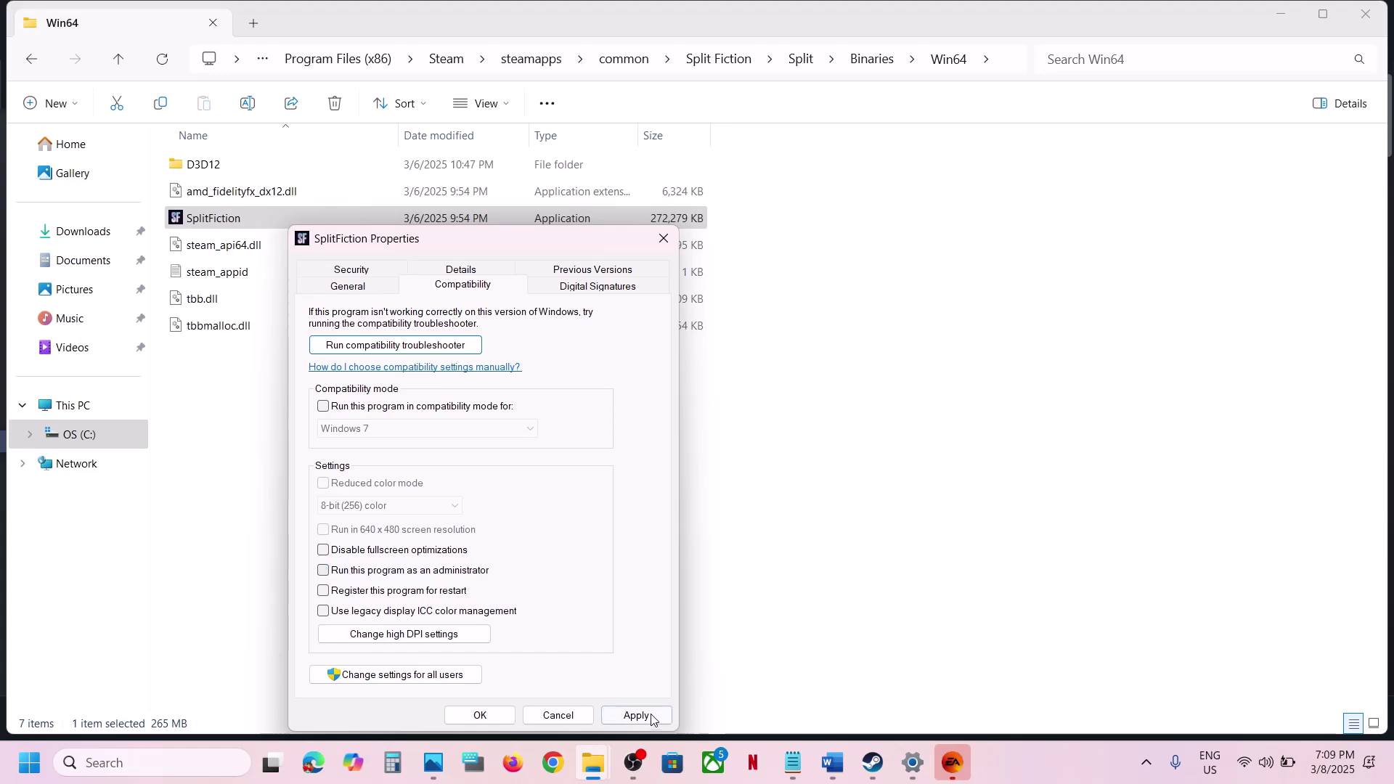
left_click(639, 716)
left_click(480, 716)
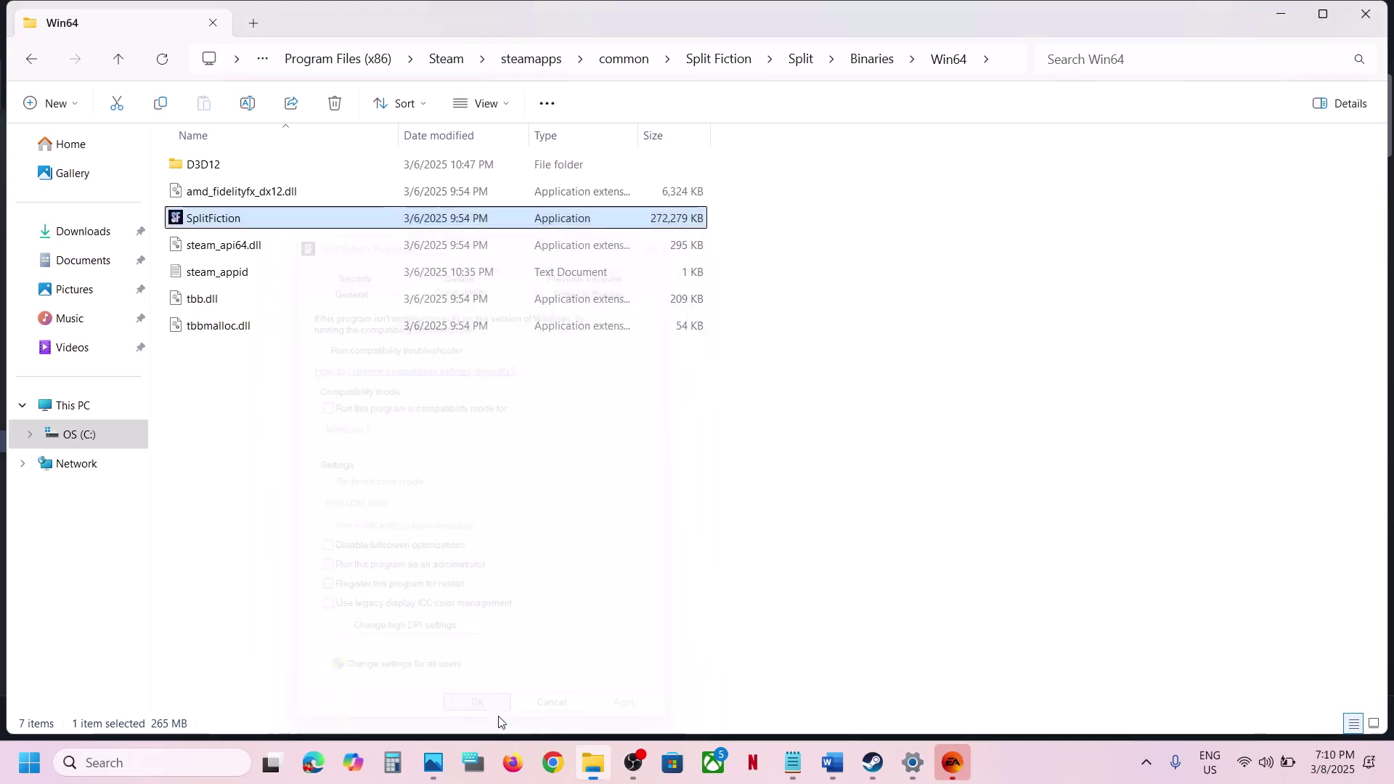
- Switch to the Word document and read Step 6 about allowing the game exe through antivirus, Windows Security and Firewall
left_click(873, 762)
left_click(836, 766)
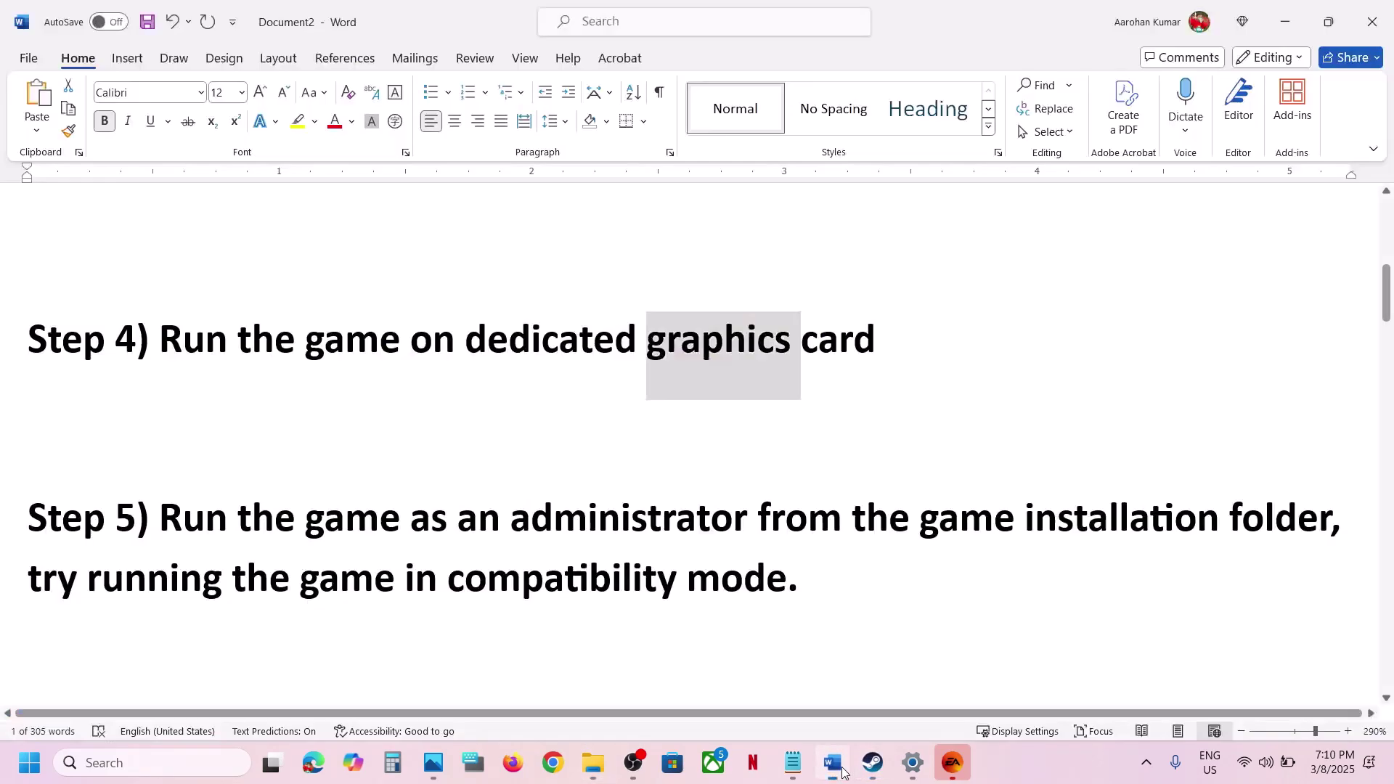
scroll(546, 467, "down", 5)
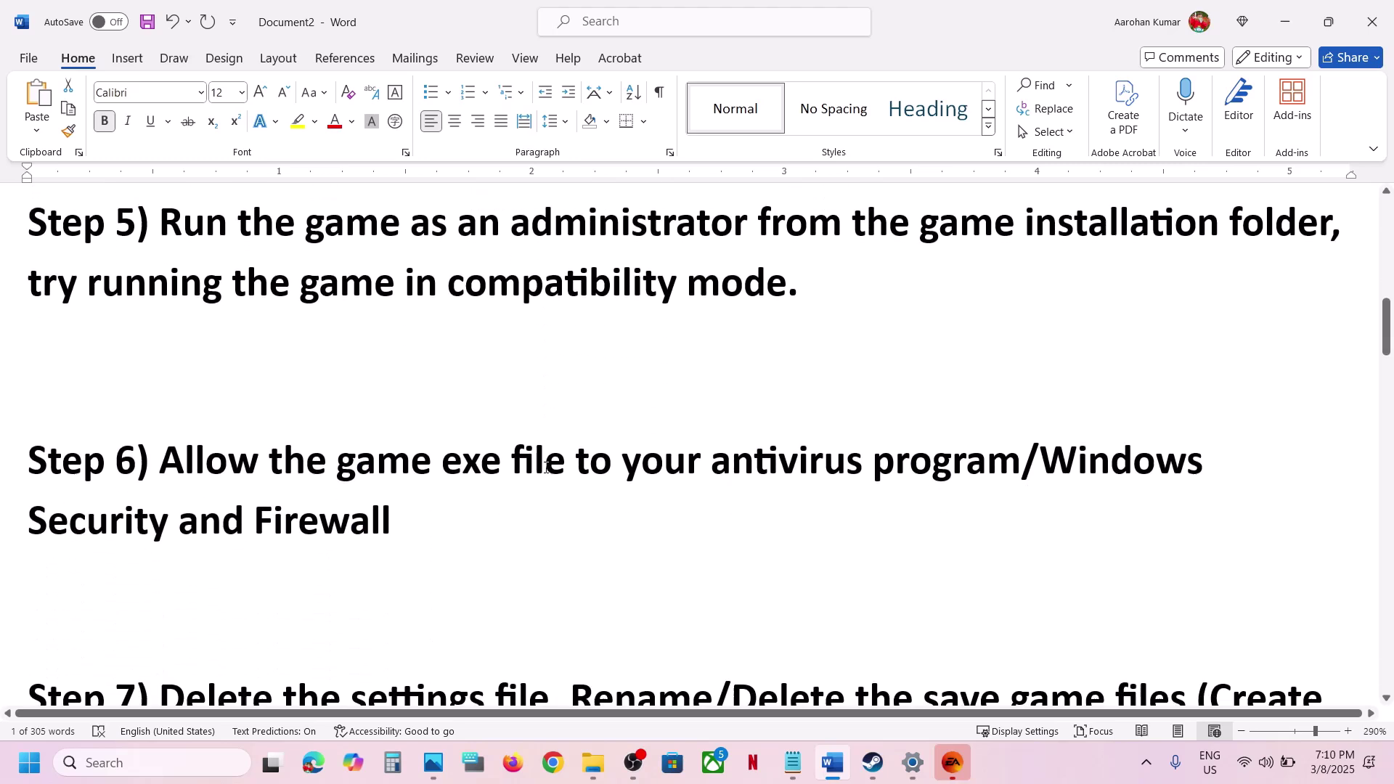
left_click_drag(196, 451, 551, 497)
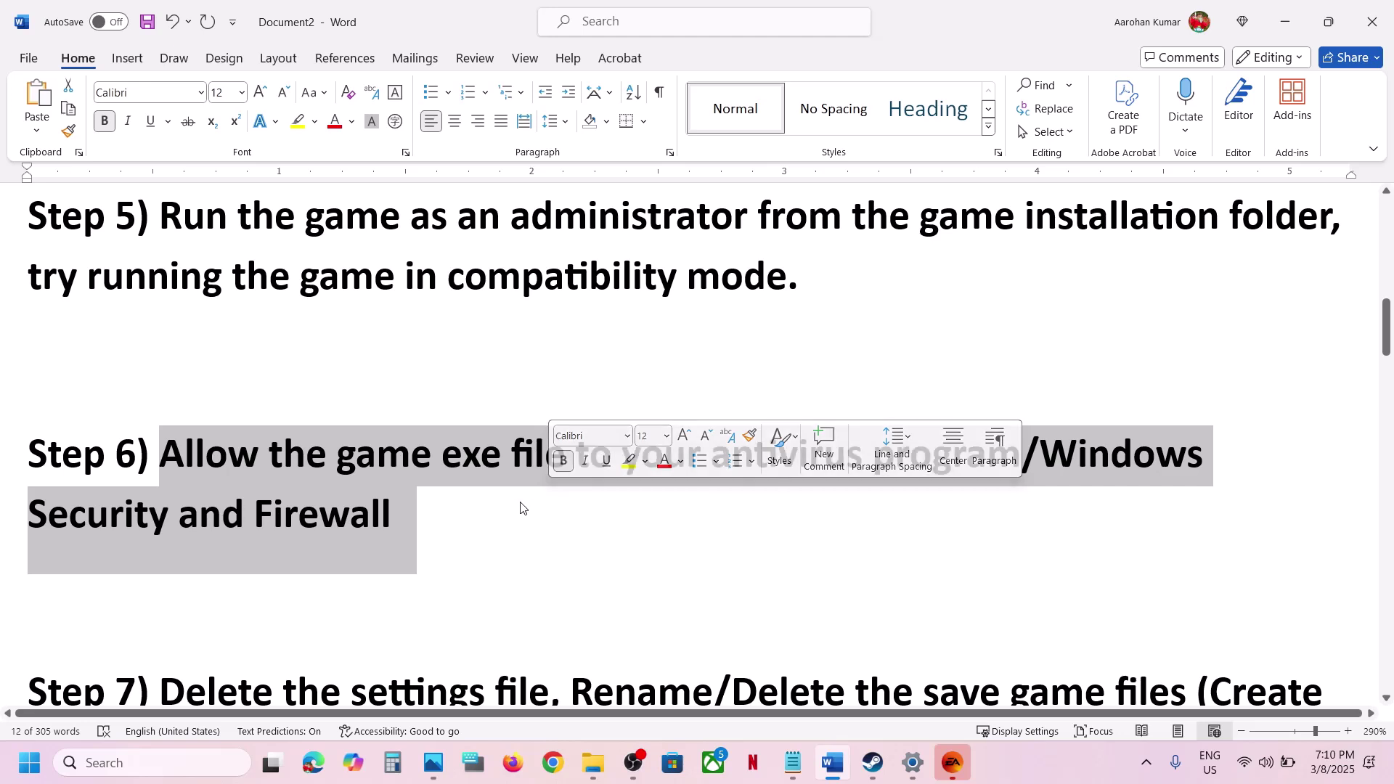
left_click(520, 508)
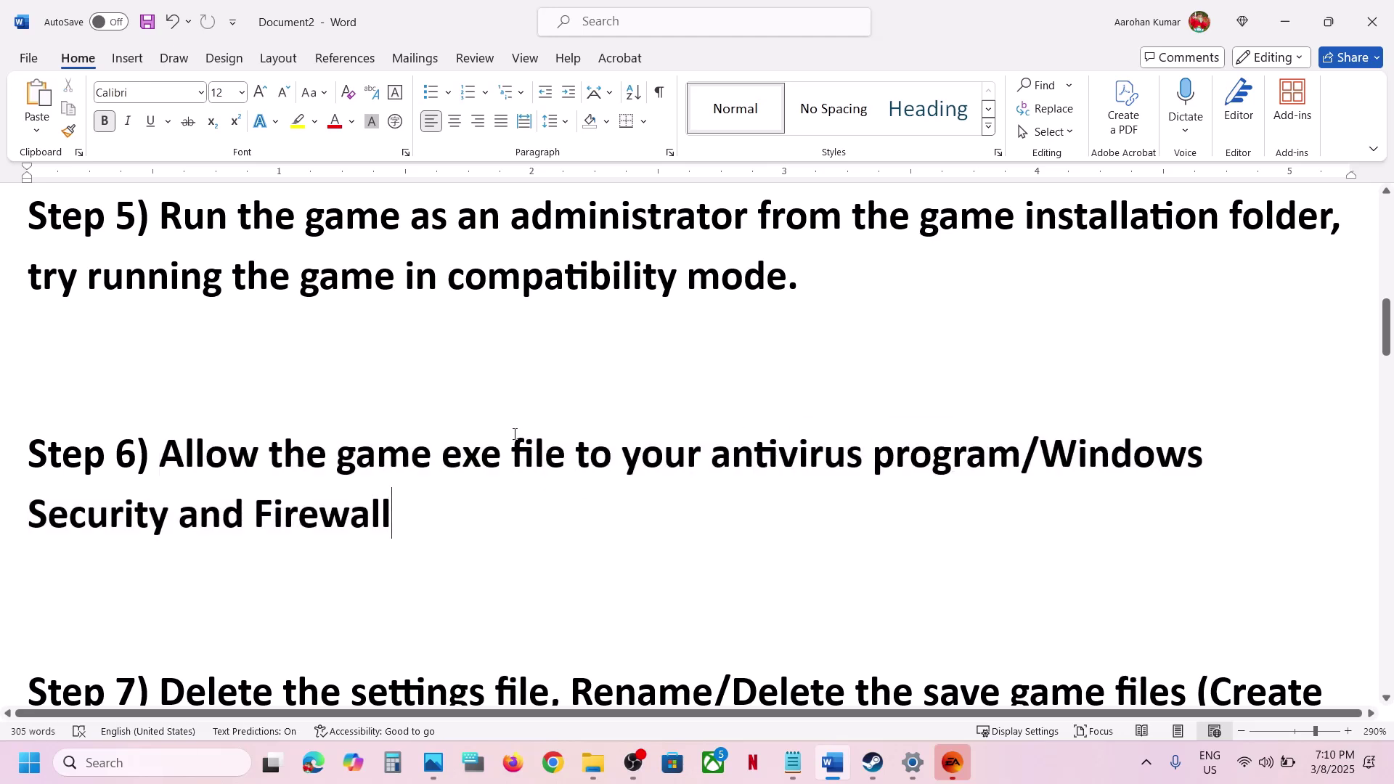
left_click_drag(454, 448, 934, 451)
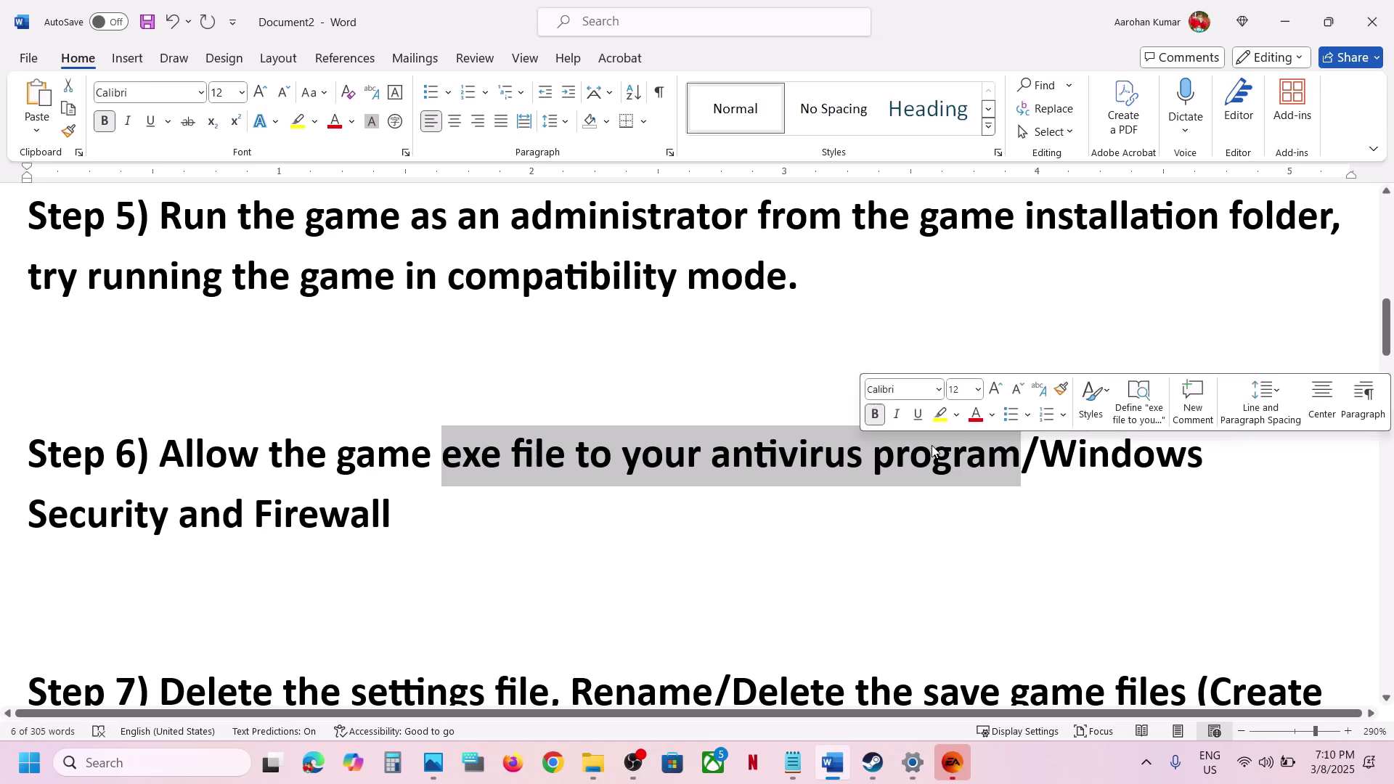
- Switch to Settings and open the Controlled folder access allowed-apps page under Windows Security's ransomware protection
key("alt+Tab")
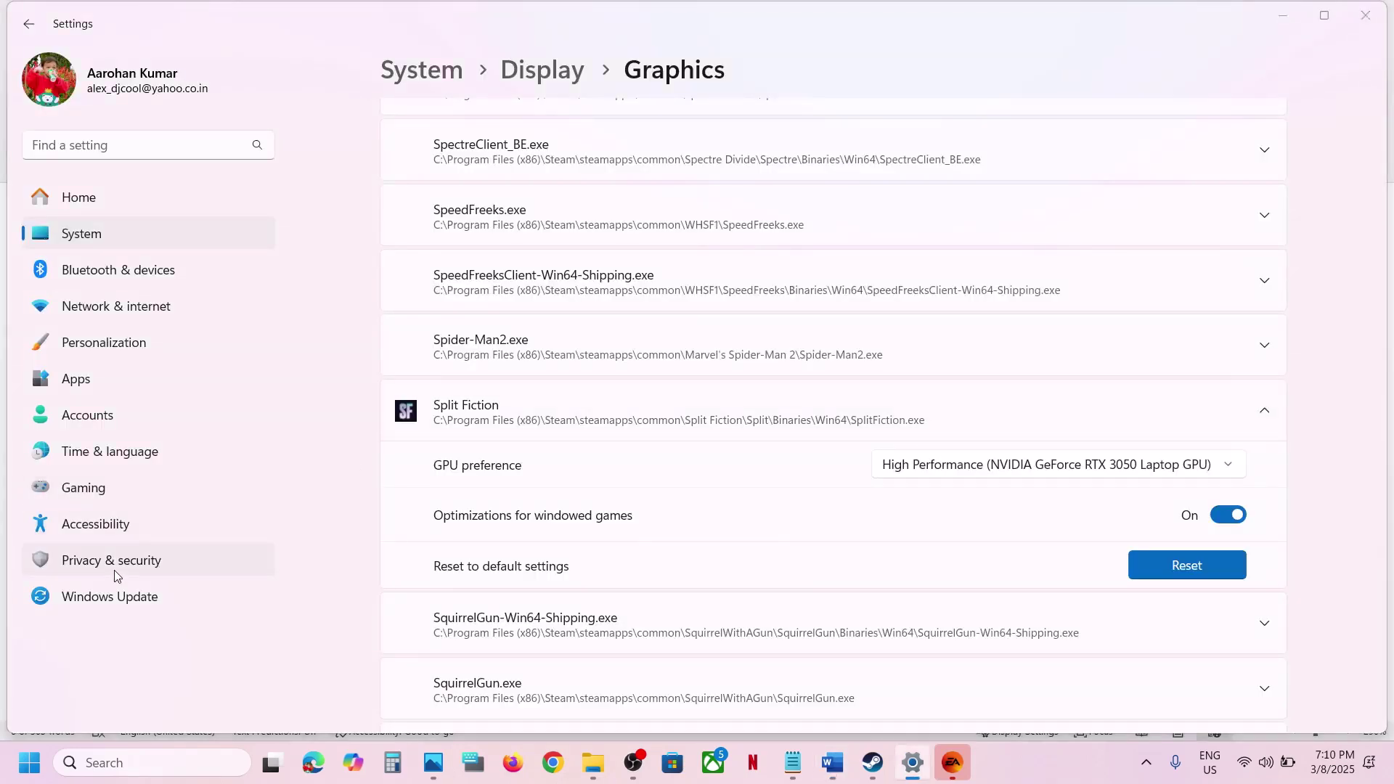
key("alt+Tab")
key("alt+Tab")
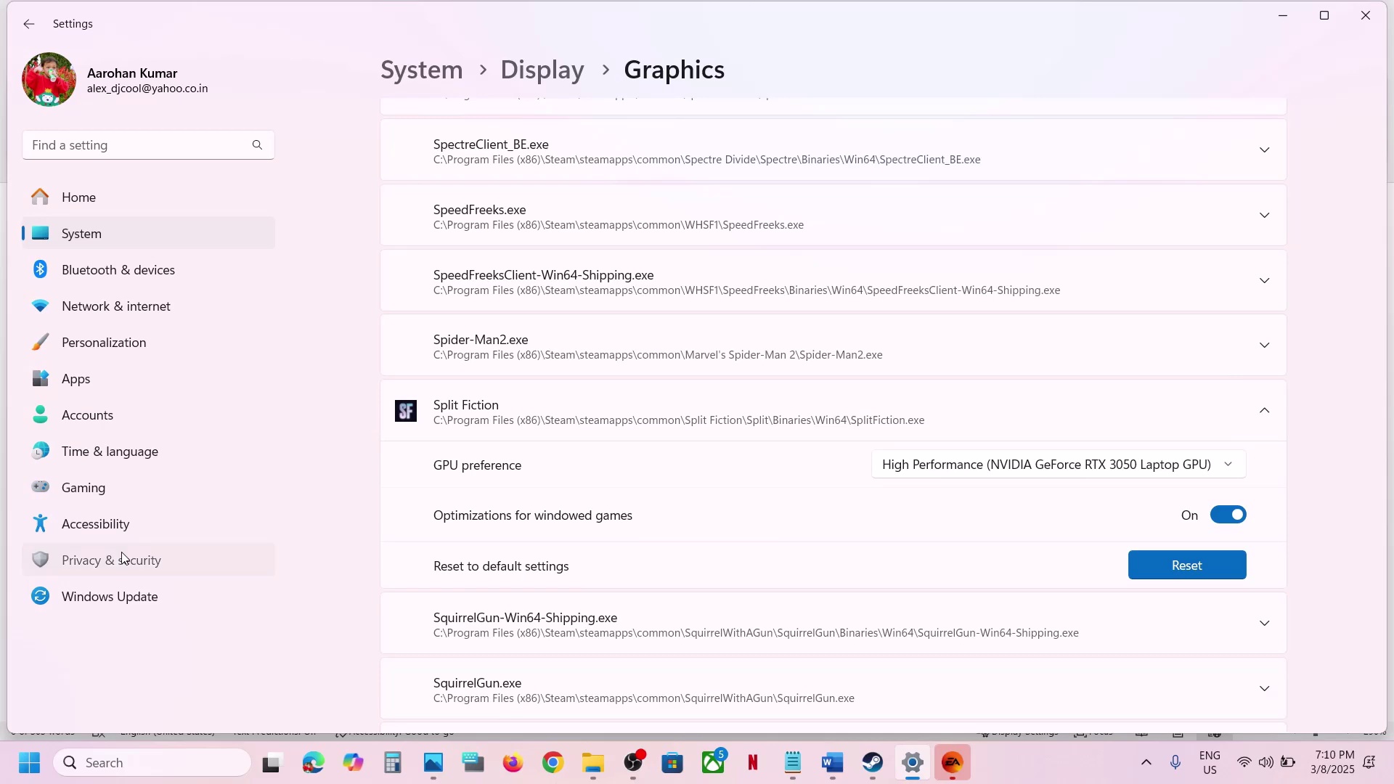
left_click(122, 559)
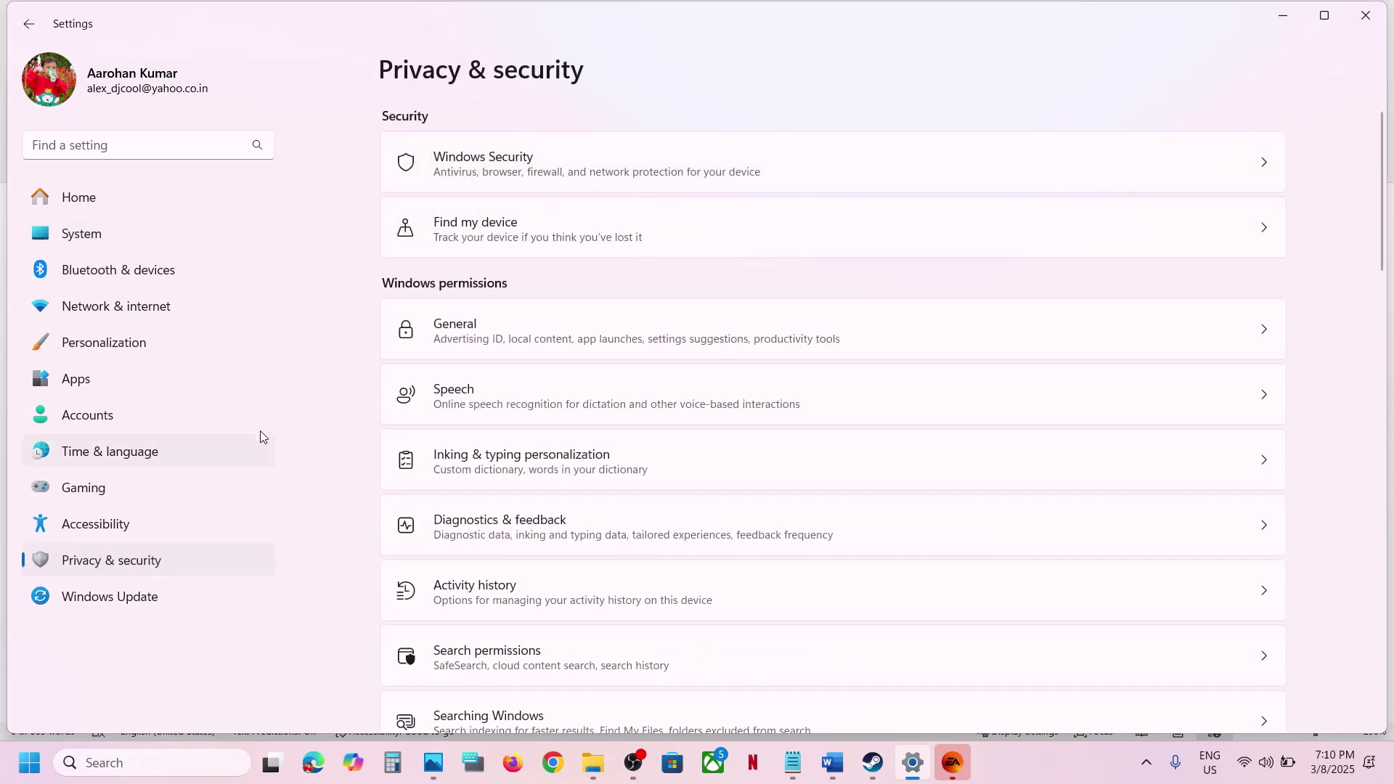
left_click(528, 174)
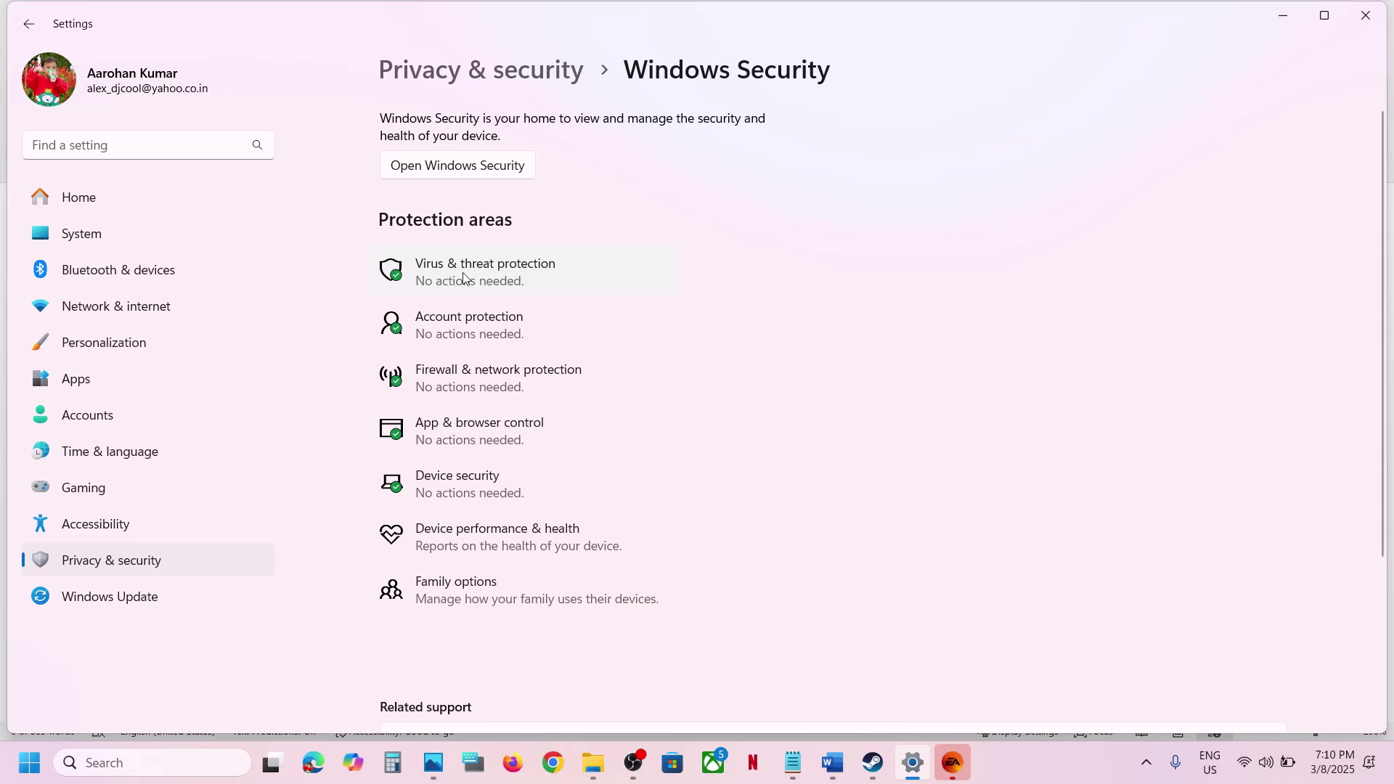
left_click(488, 273)
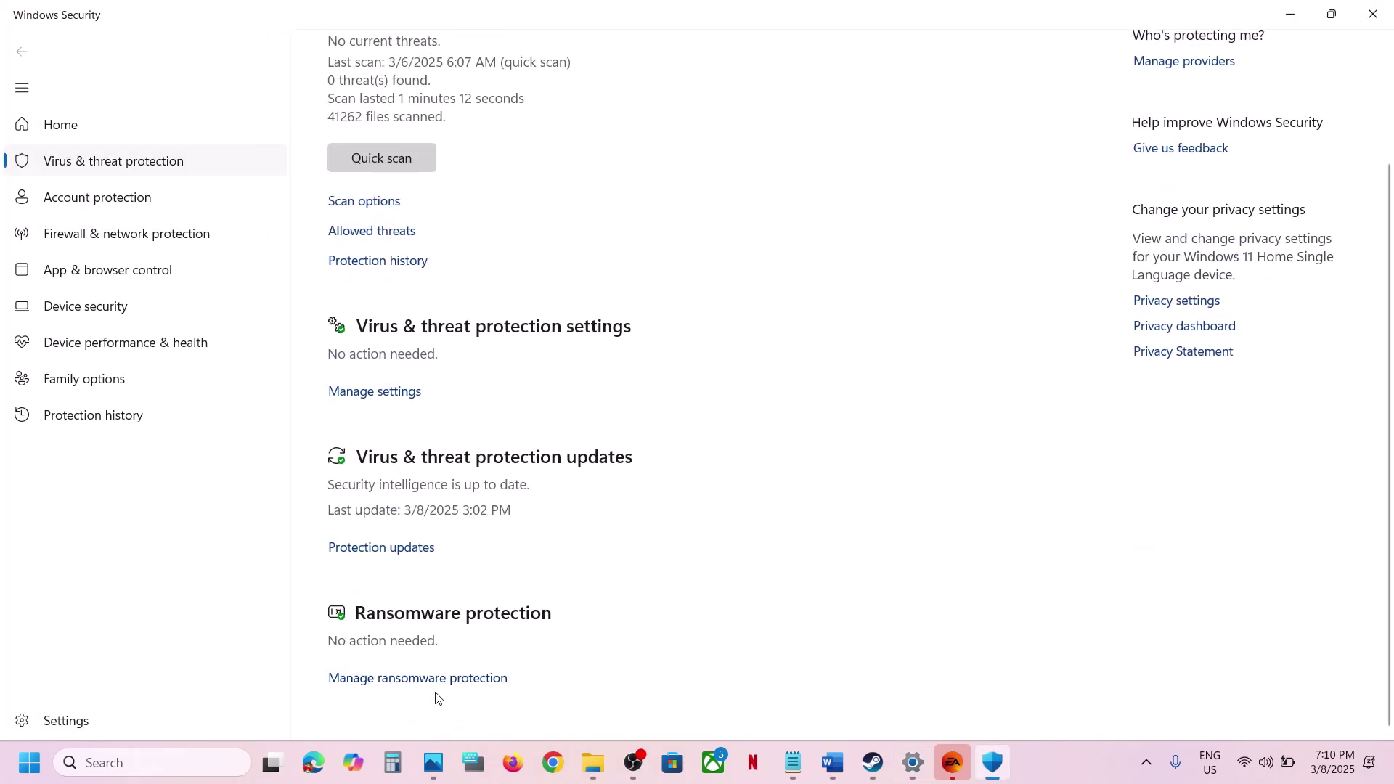
left_click(442, 675)
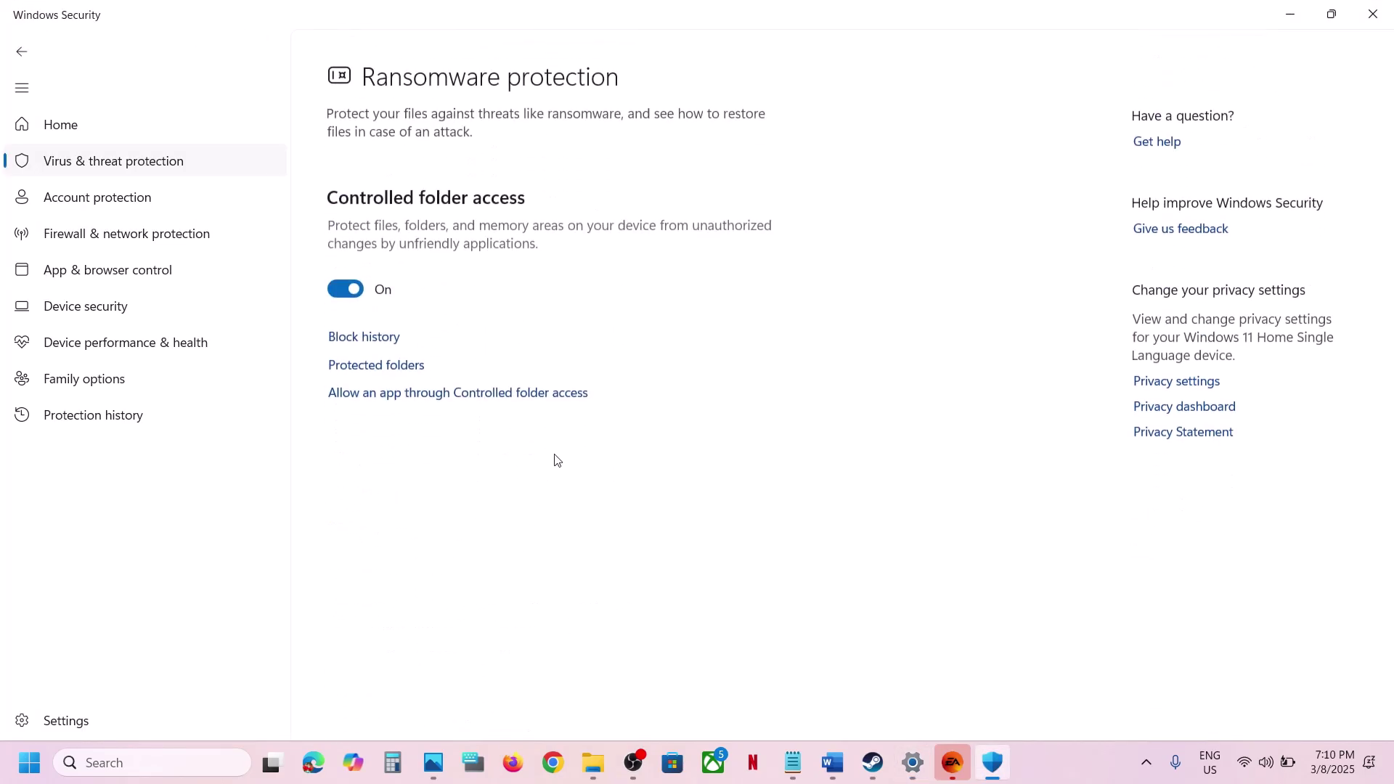
left_click(474, 385)
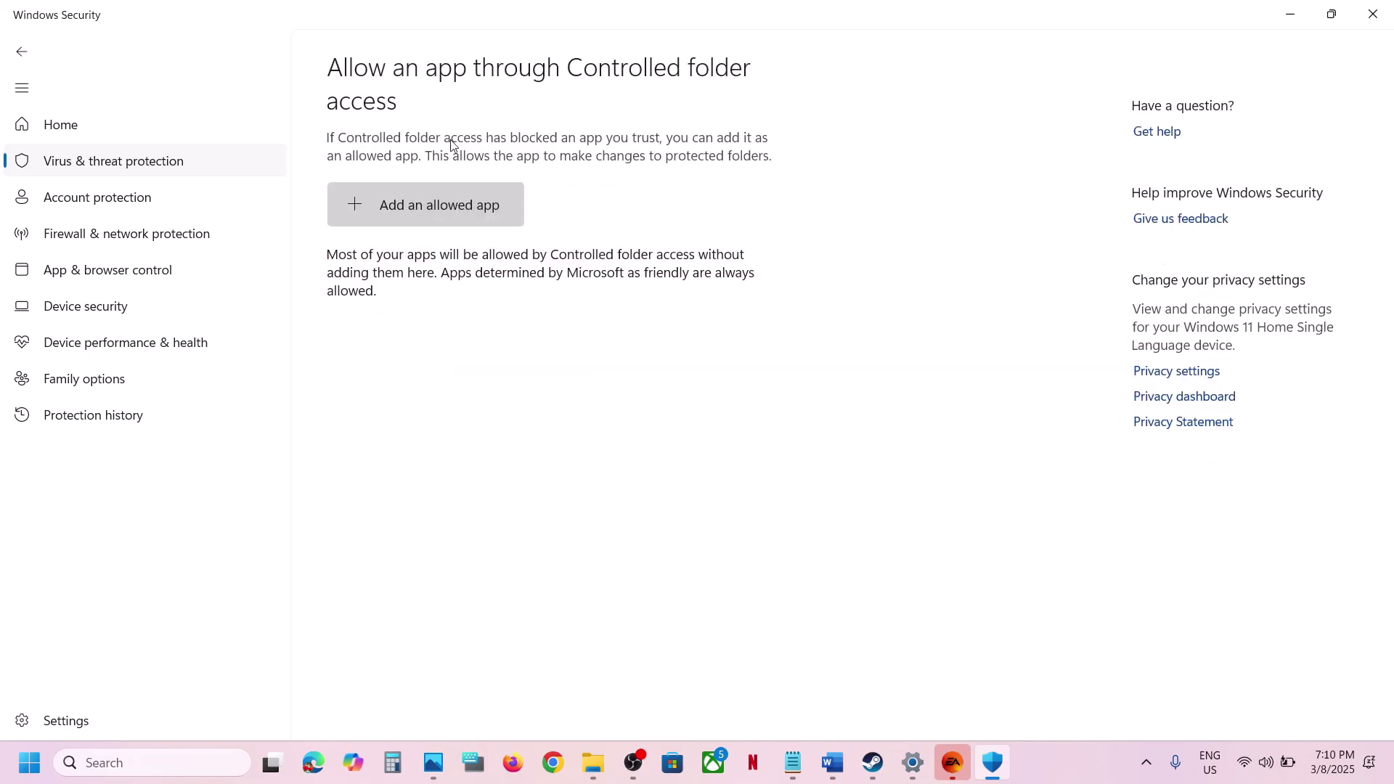
- Add the SplitFiction application from Split Fiction\Split\Binaries\Win64 as an allowed app for Controlled folder access
scroll(407, 297, "down", 2)
left_click(435, 64)
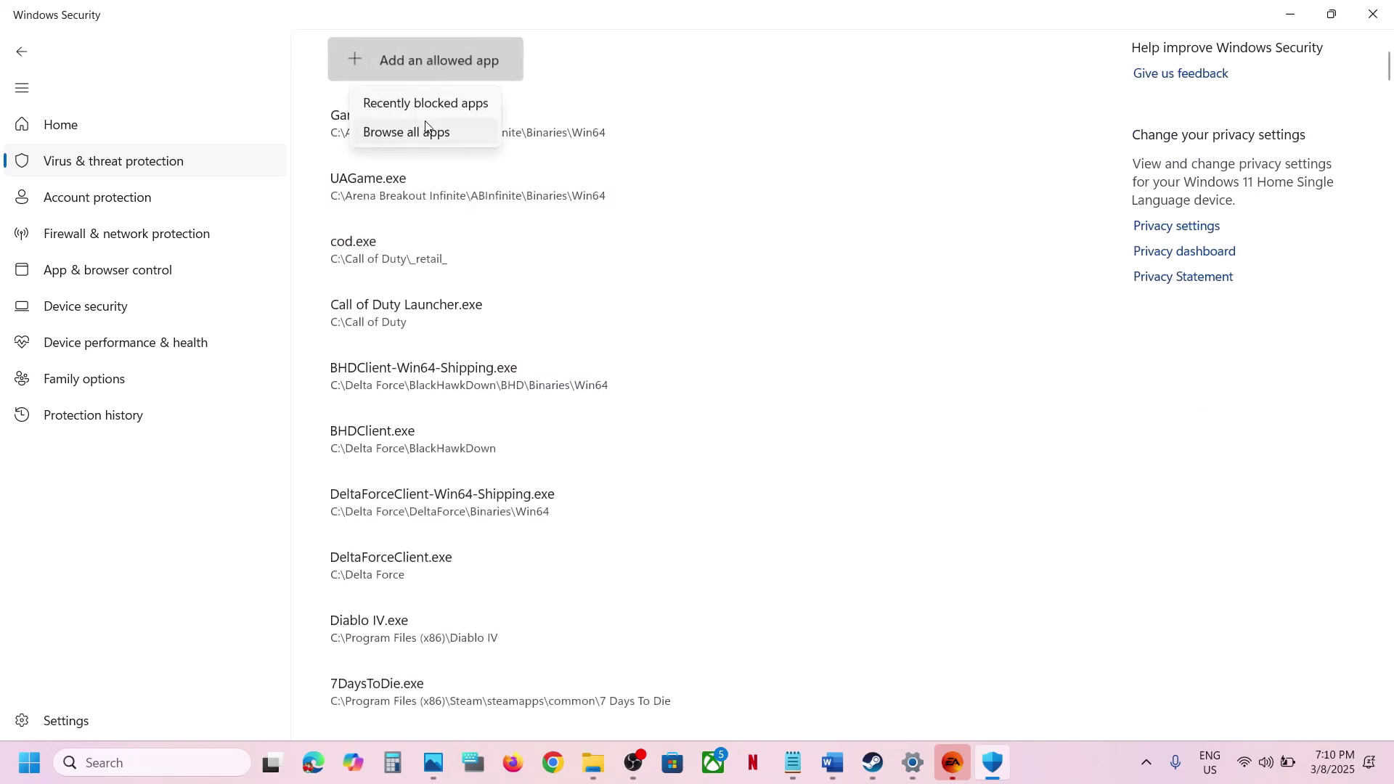
left_click(429, 131)
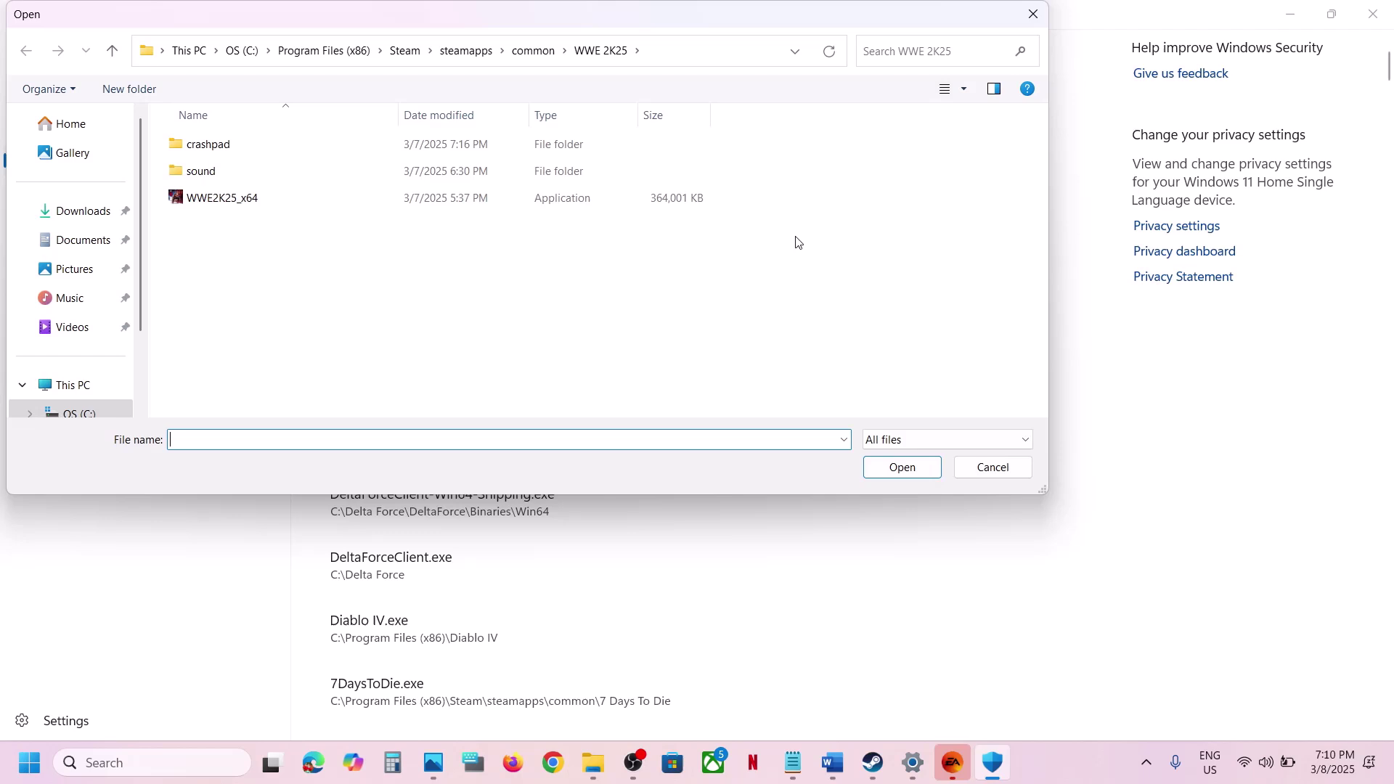
left_click(532, 52)
double_click(262, 254)
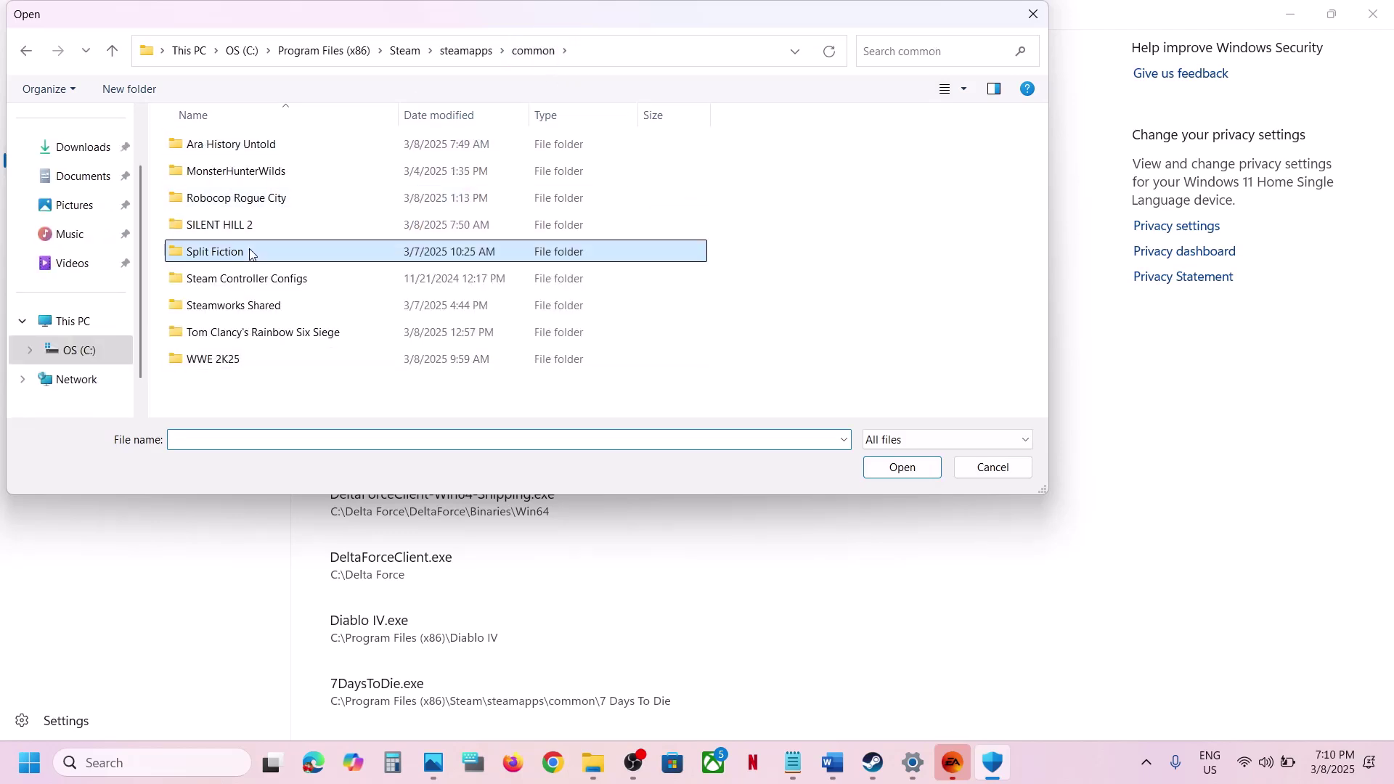
double_click(224, 174)
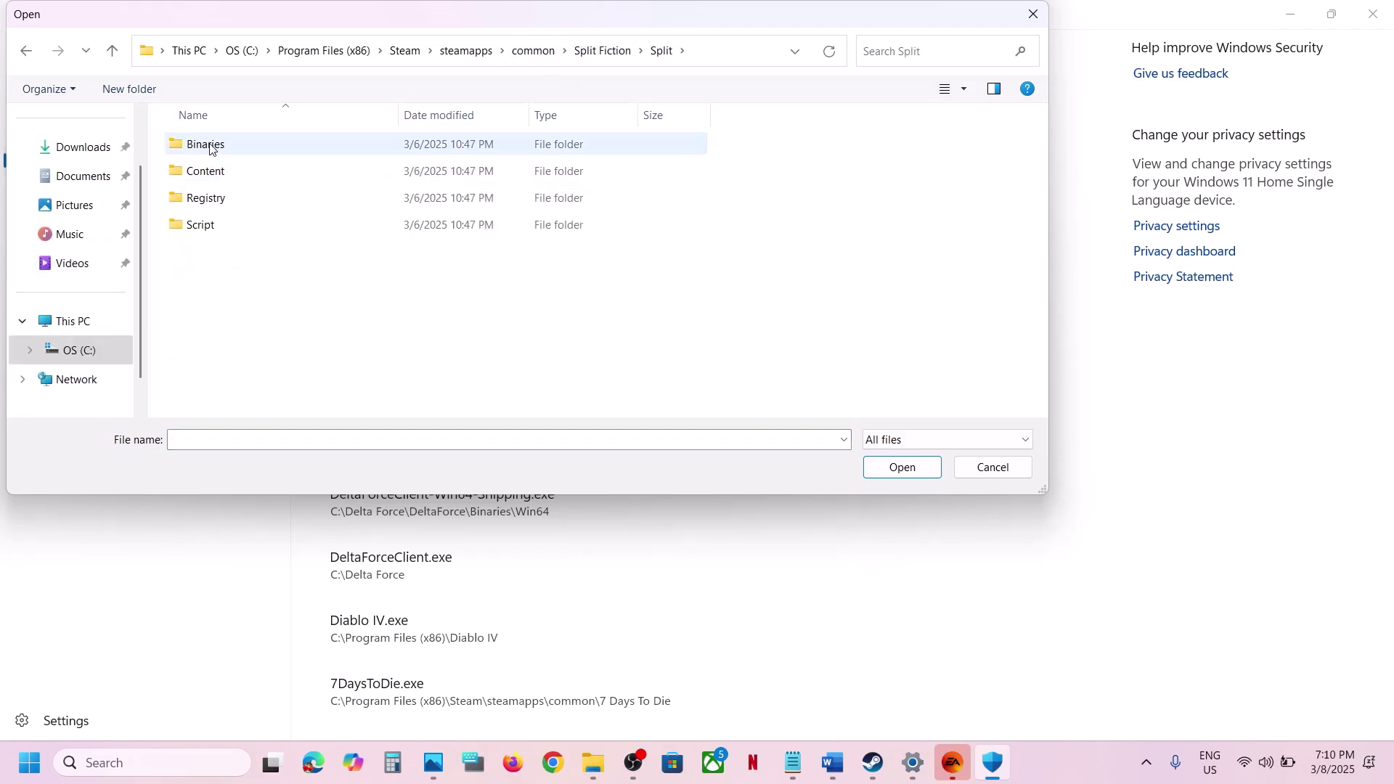
double_click(208, 144)
double_click(210, 146)
left_click(250, 178)
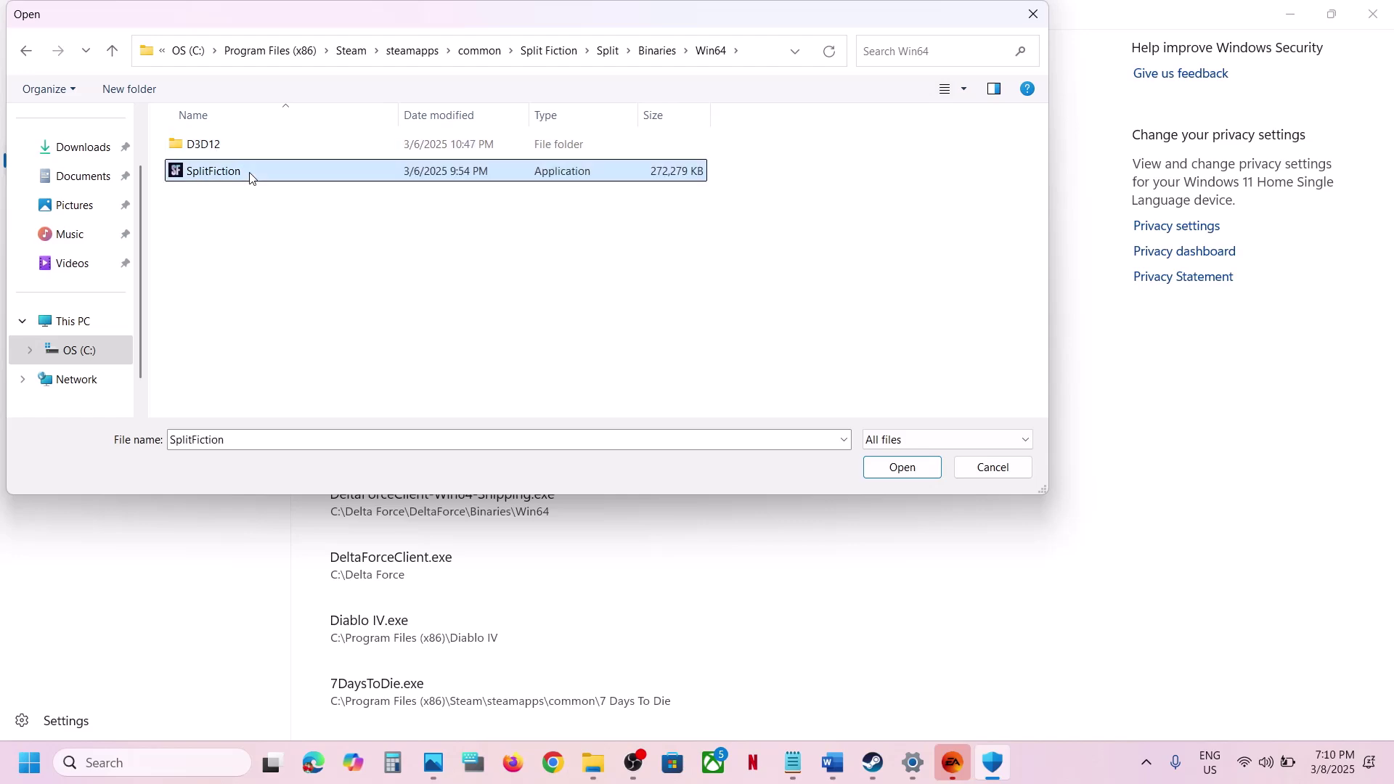
left_click(900, 469)
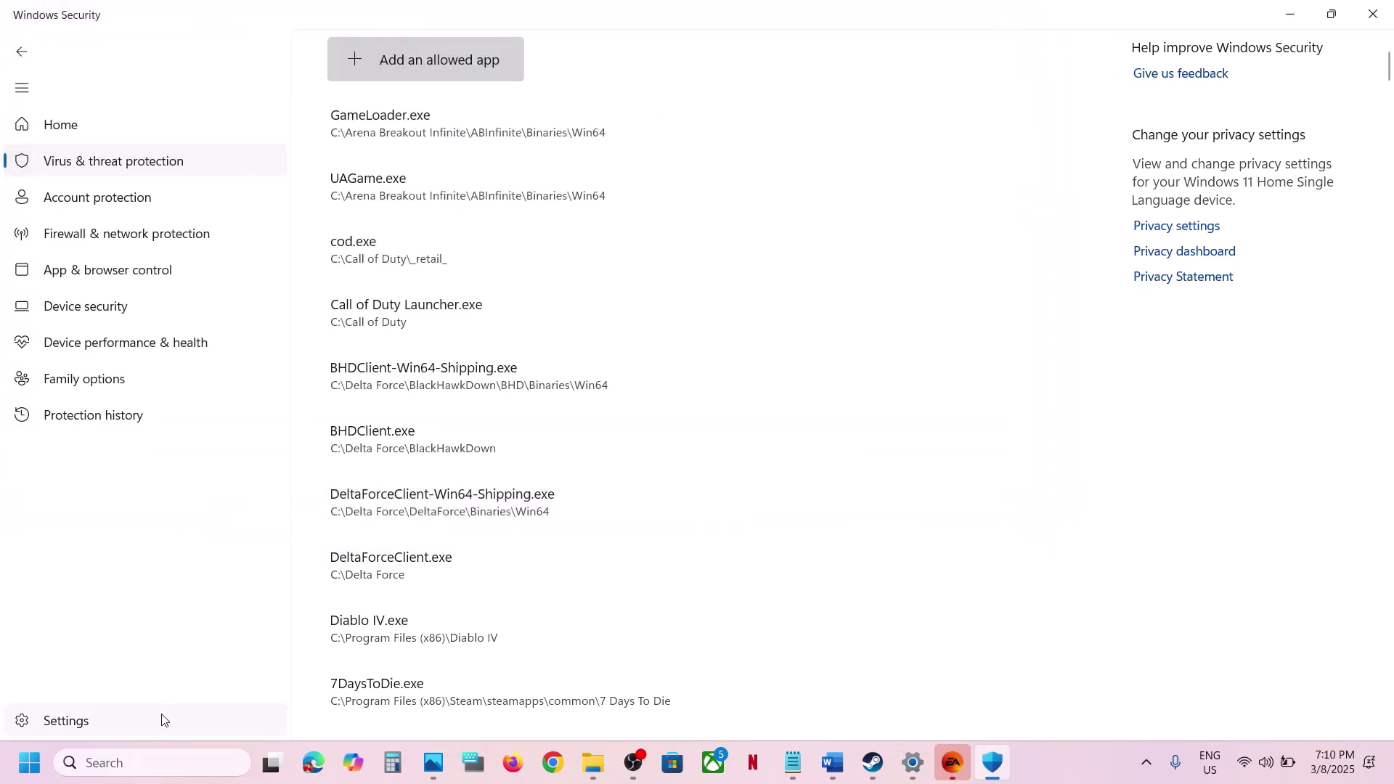
- Launch Control Panel through a Windows search for "control" and open Windows Defender Firewall's list of allowed apps
left_click(132, 762)
type("control")
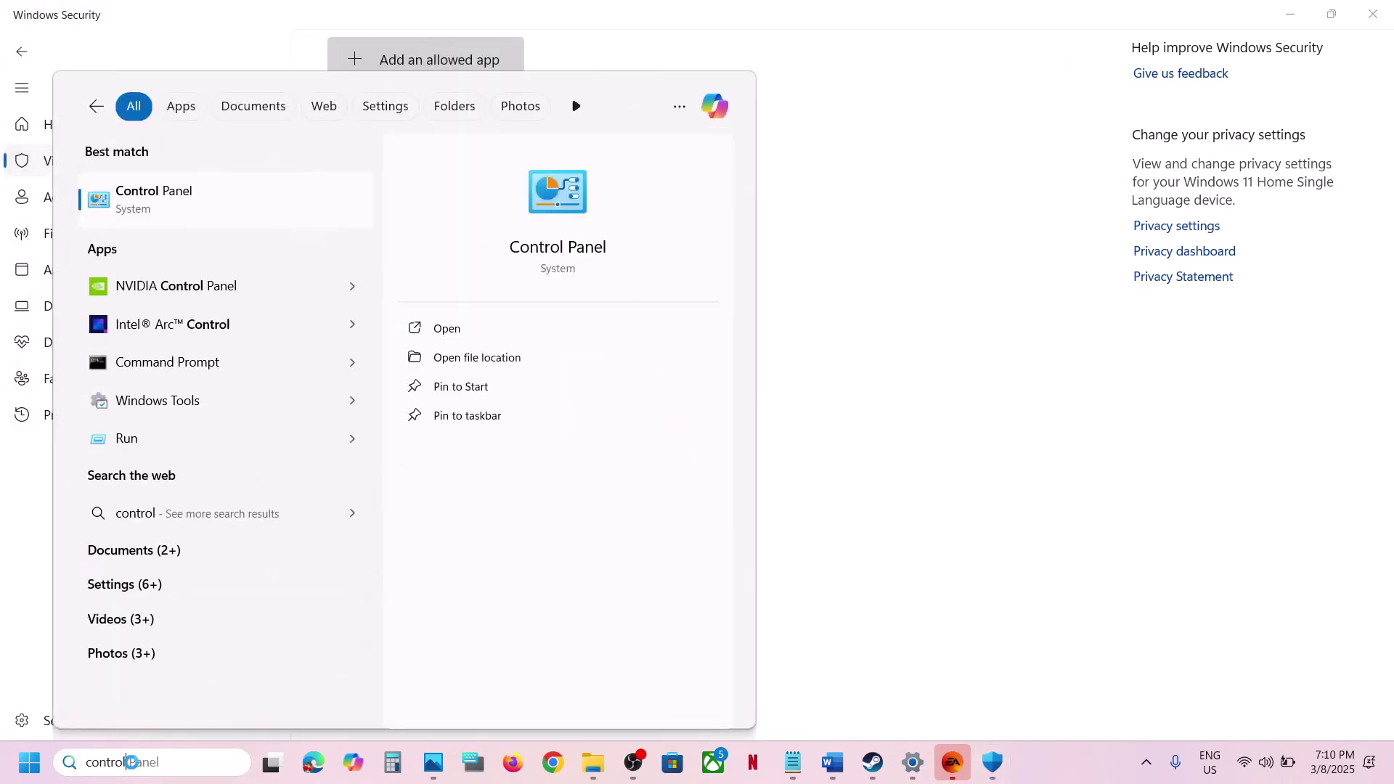
key("Return")
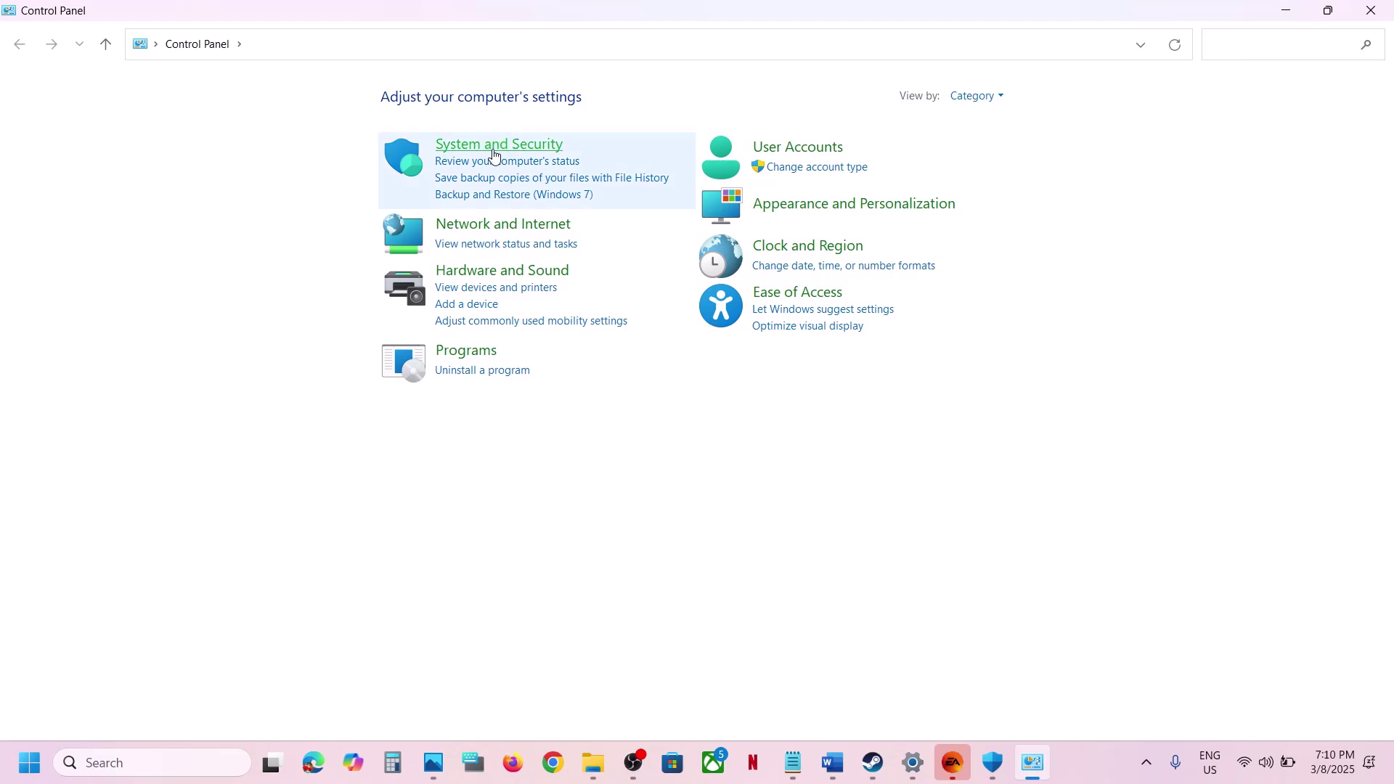
left_click(492, 145)
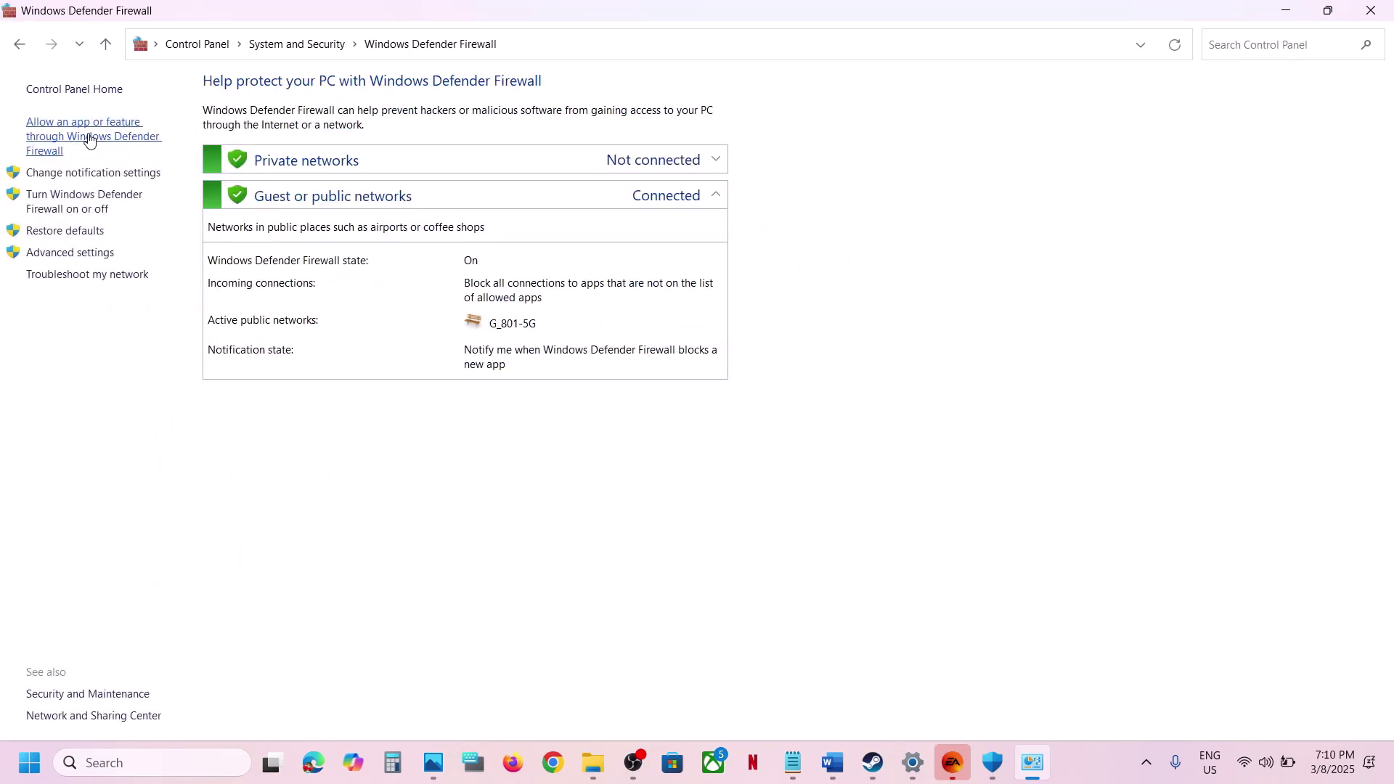
left_click(95, 140)
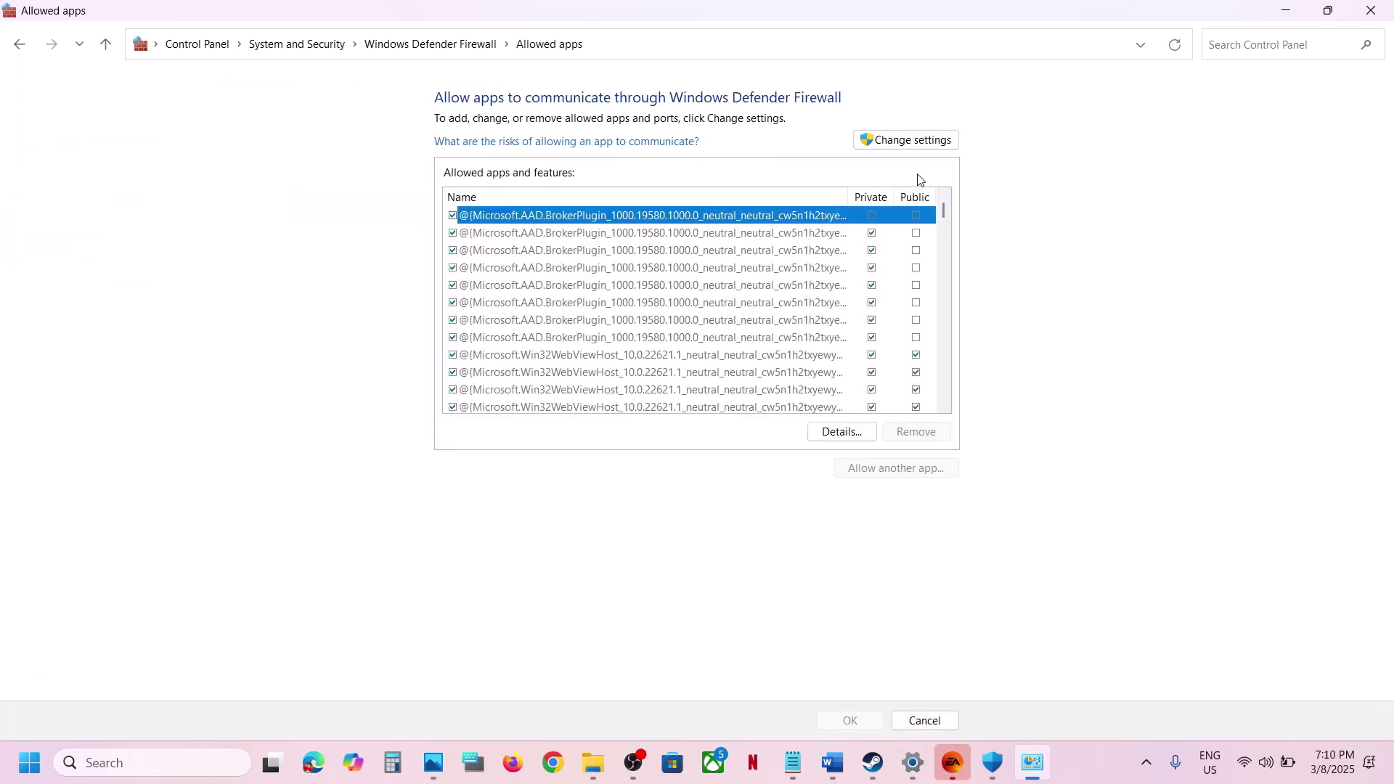
- Try to add the SplitFiction application from Split Fiction\Split\Binaries\Win64 to the firewall's allowed apps
left_click(899, 469)
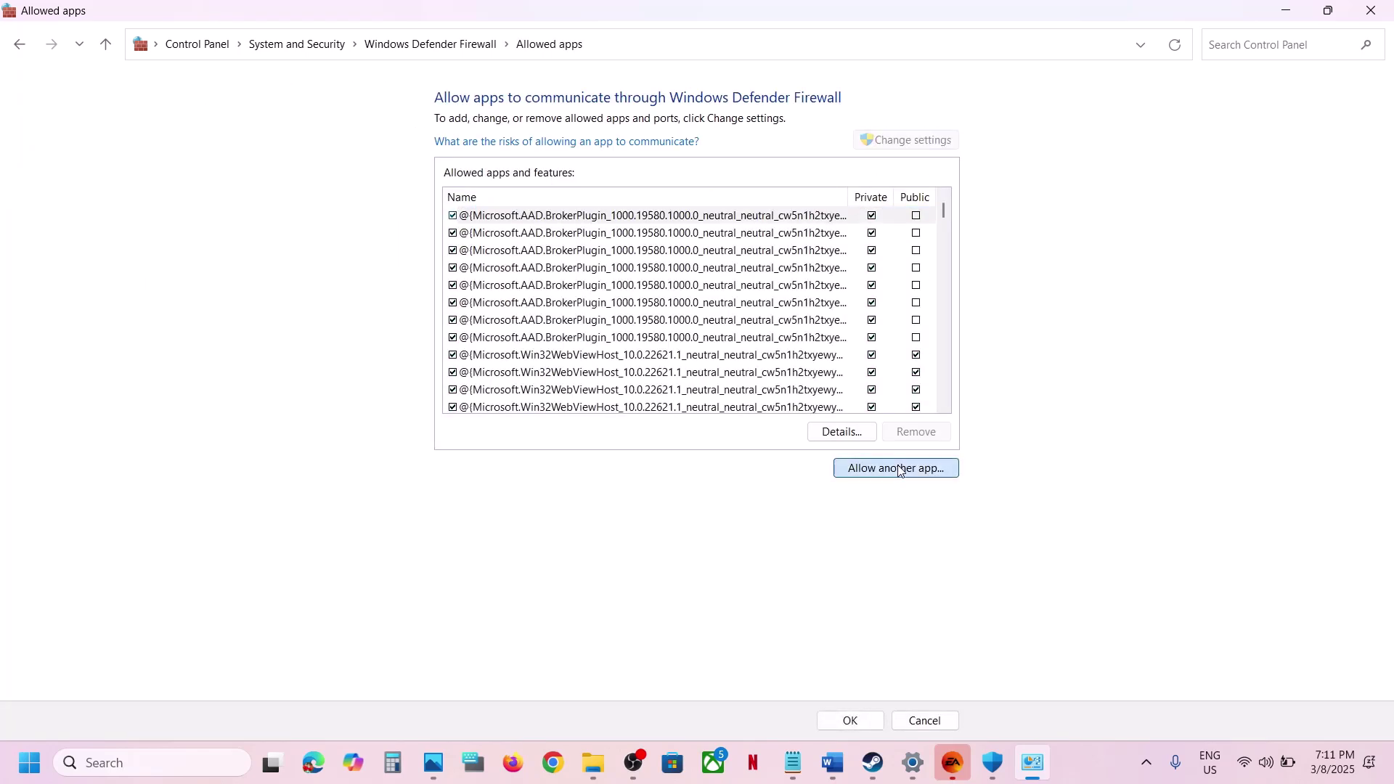
left_click(835, 465)
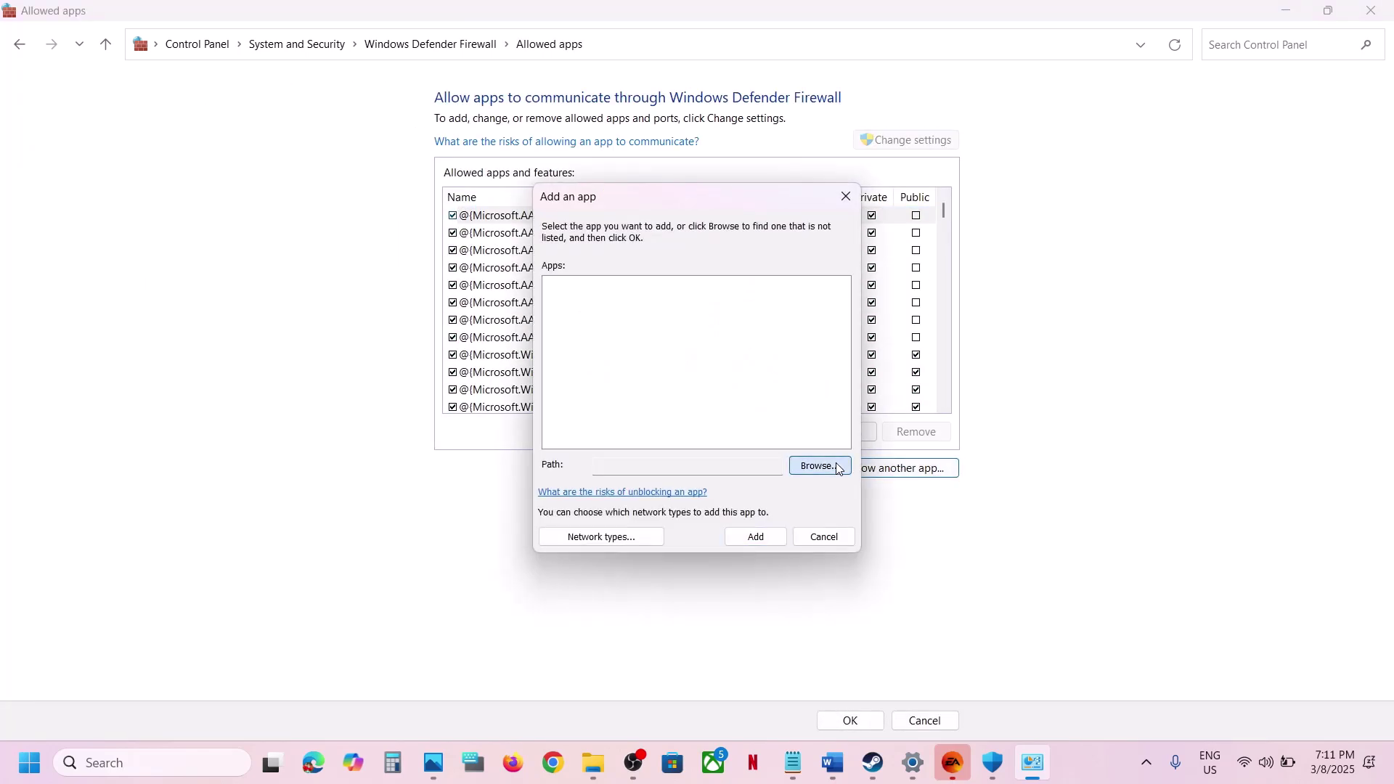
left_click(840, 225)
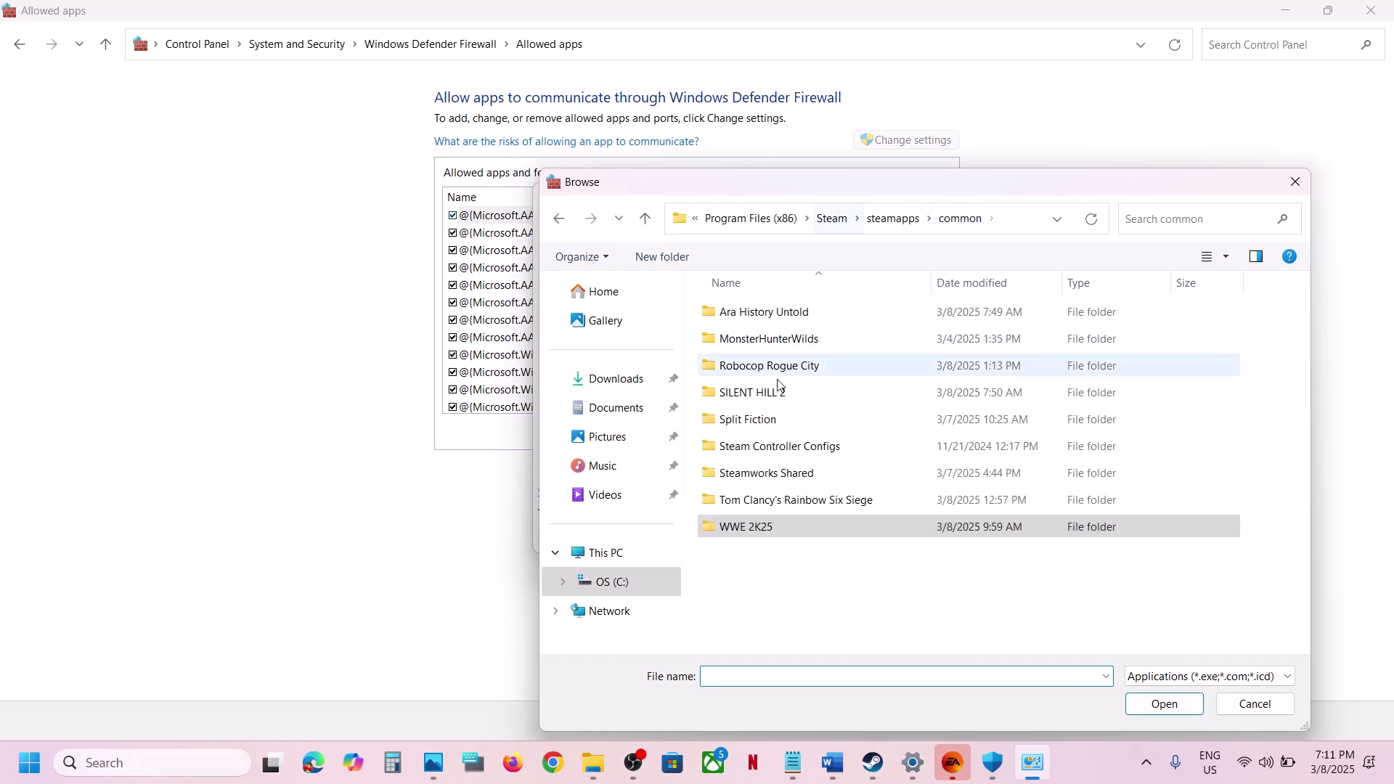
double_click(768, 422)
double_click(734, 339)
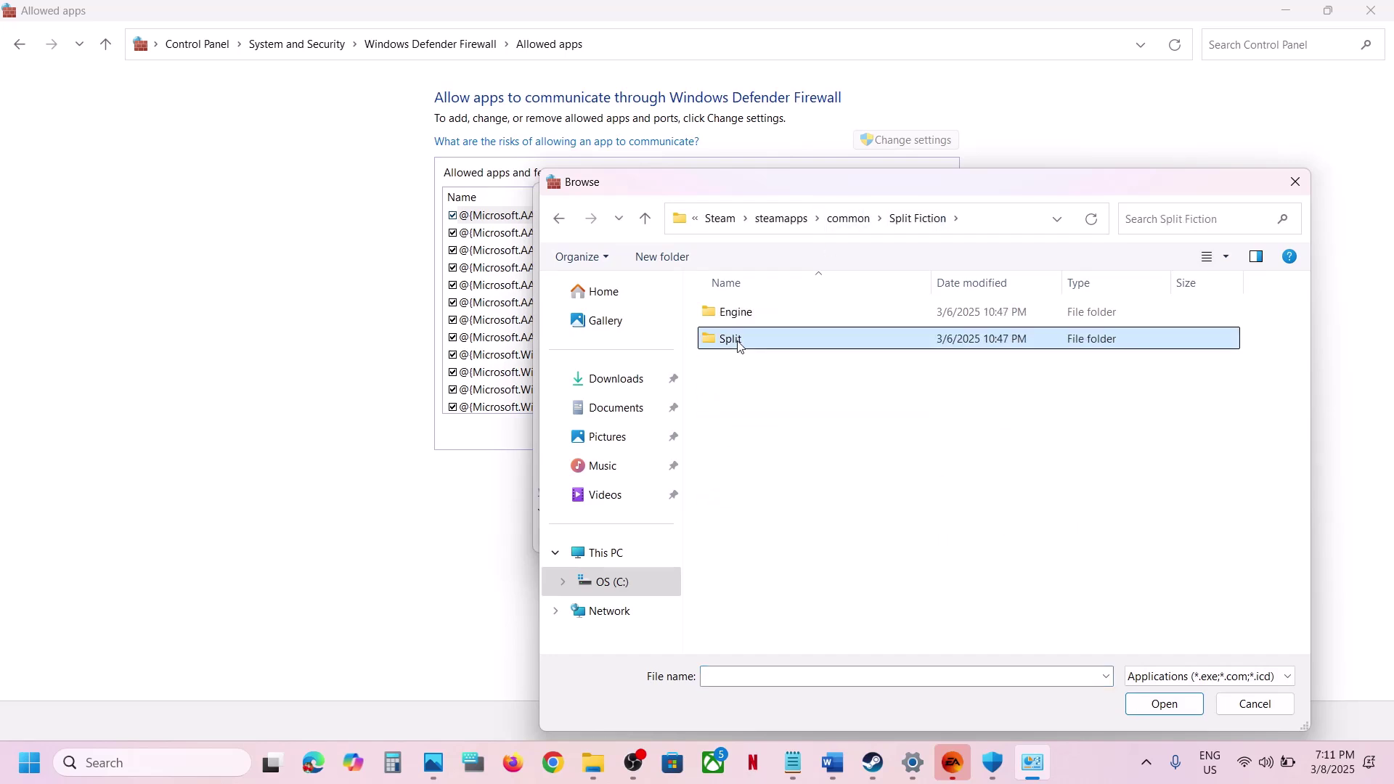
double_click(736, 314)
double_click(735, 325)
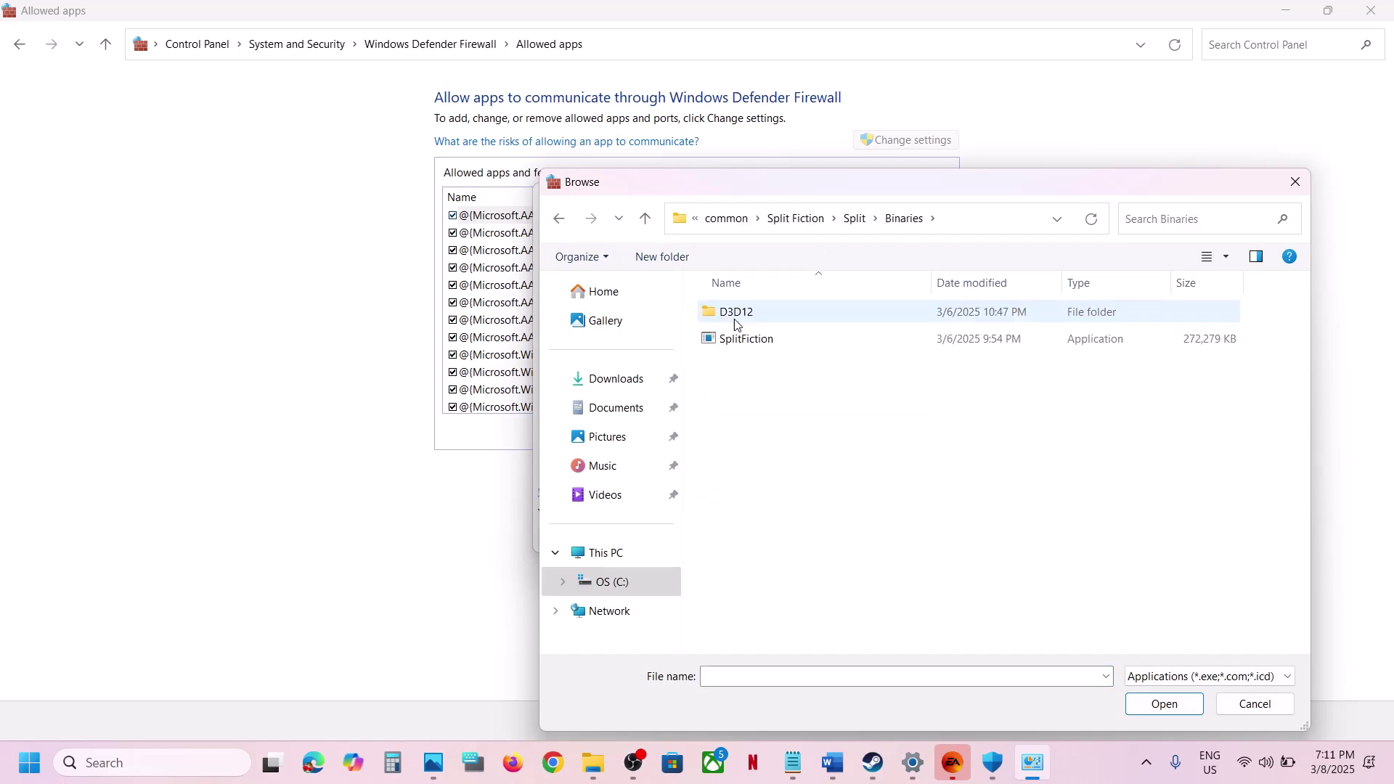
left_click(785, 339)
left_click(1166, 704)
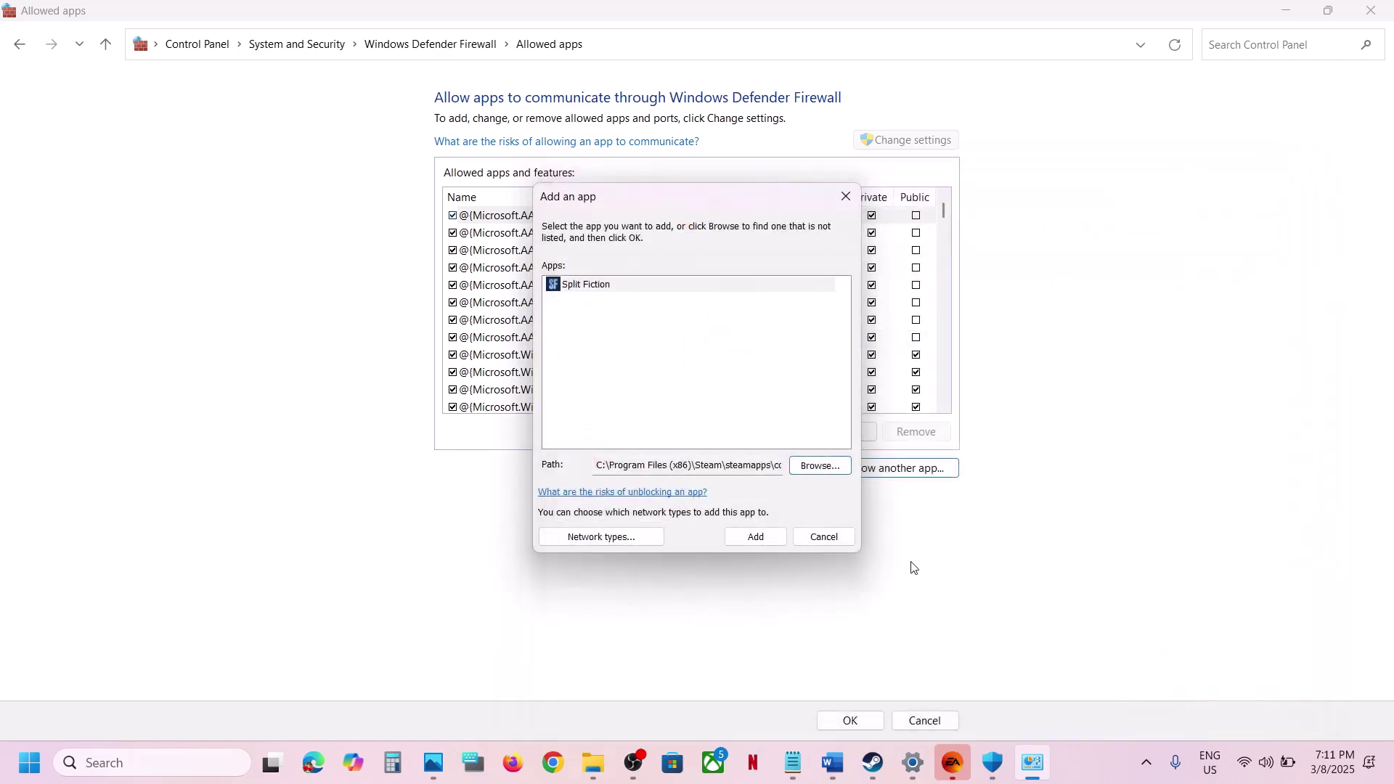
left_click(755, 537)
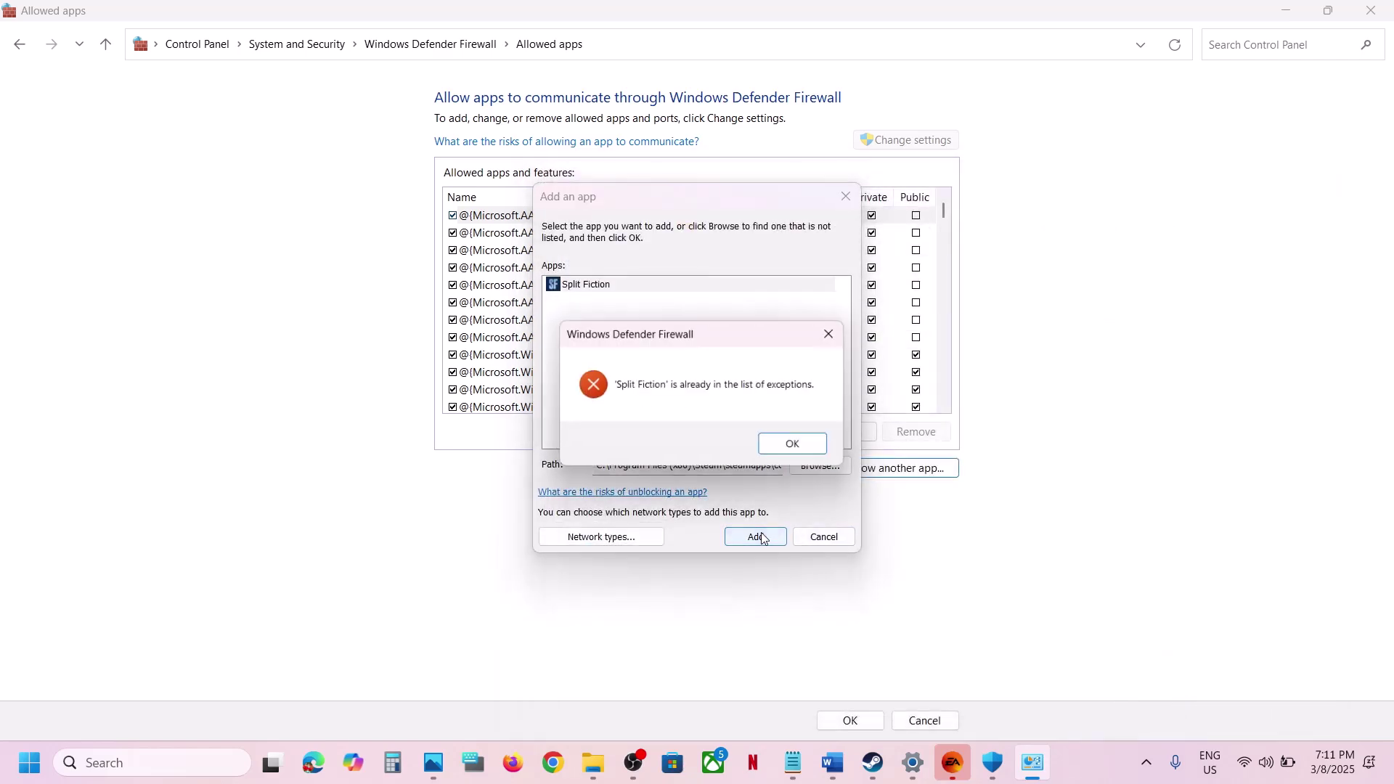
left_click(798, 446)
left_click(844, 198)
- Locate Split Fiction in the firewall's allowed apps list, check its Private and Public access, and close the open settings windows
left_click(558, 371)
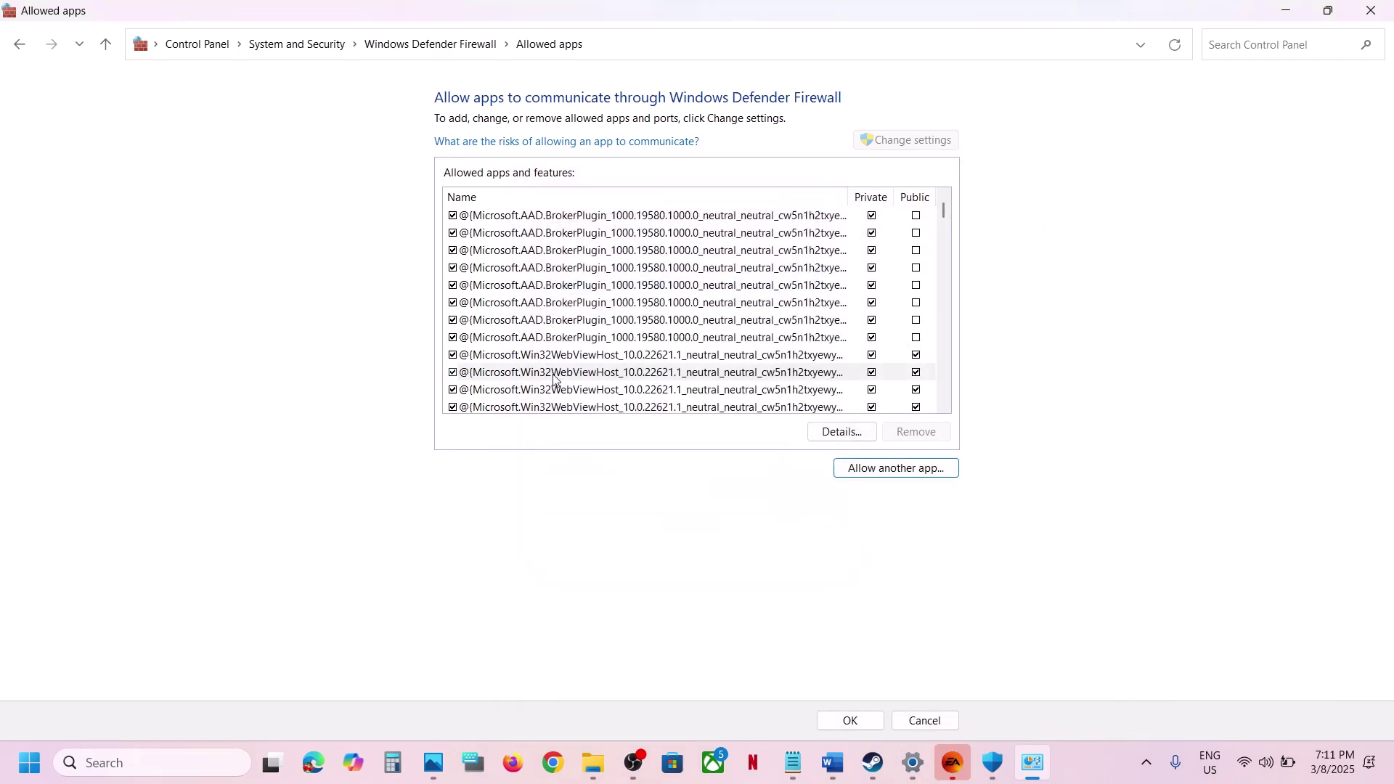
key("s")
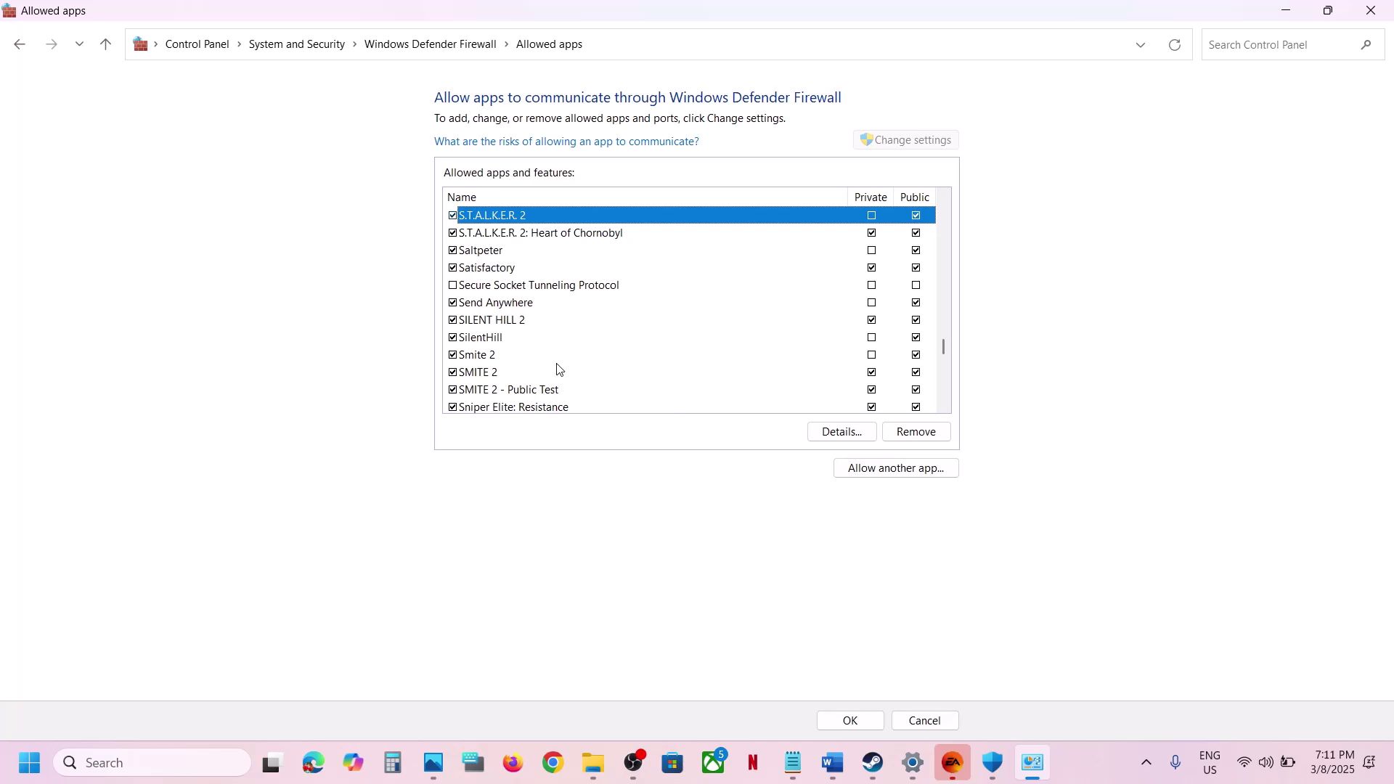
left_click(945, 408)
left_click(944, 408)
left_click(945, 408)
left_click(945, 408)
left_click(945, 408)
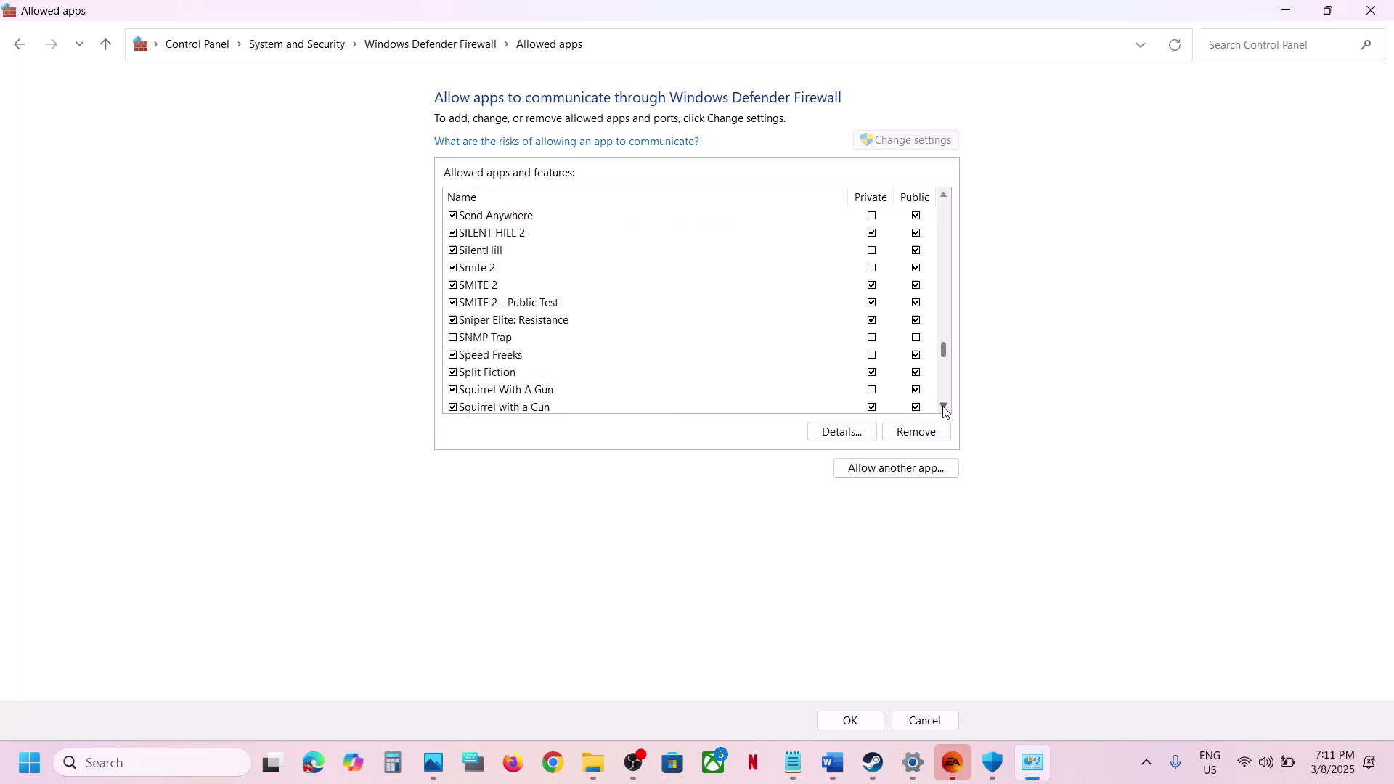
left_click(479, 378)
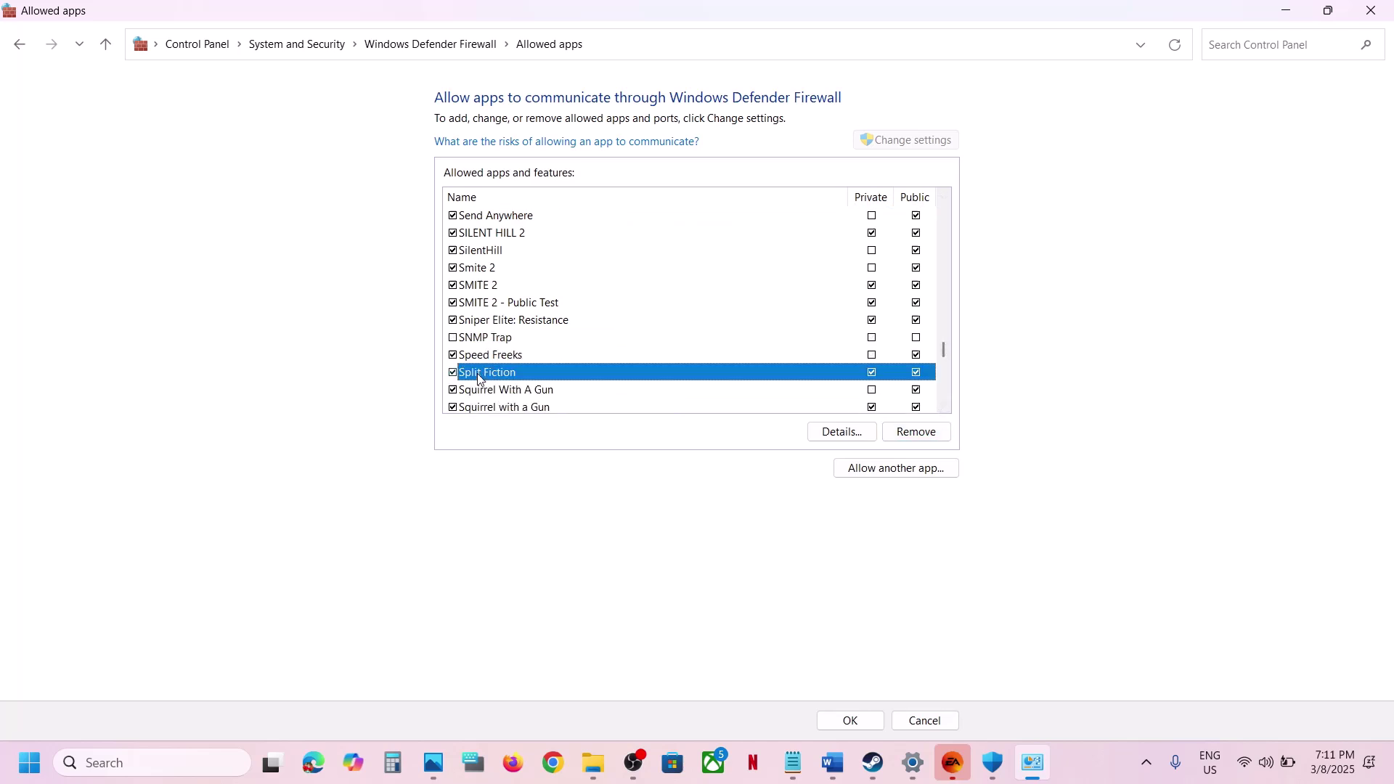
left_click(1370, 10)
left_click(1366, 12)
left_click(1365, 16)
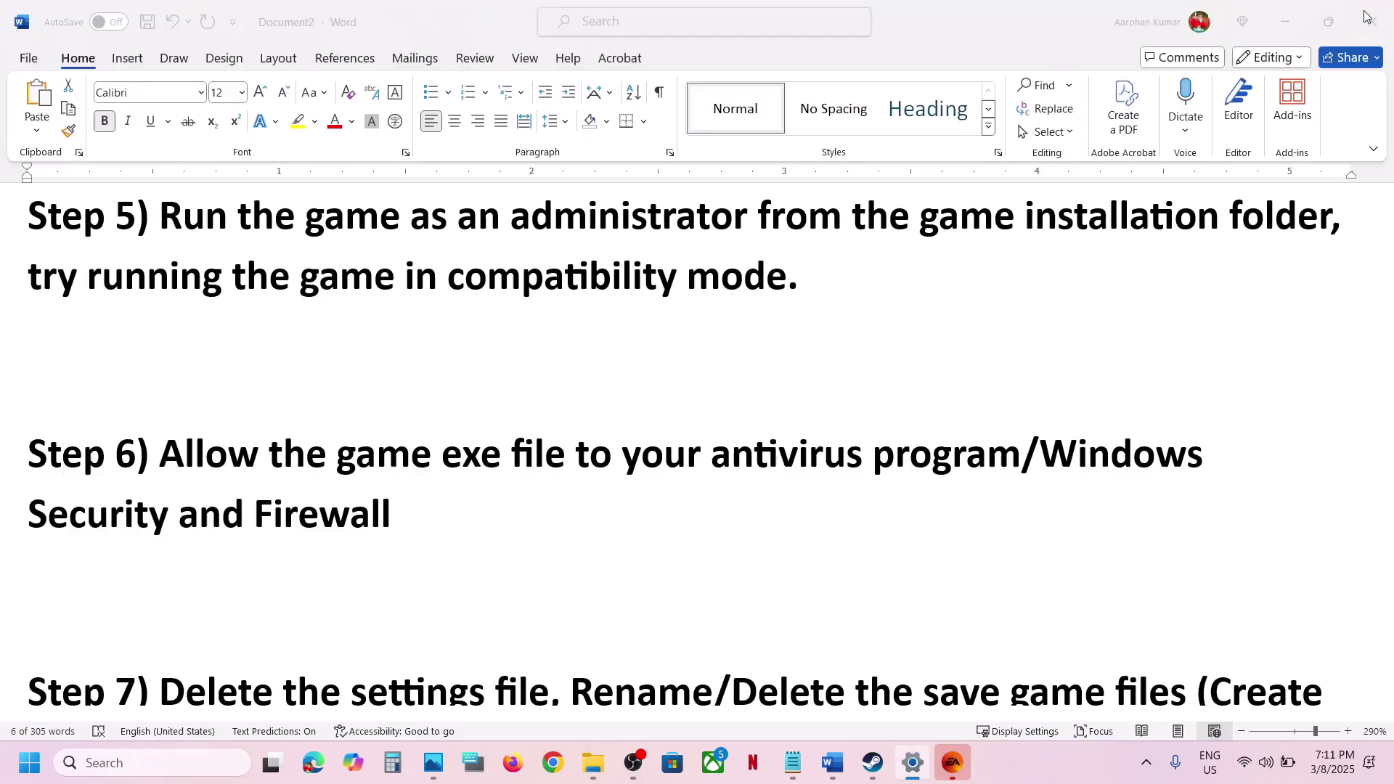
- Read Step 7 in the Word document about deleting the settings file and renaming or deleting the save game files
scroll(572, 459, "down", 2)
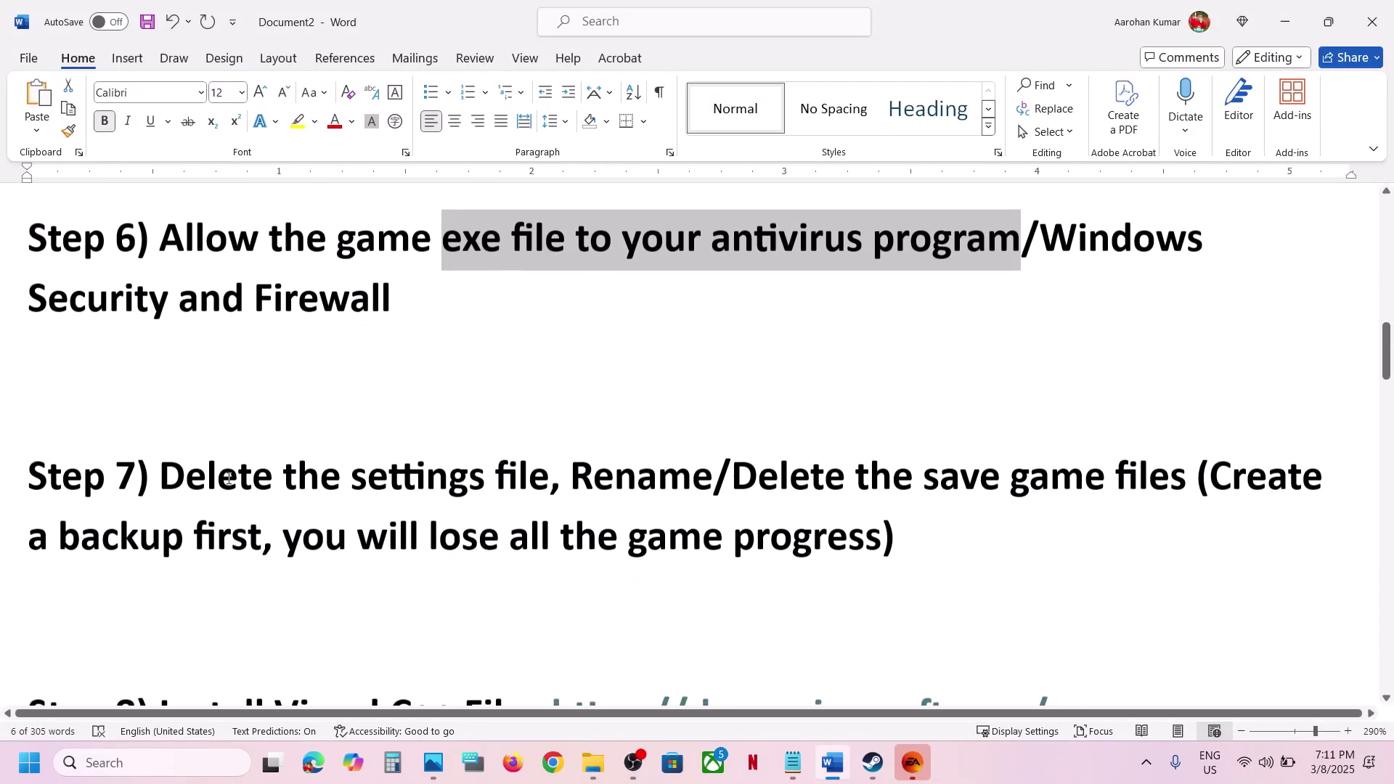
left_click_drag(242, 477, 491, 479)
left_click(595, 541)
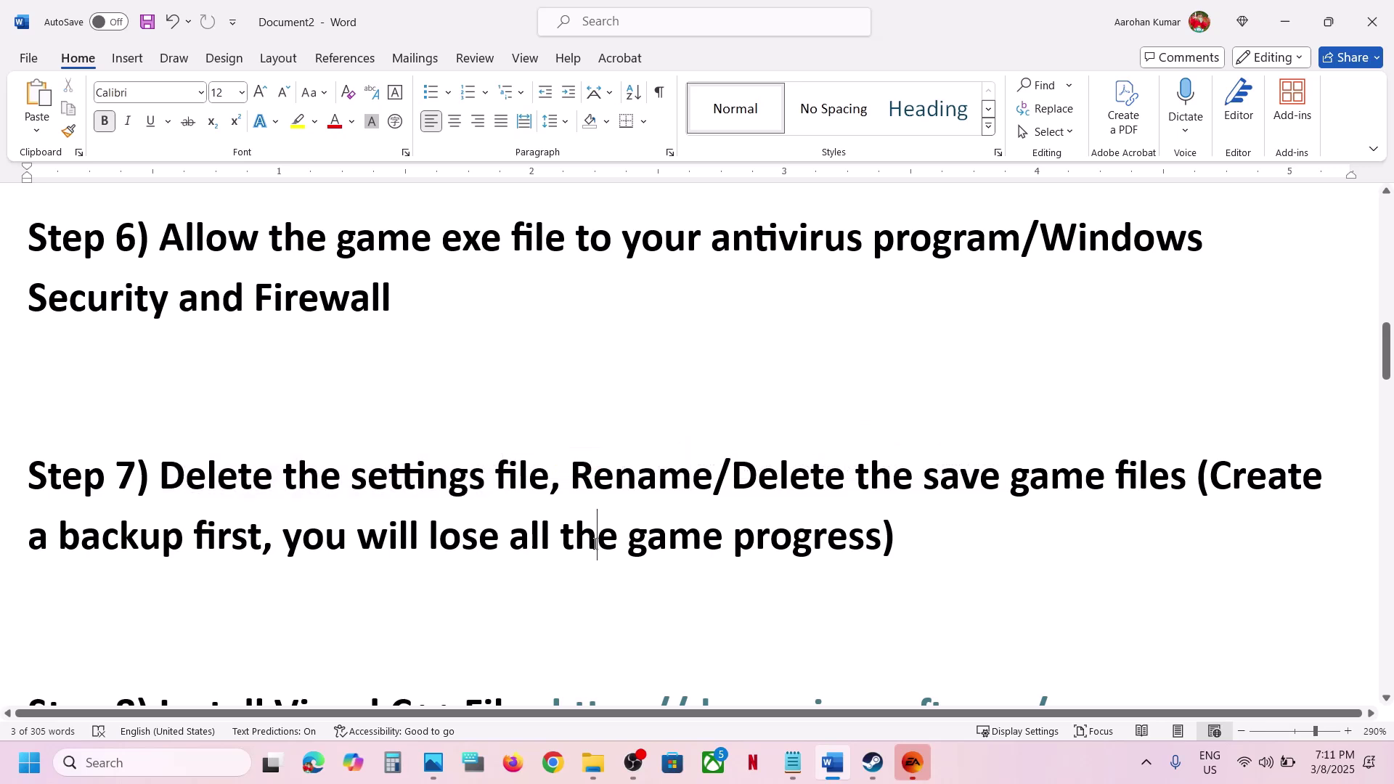
- Switch to File Explorer and open the current user's profile folder under Users on the C: drive
left_click(594, 771)
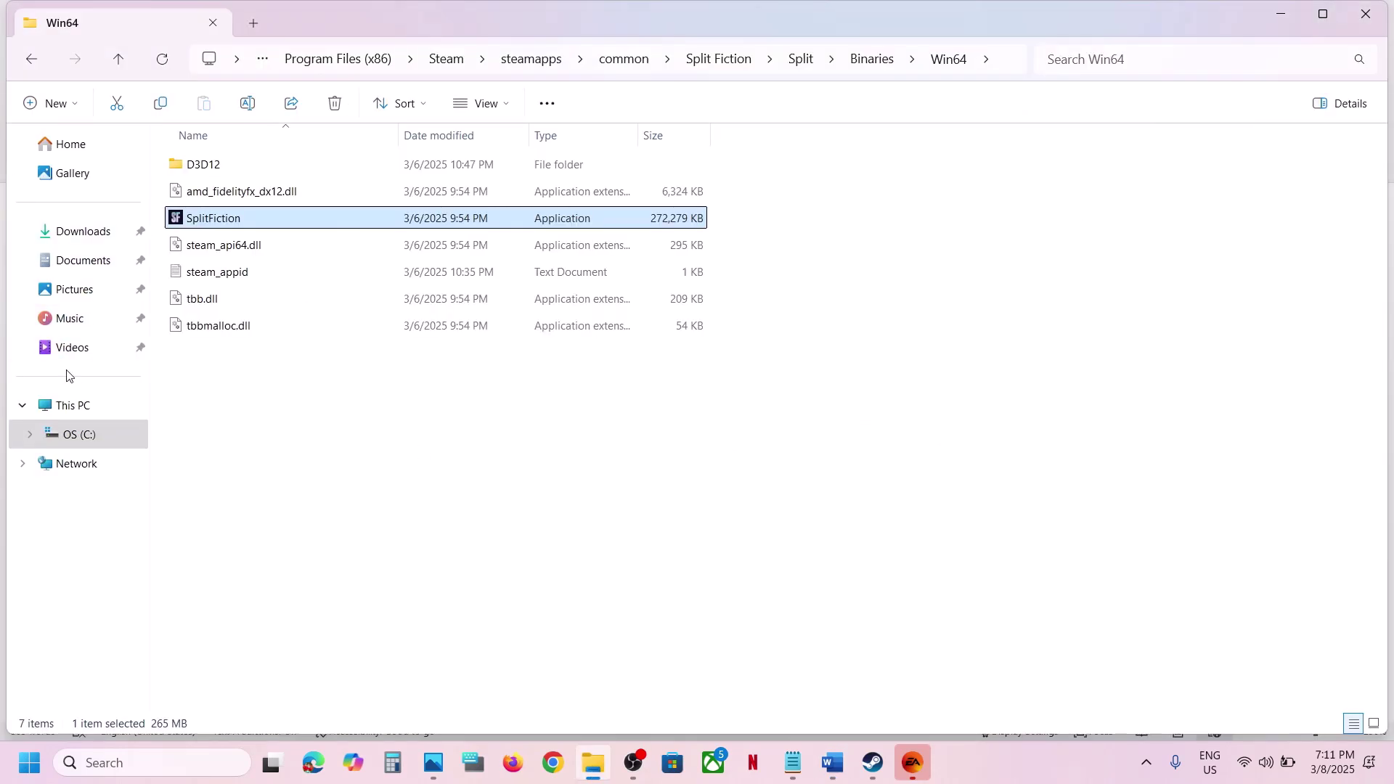
left_click(86, 412)
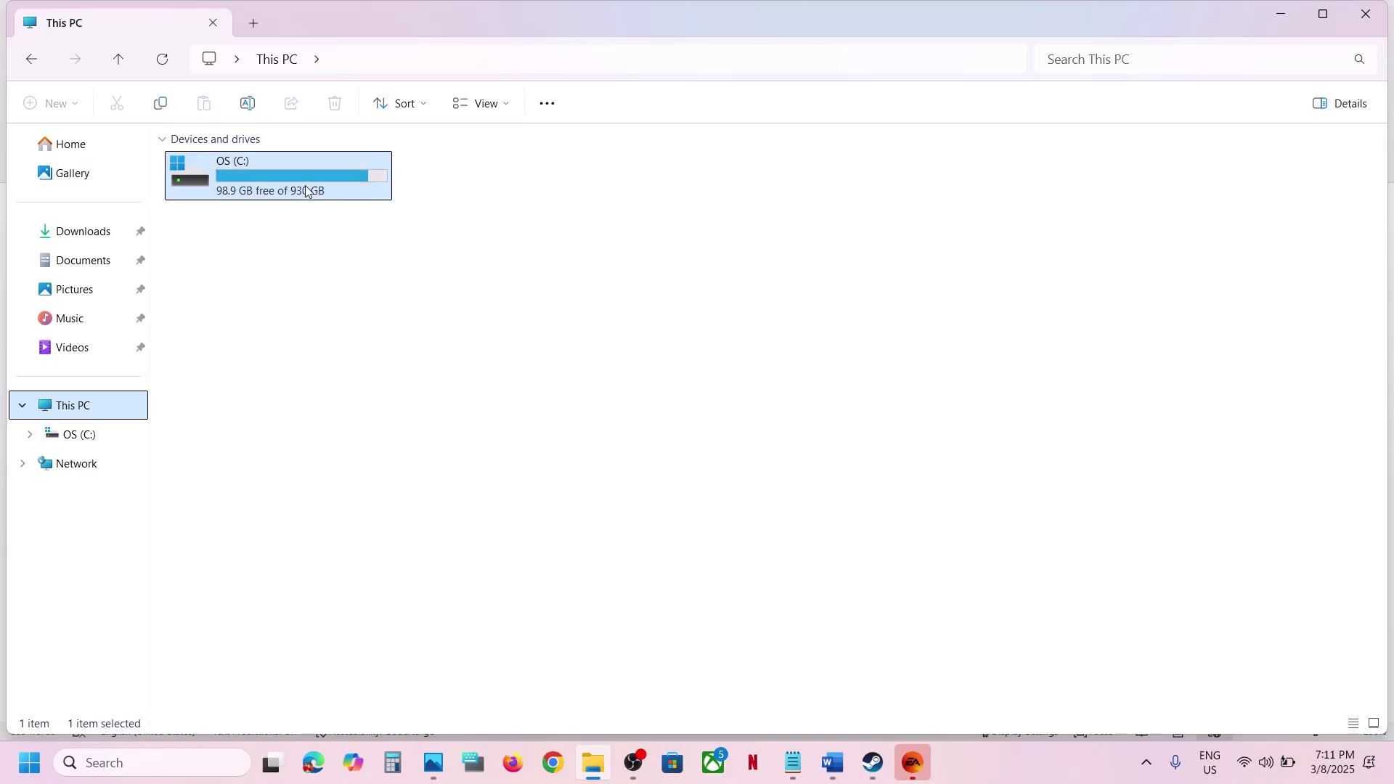
double_click(305, 190)
scroll(290, 290, "down", 1)
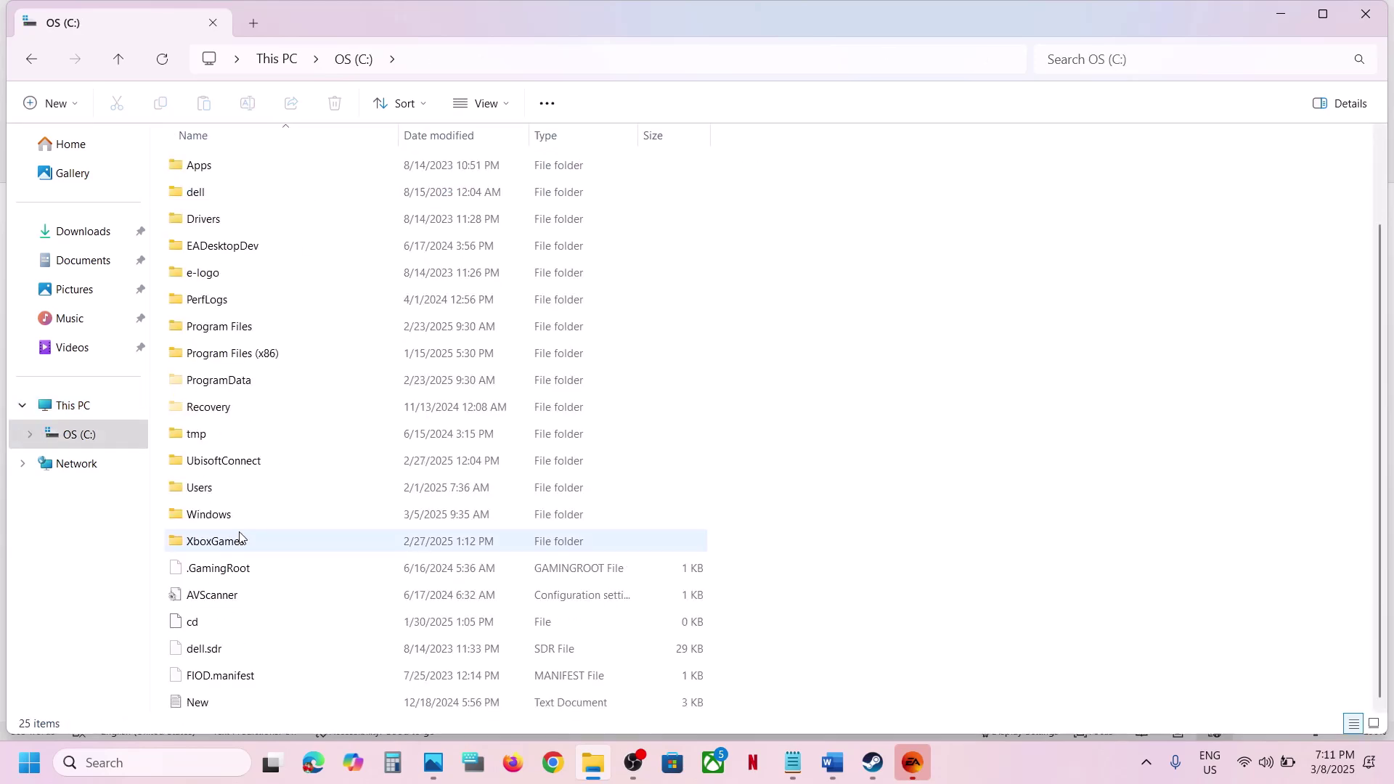
double_click(217, 498)
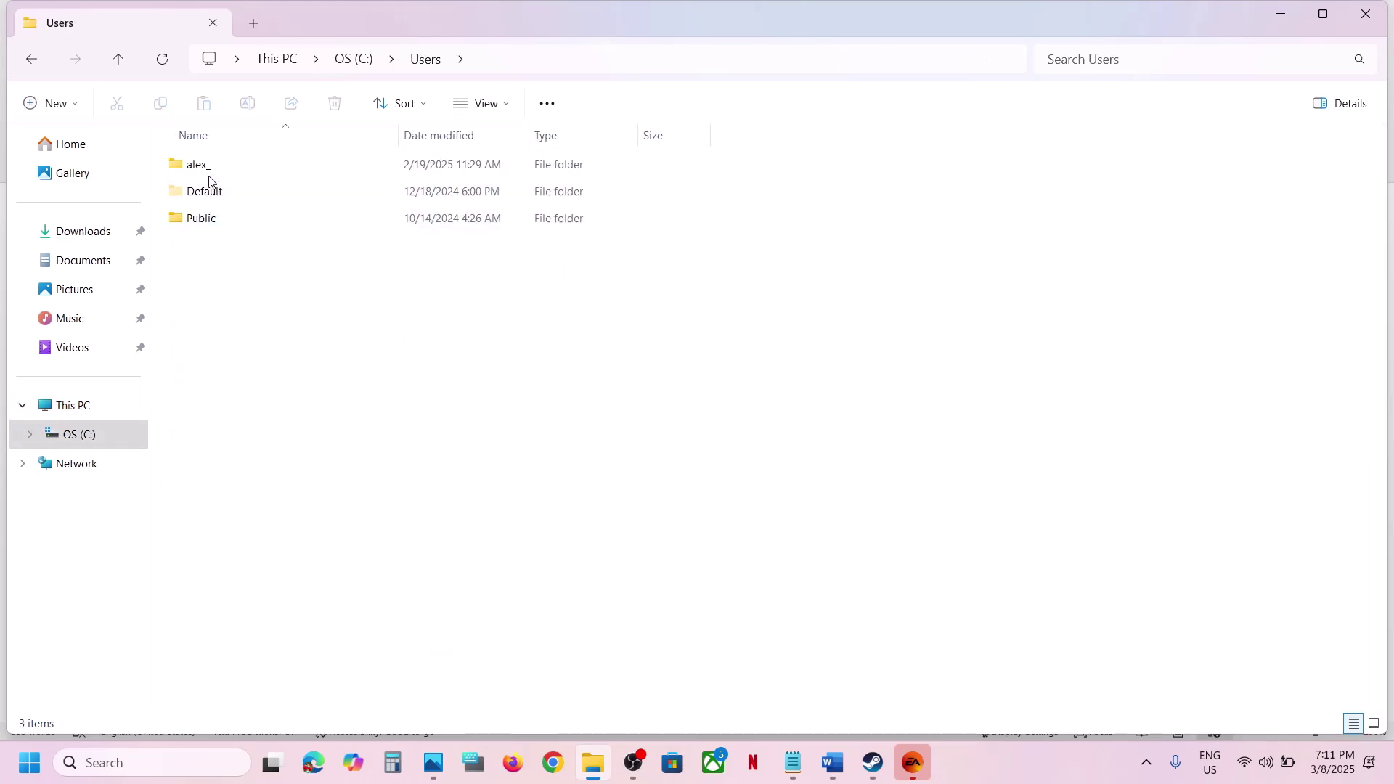
double_click(207, 166)
- Check that hidden items are set to be shown so the AppData folder can be accessed
left_click(216, 354)
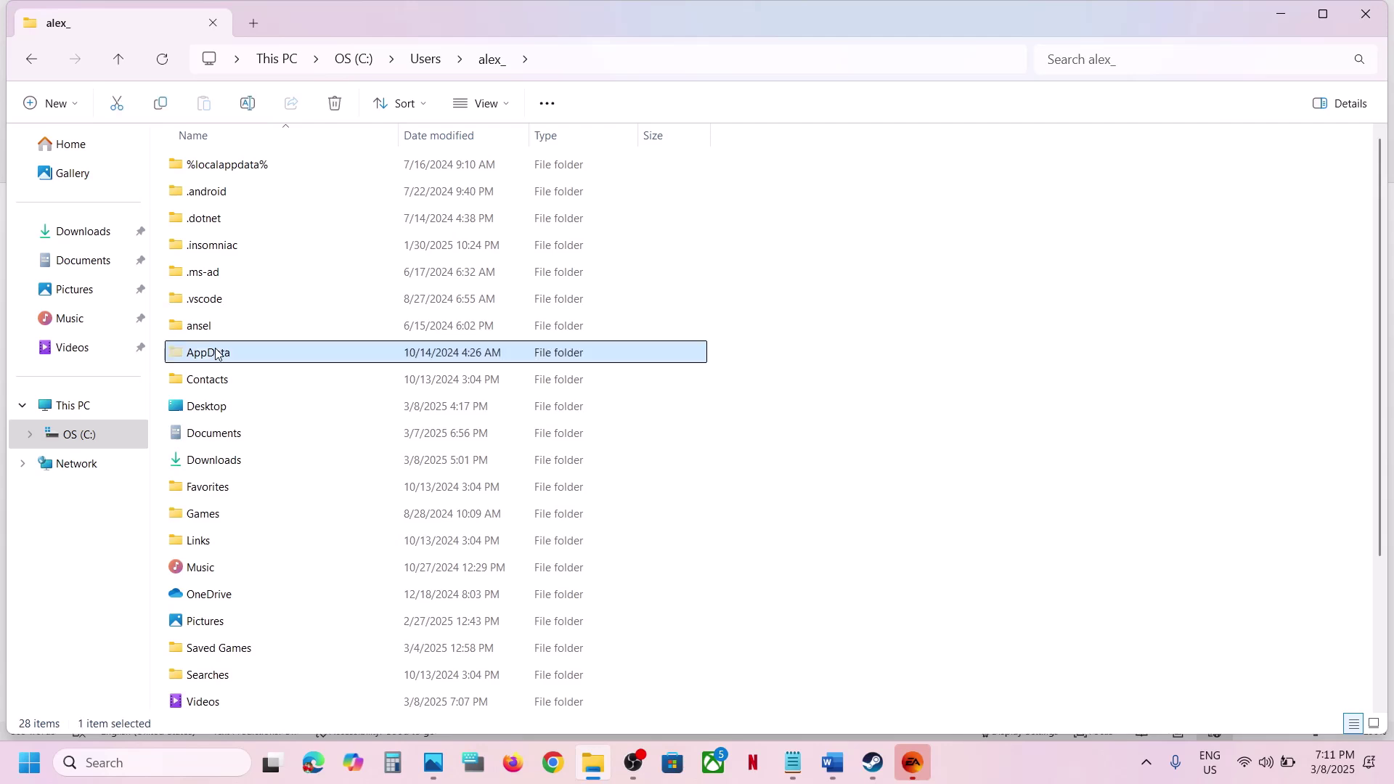
left_click(501, 103)
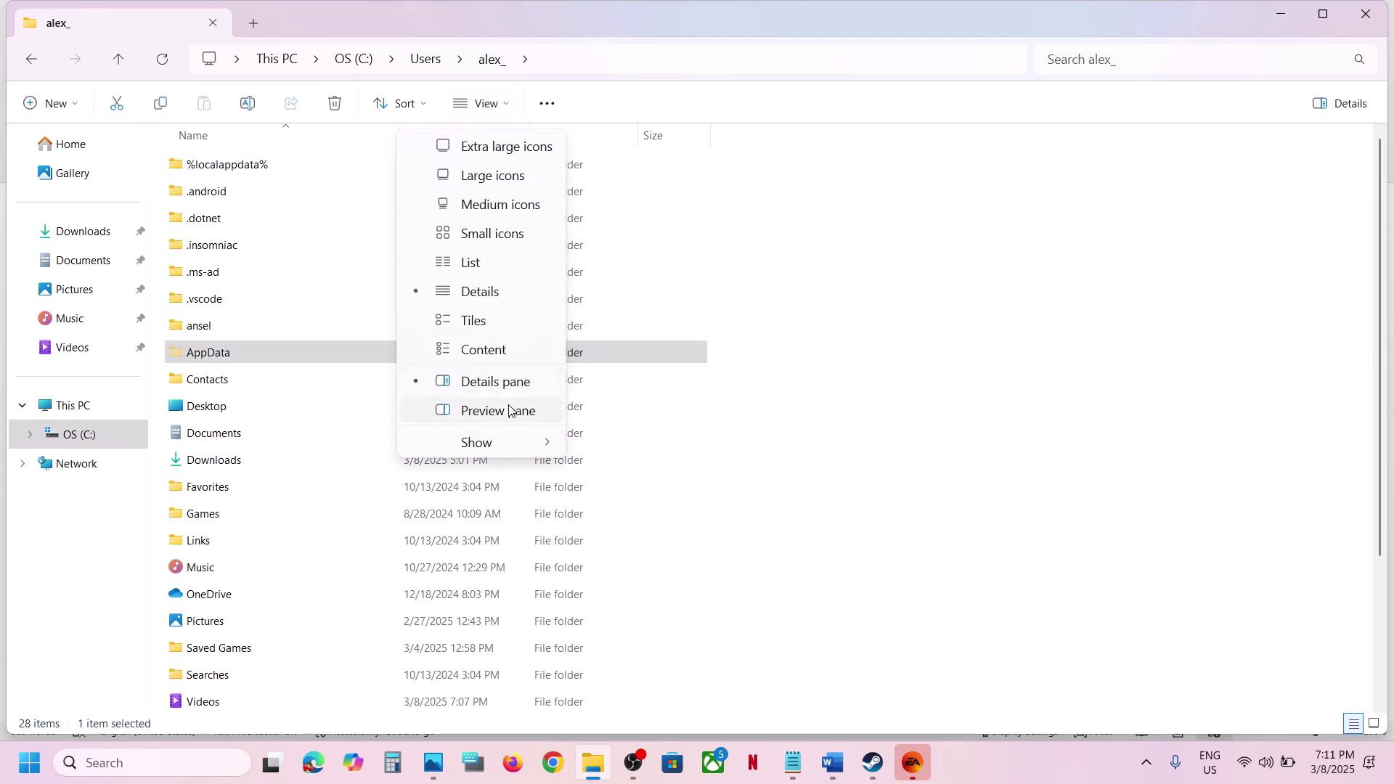
mouse_move(498, 444)
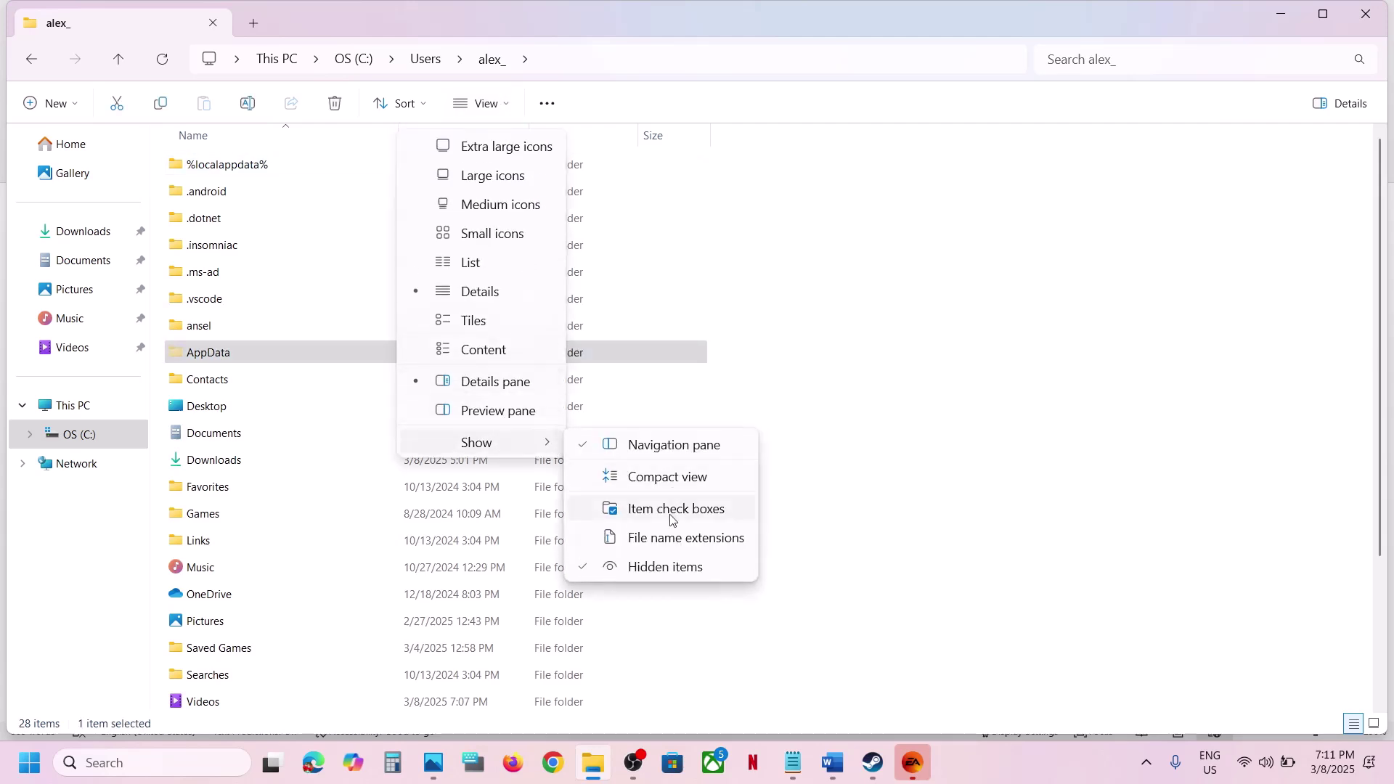
left_click(266, 350)
- Open the SplitFiction folder inside AppData\Local
double_click(266, 350)
double_click(230, 163)
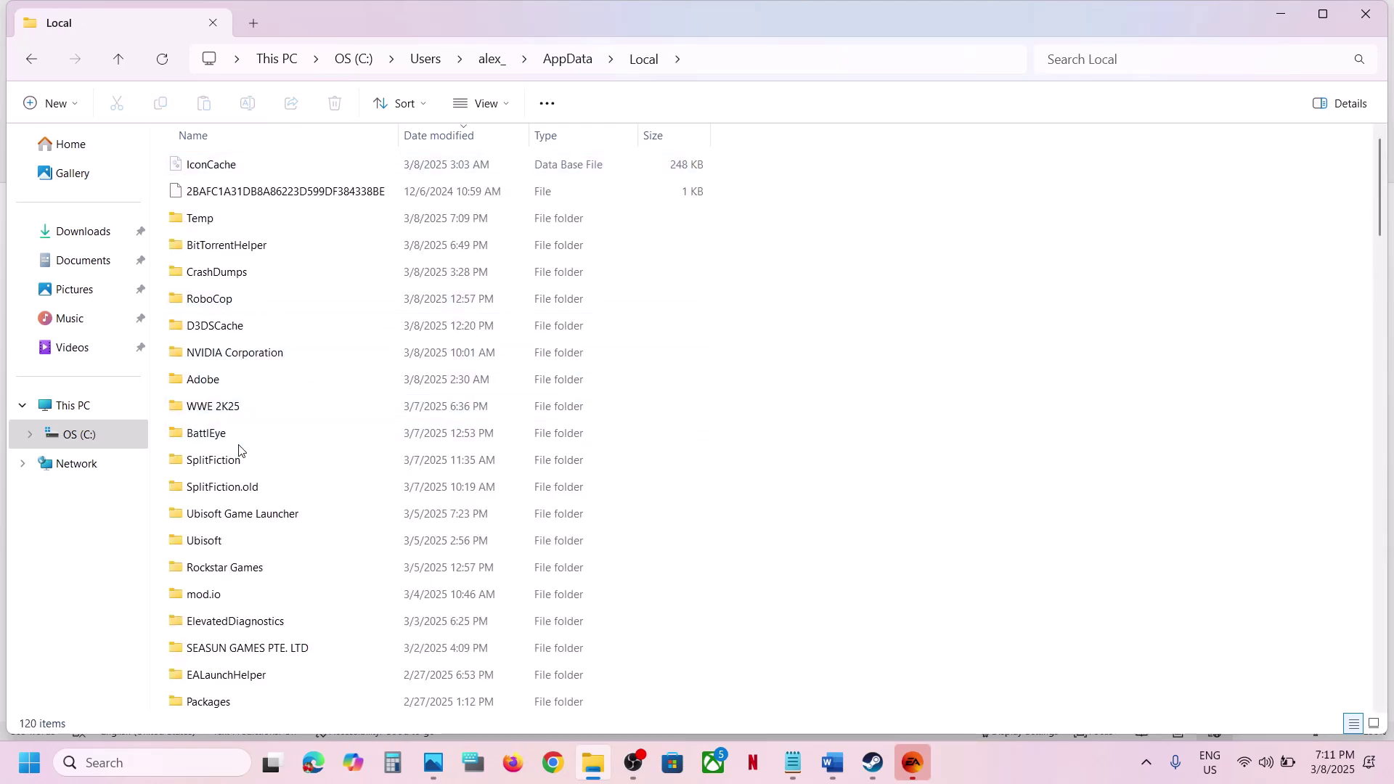
left_click(231, 466)
double_click(232, 468)
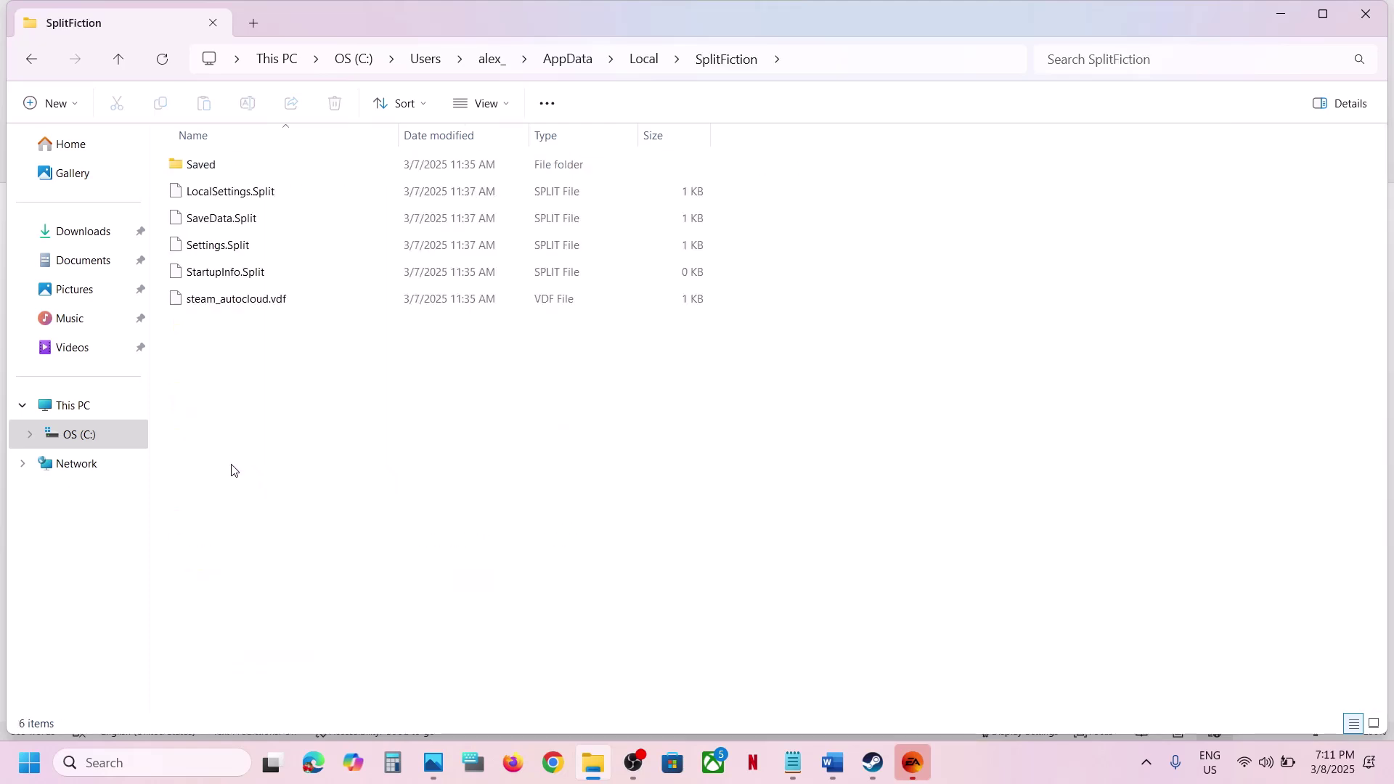
- Back up LocalSettings.Split and Settings.Split by copying them to the desktop, and bring up the file actions for the originals
left_click(243, 255)
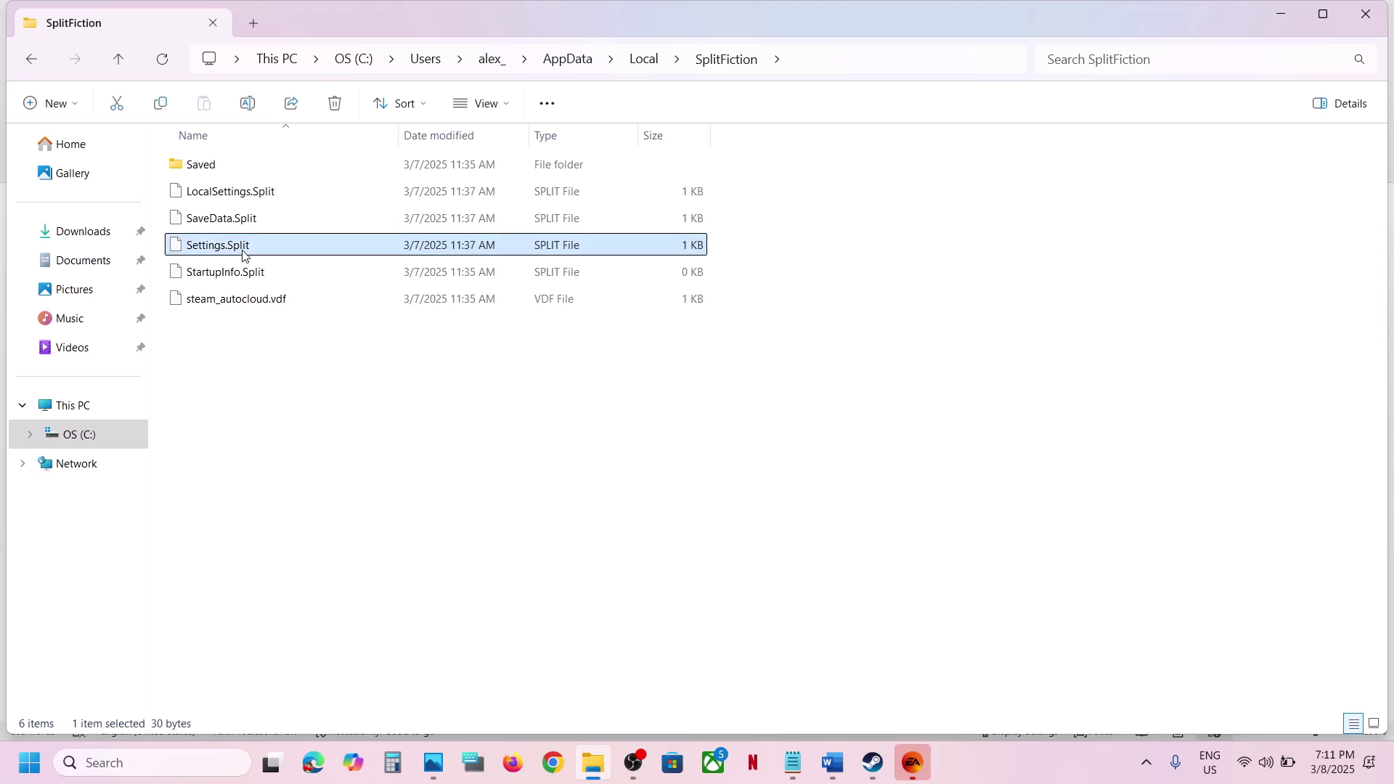
left_click(233, 194, "ctrl")
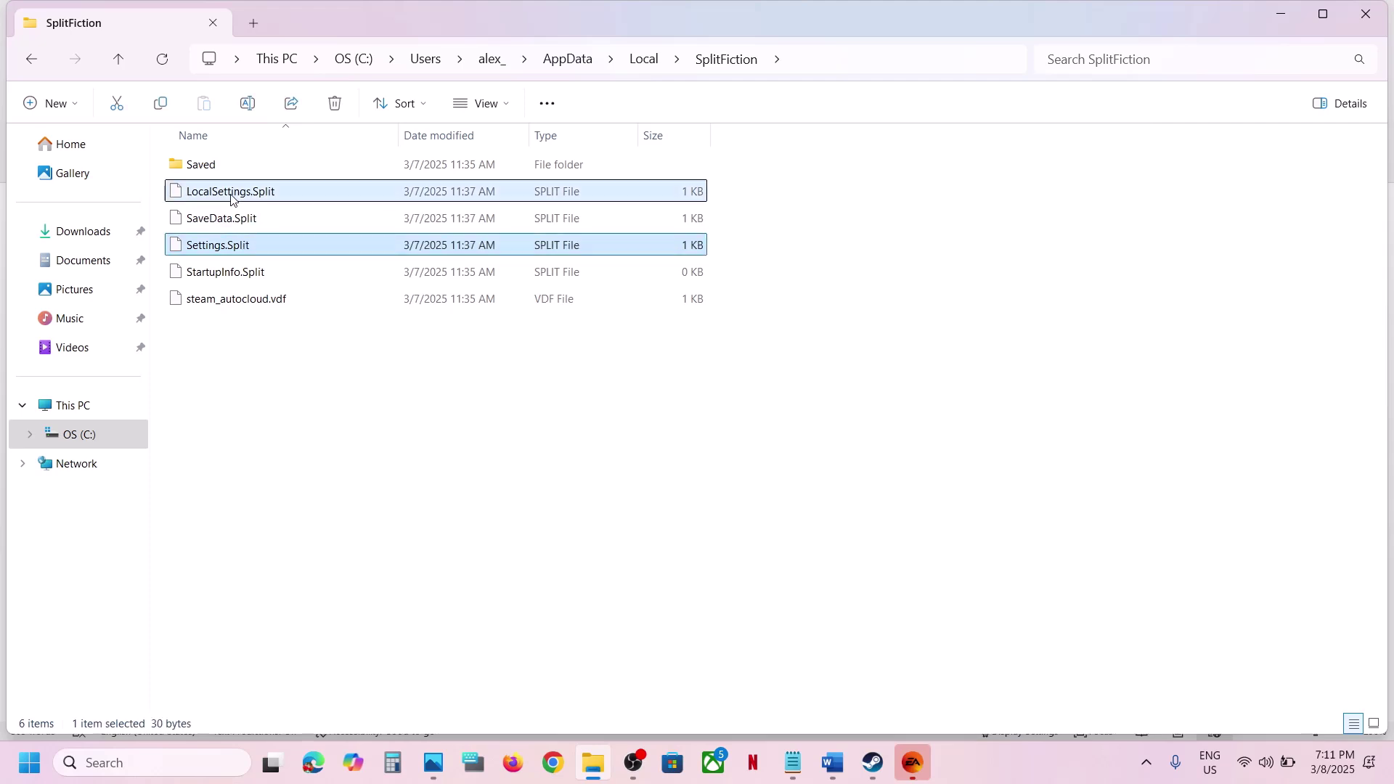
right_click(233, 196)
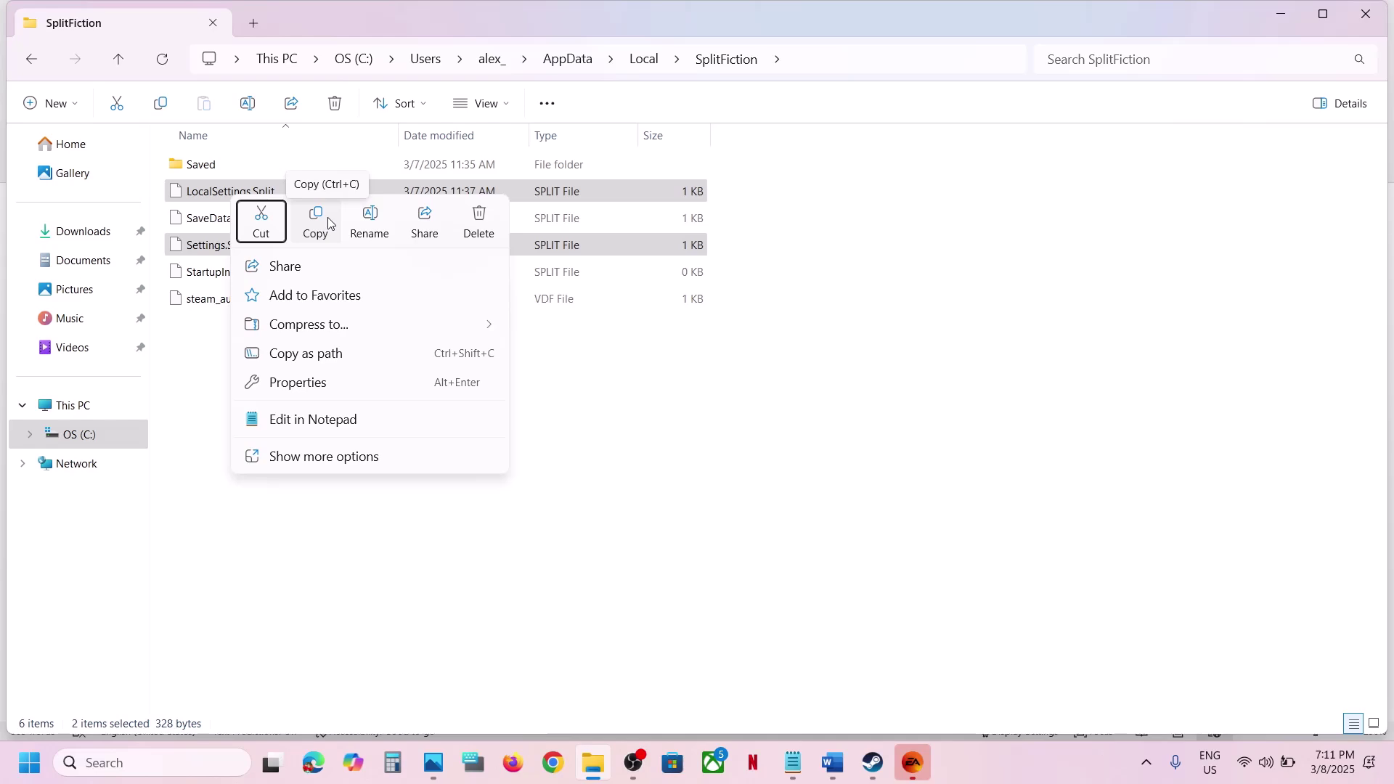
left_click(327, 218)
key("super+d")
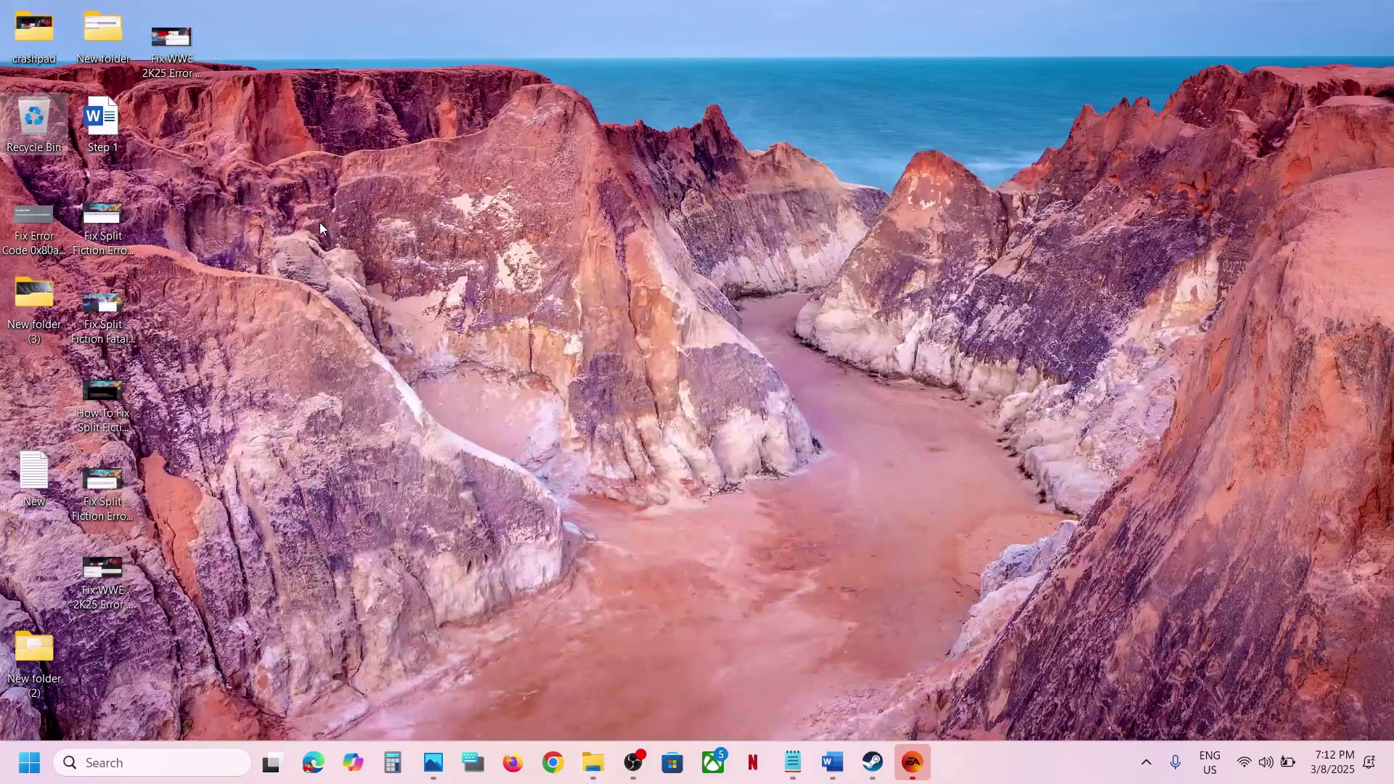
key("ctrl+v")
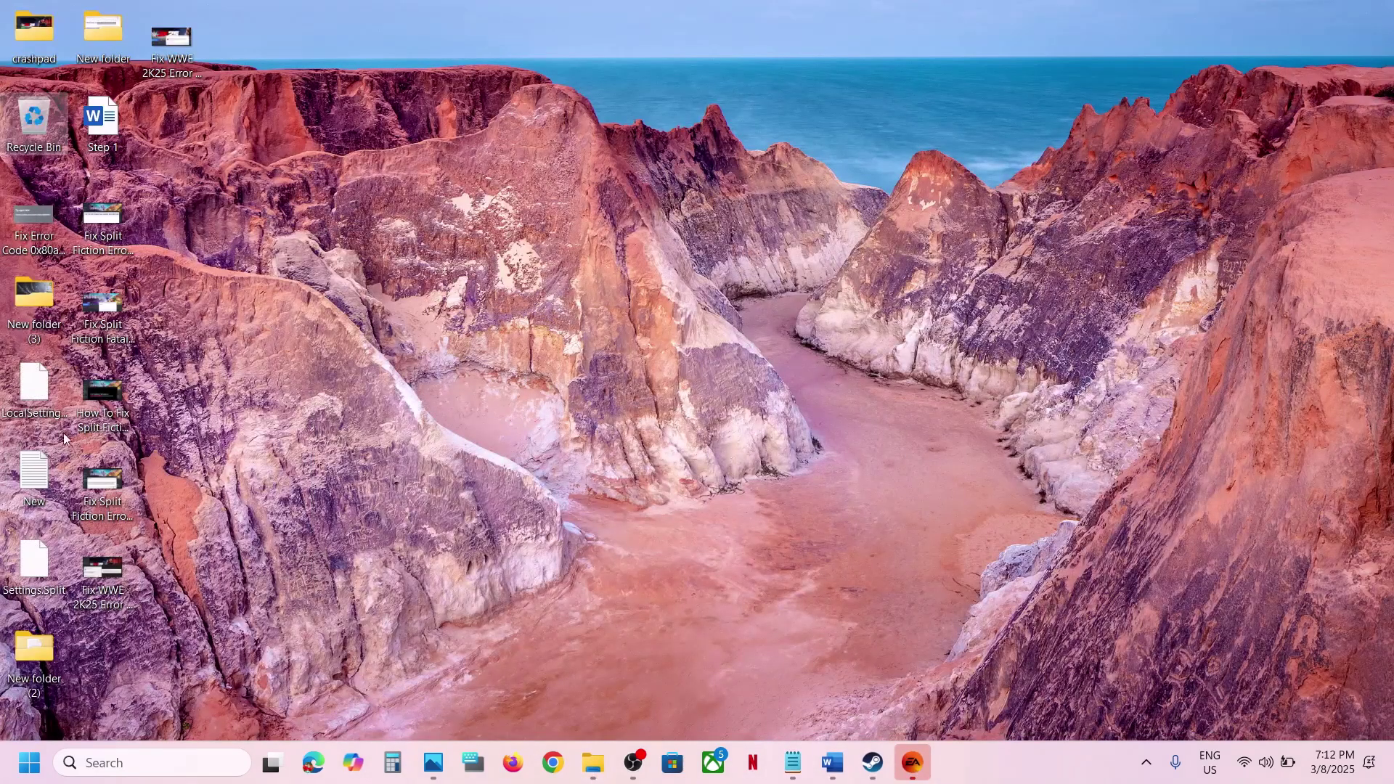
key("super+d")
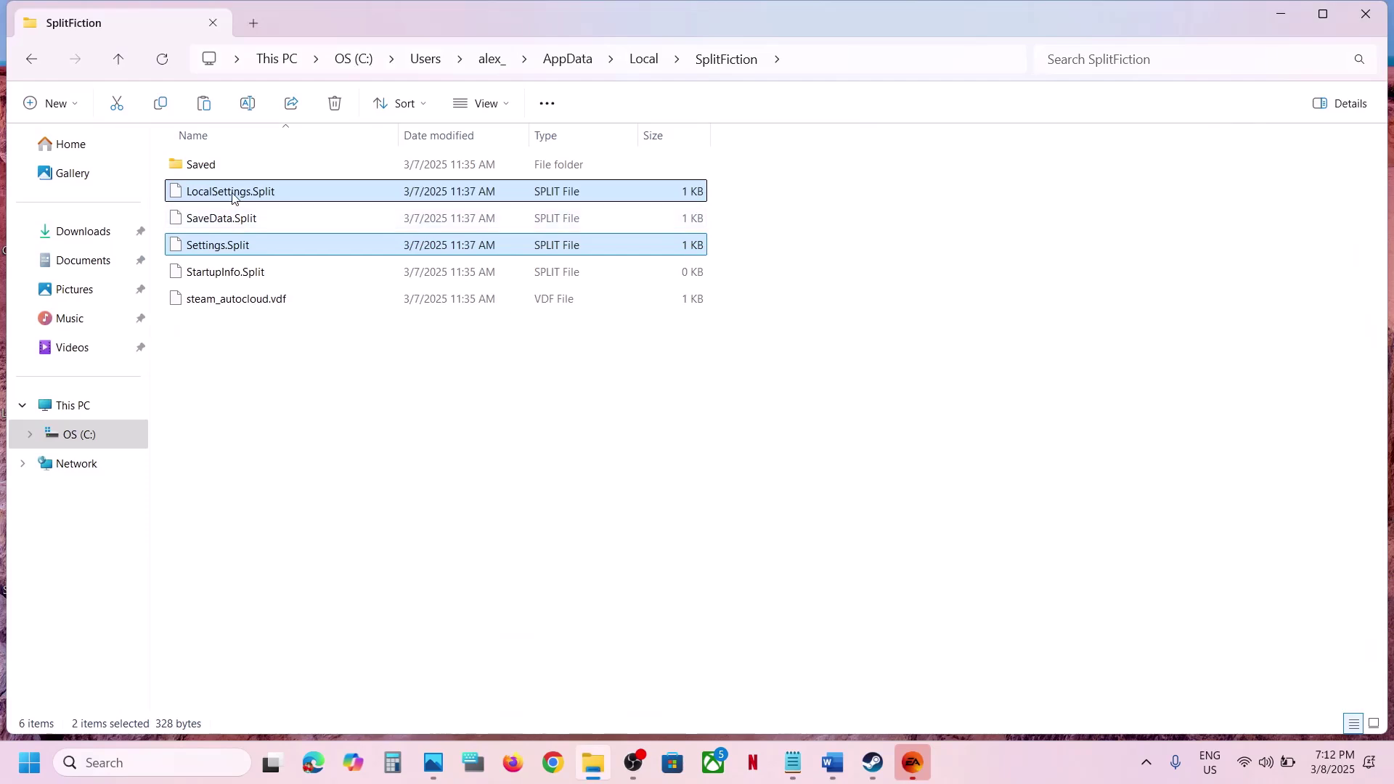
right_click(232, 193)
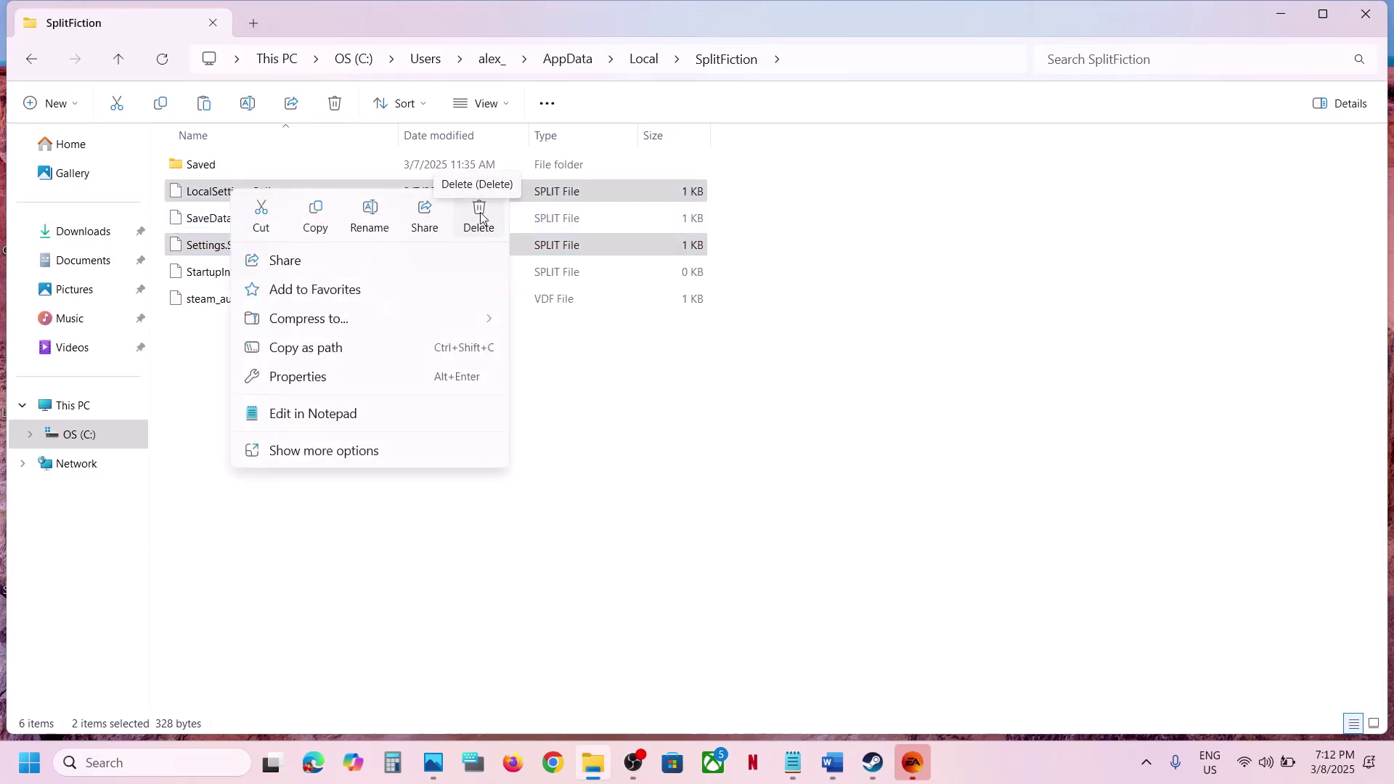
- Switch to the Word document and read Step 7's instruction to back up the save game files before renaming or deleting them
left_click(832, 762)
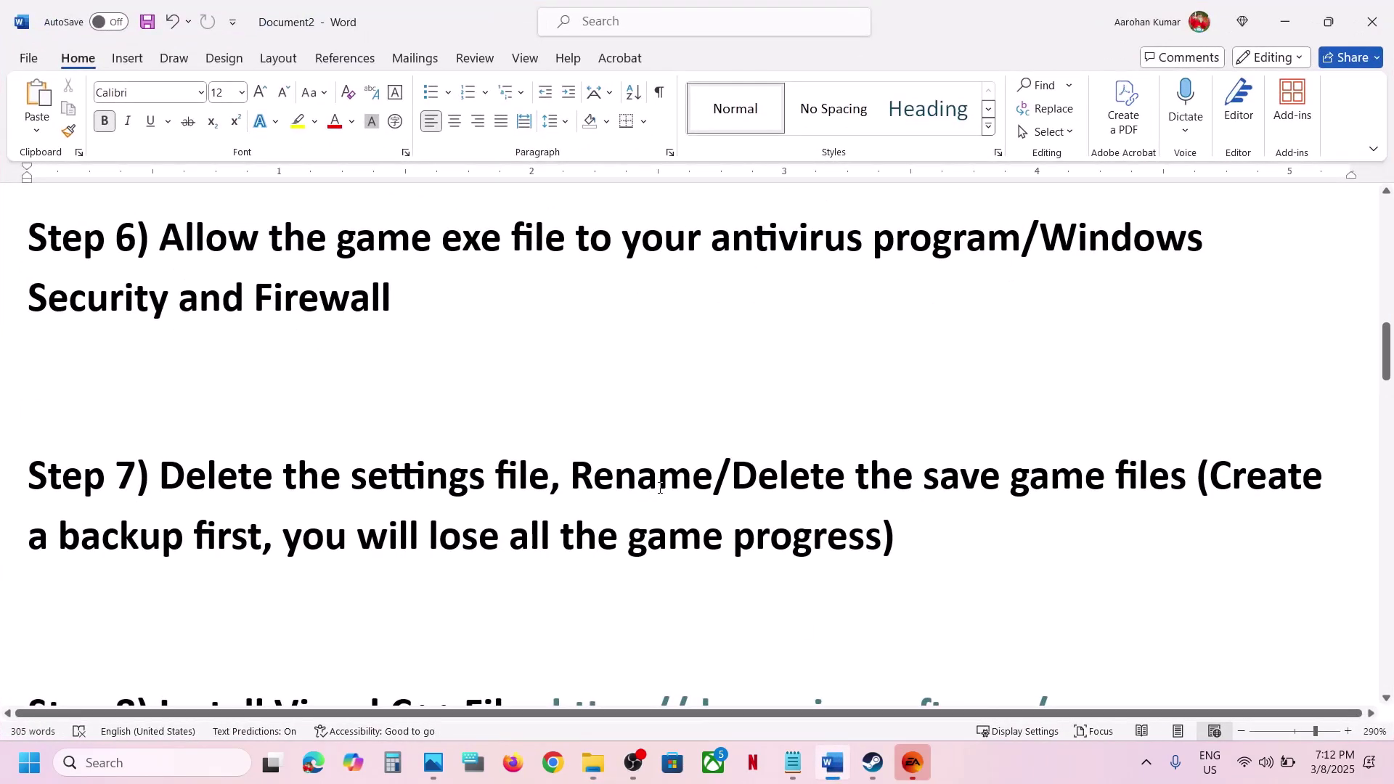
left_click_drag(583, 470, 883, 553)
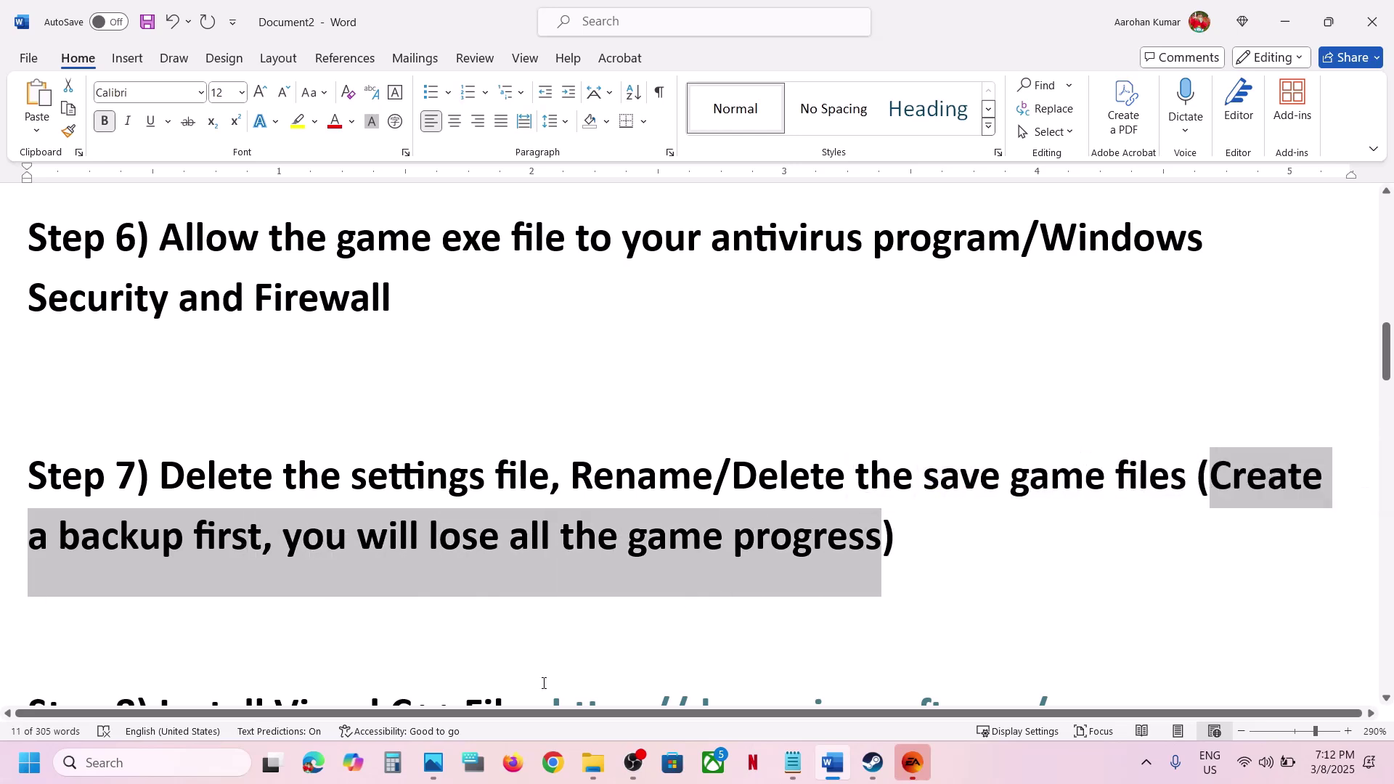
- Switch to File Explorer, go up to AppData\Local, and rename the SplitFiction folder as SplitFiction.old1
left_click(595, 762)
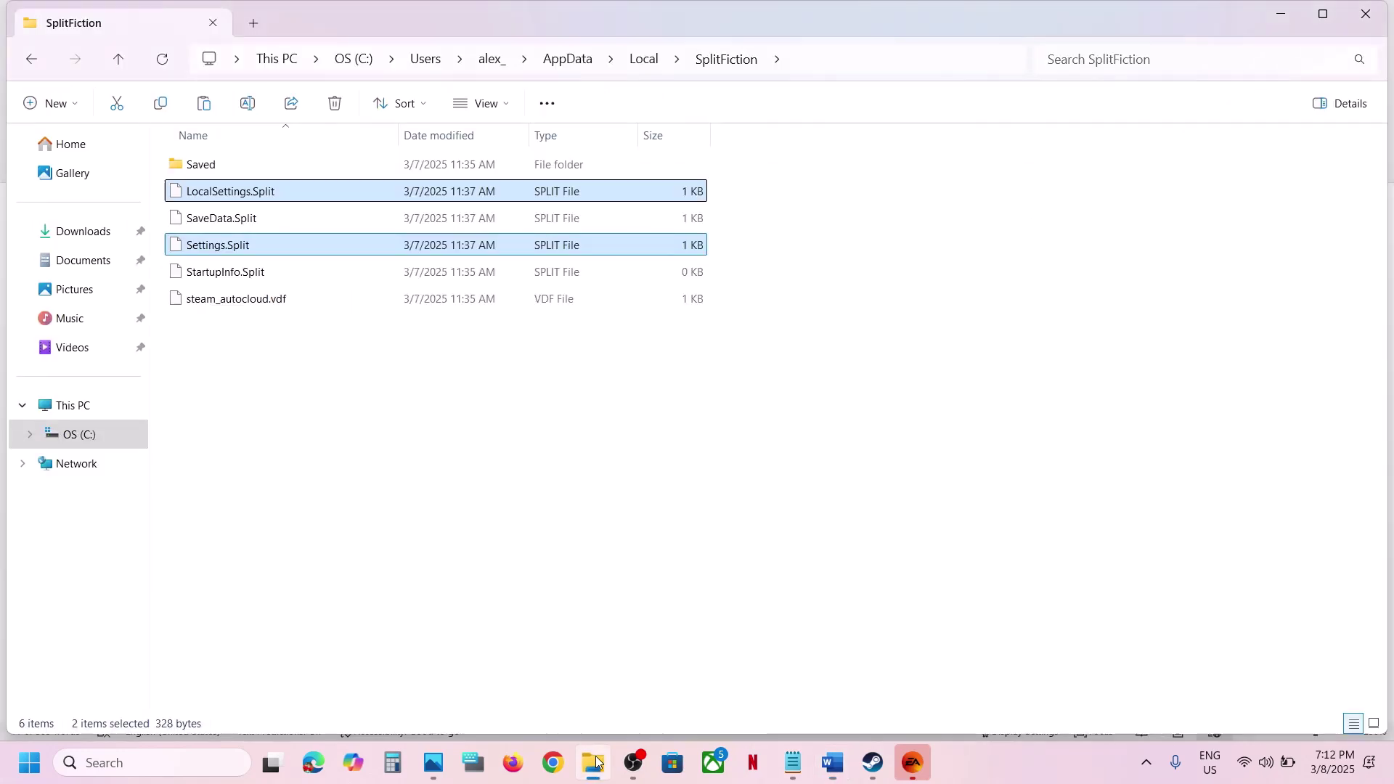
left_click(119, 61)
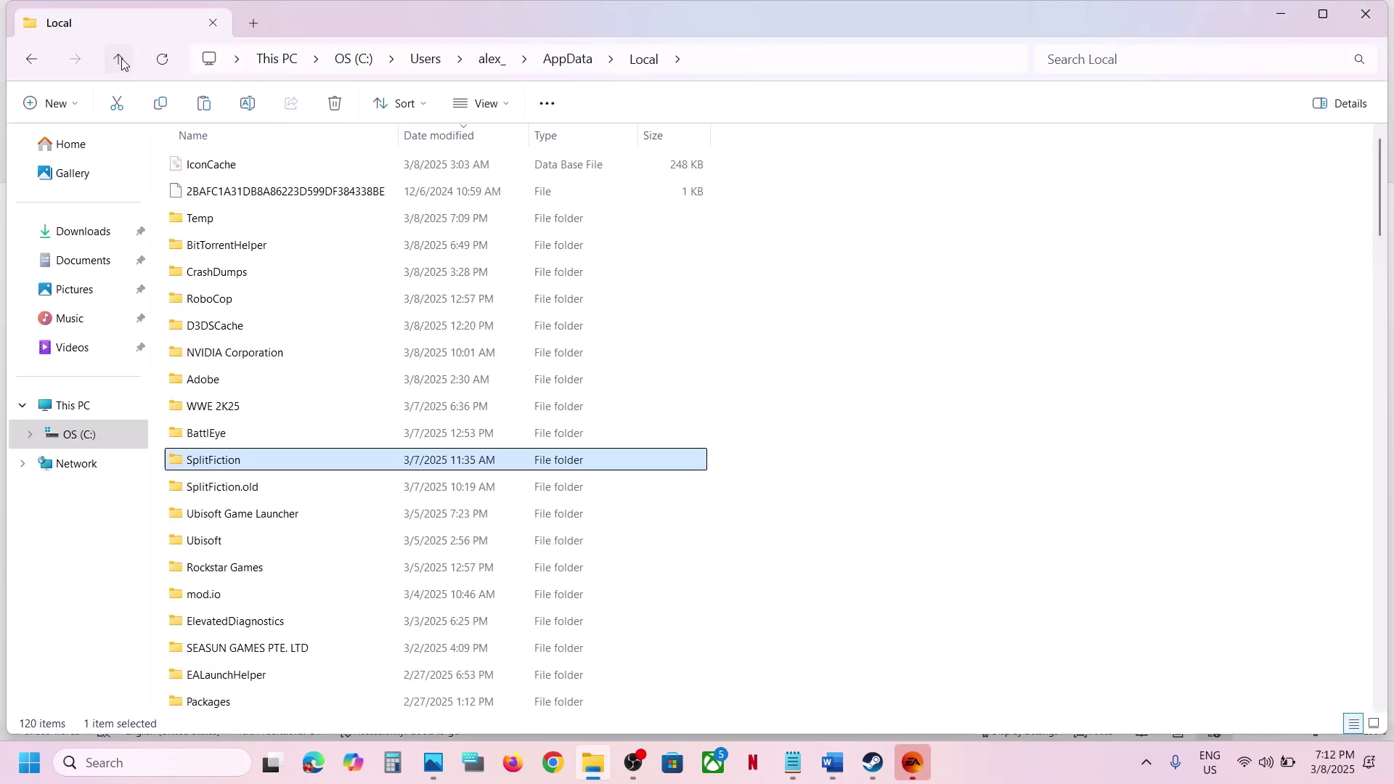
right_click(235, 465)
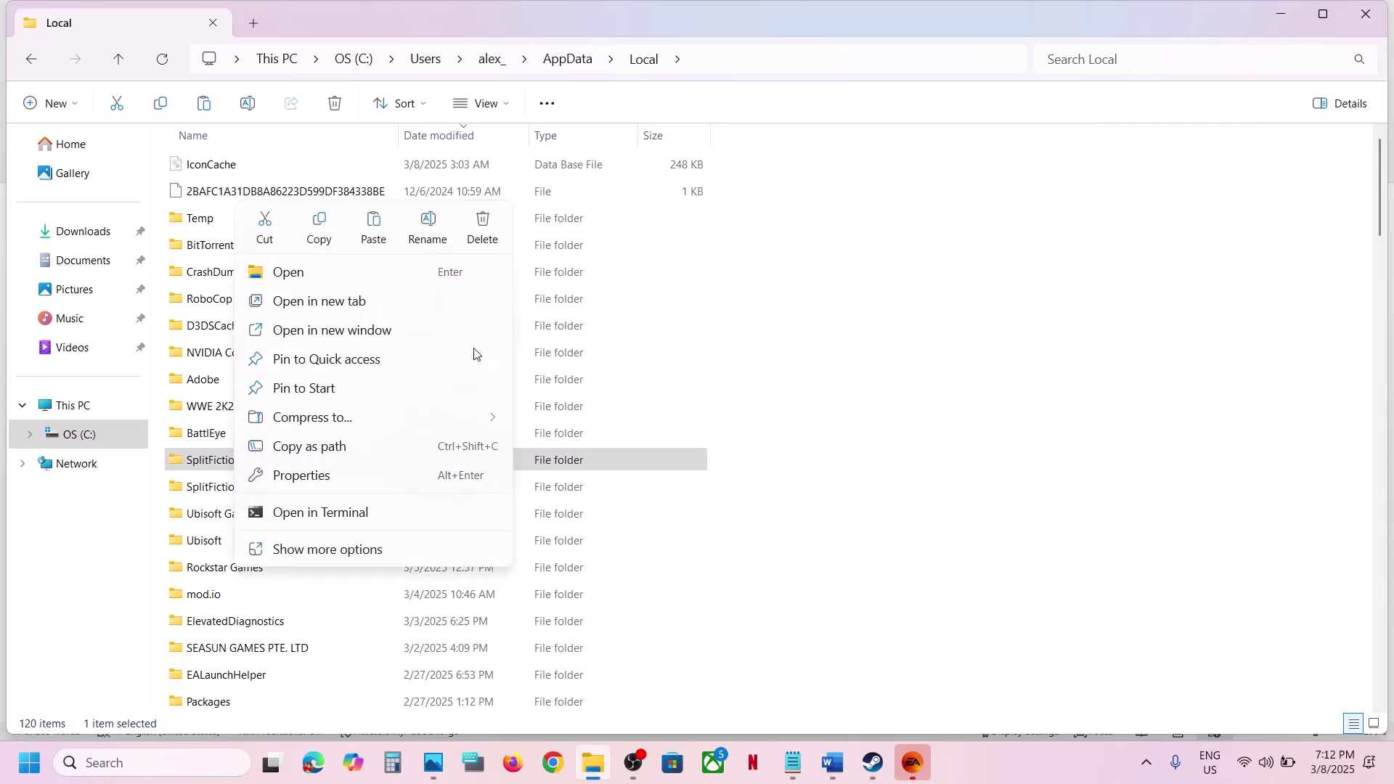
left_click(428, 227)
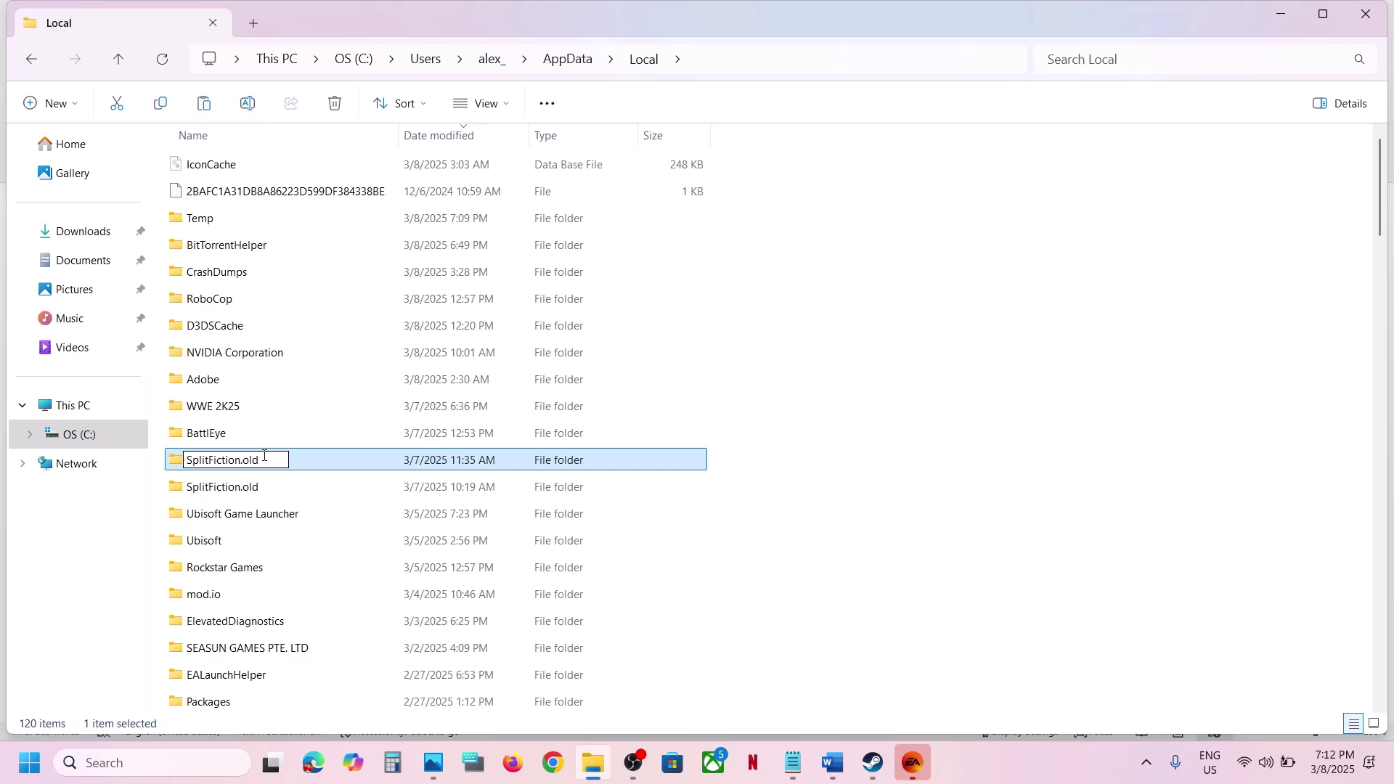
left_click(804, 599)
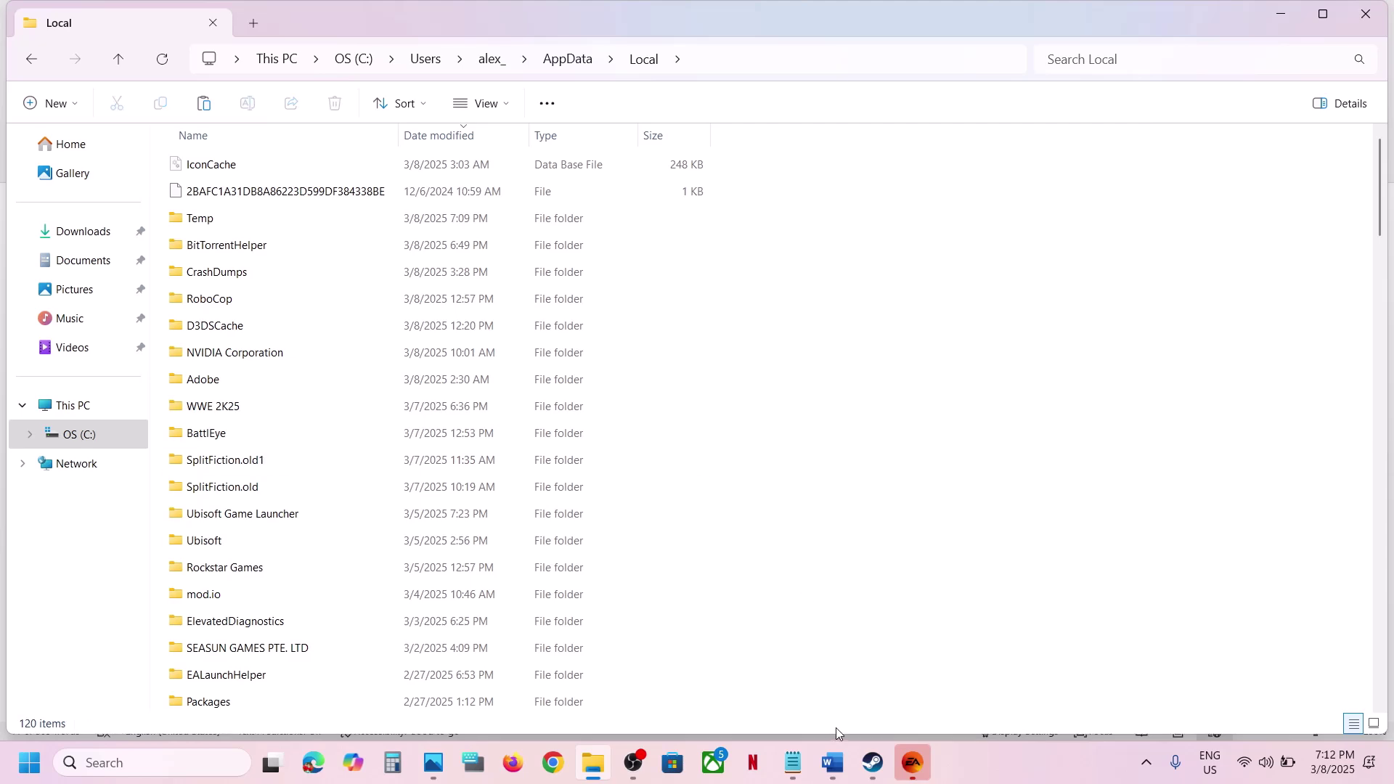
- Copy the Visual C++ Files link from Step 8 of the Word document and open it in Chrome
left_click(875, 761)
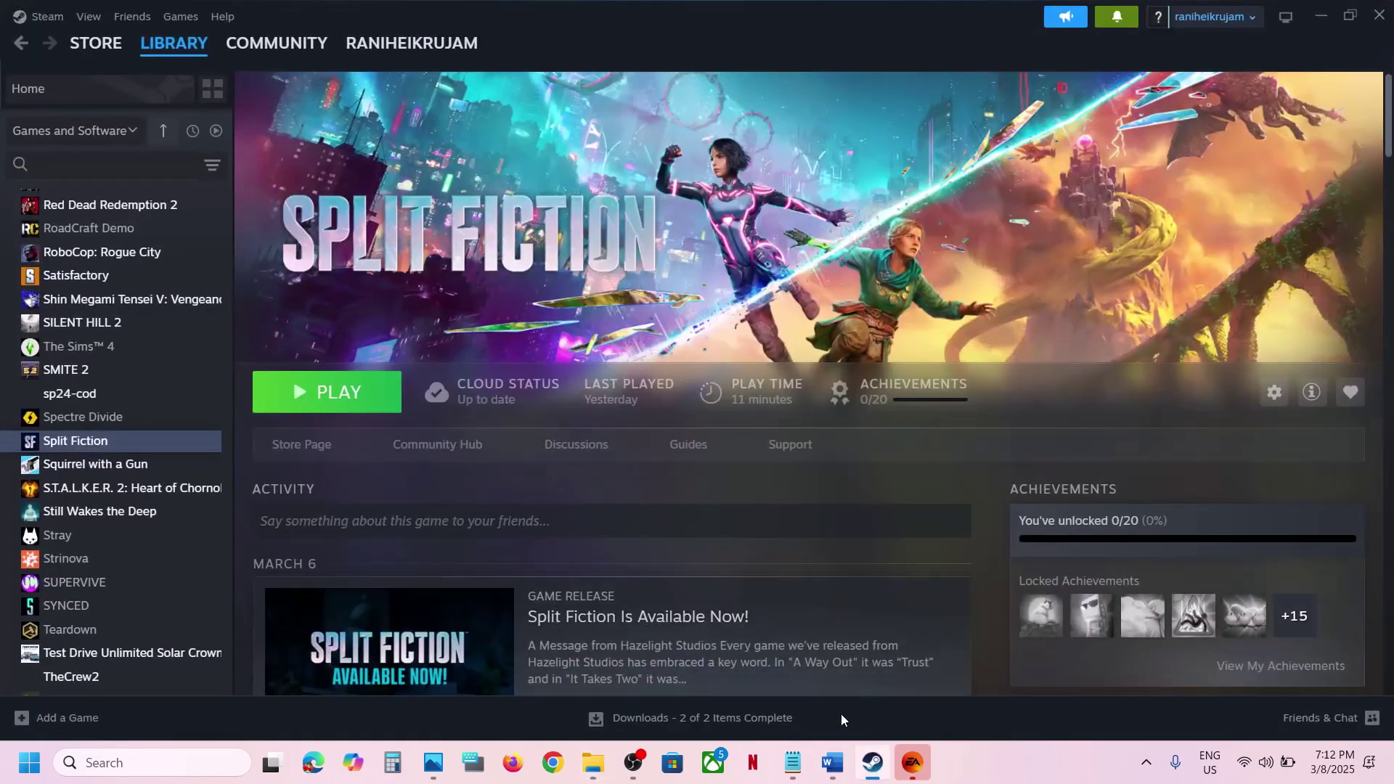
left_click(832, 763)
scroll(613, 521, "down", 3)
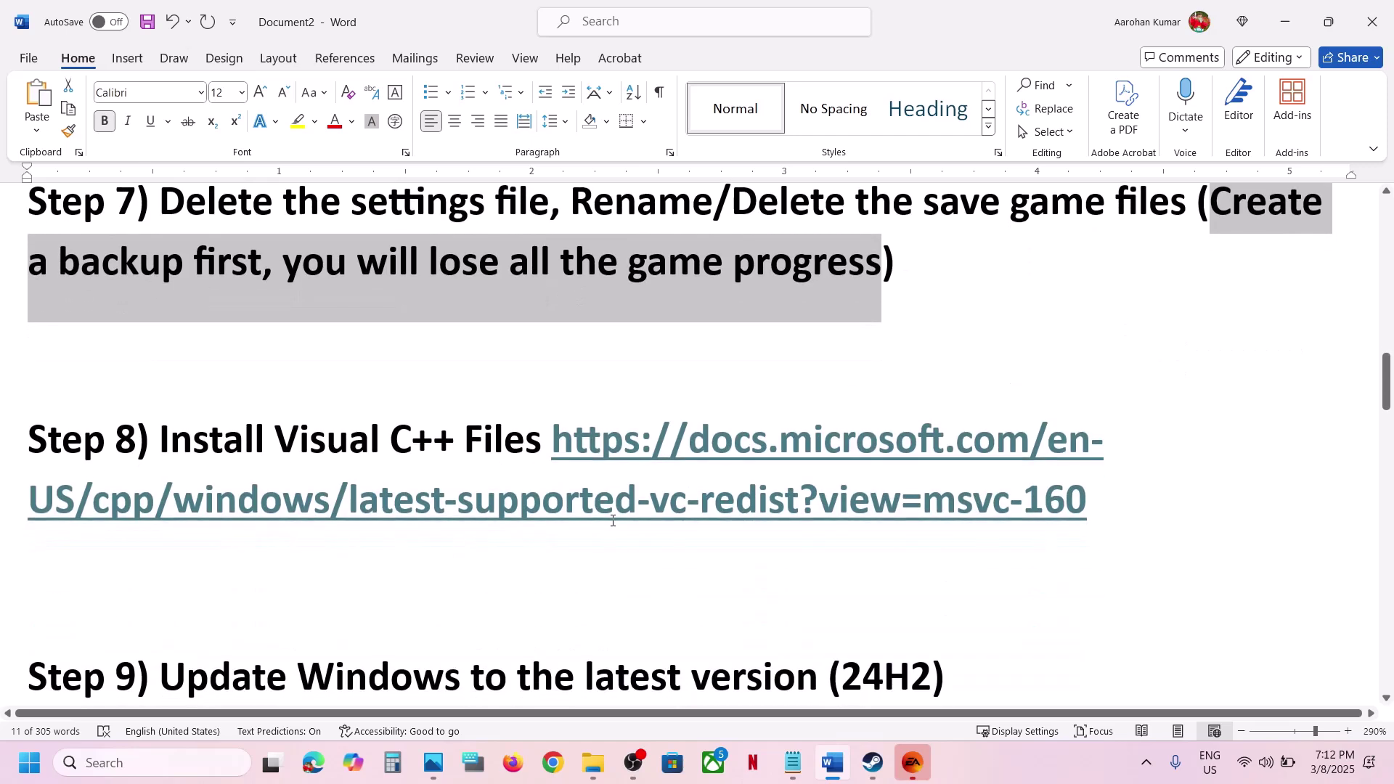
left_click_drag(1108, 503, 555, 446)
key("ctrl+c")
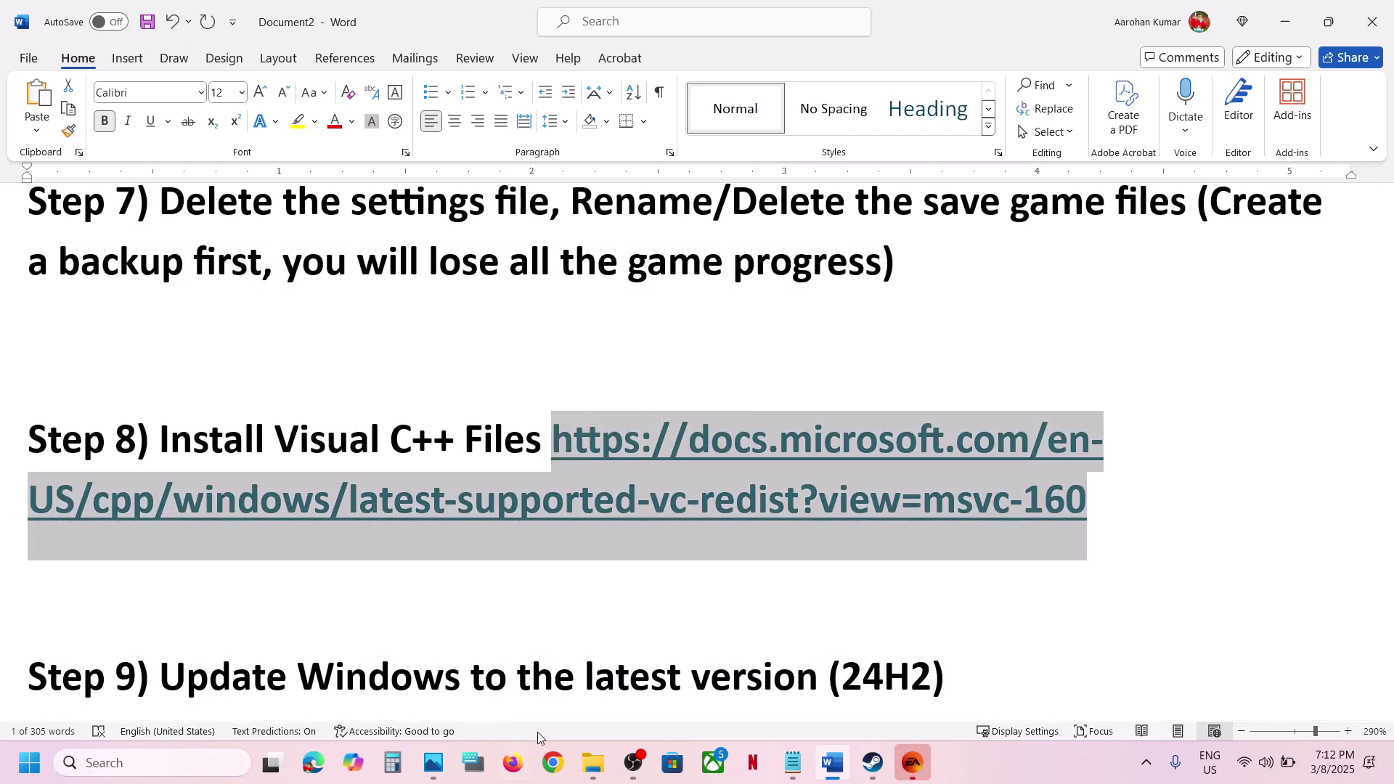
left_click(552, 763)
key("ctrl+v")
key("Return")
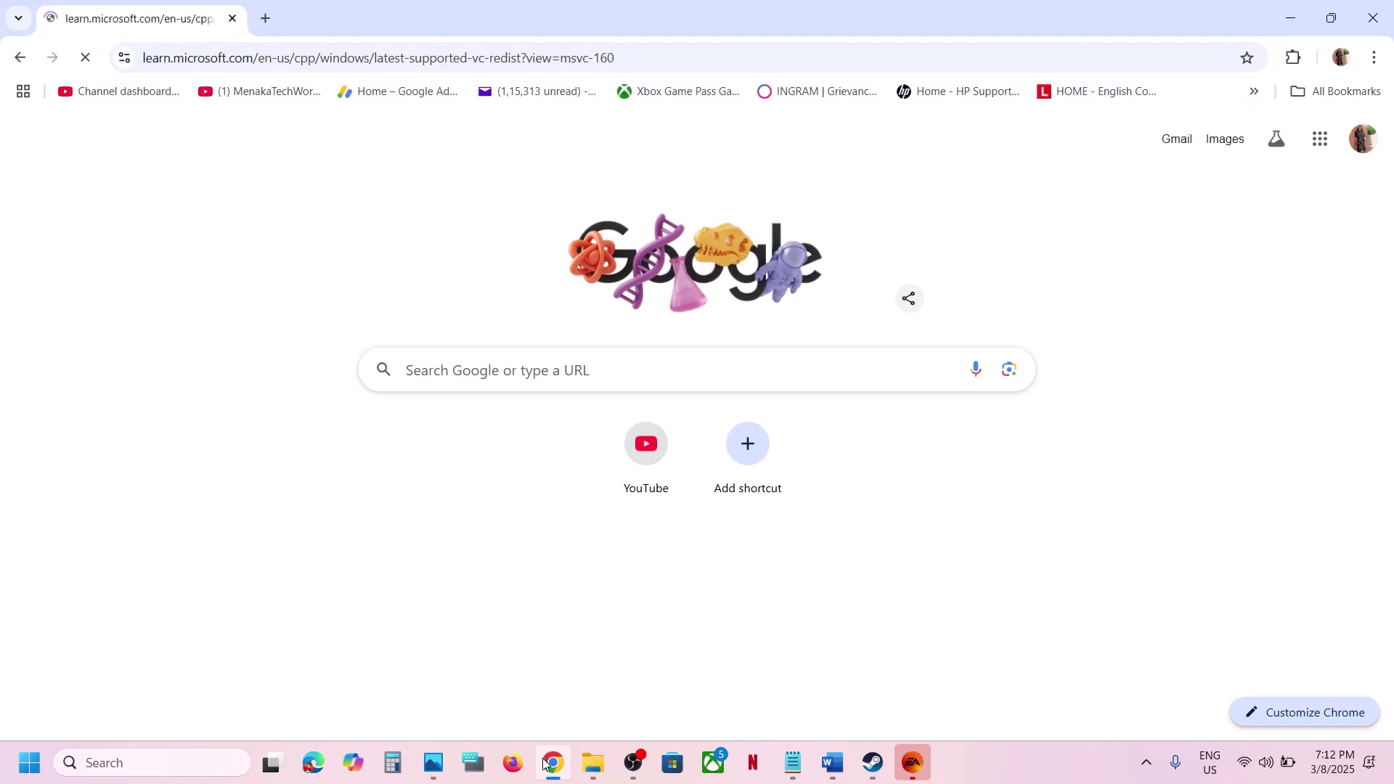
- Download the X86 and X64 redistributable installers for Visual Studio 2015, 2017, 2019, and 2022
scroll(648, 650, "down", 8)
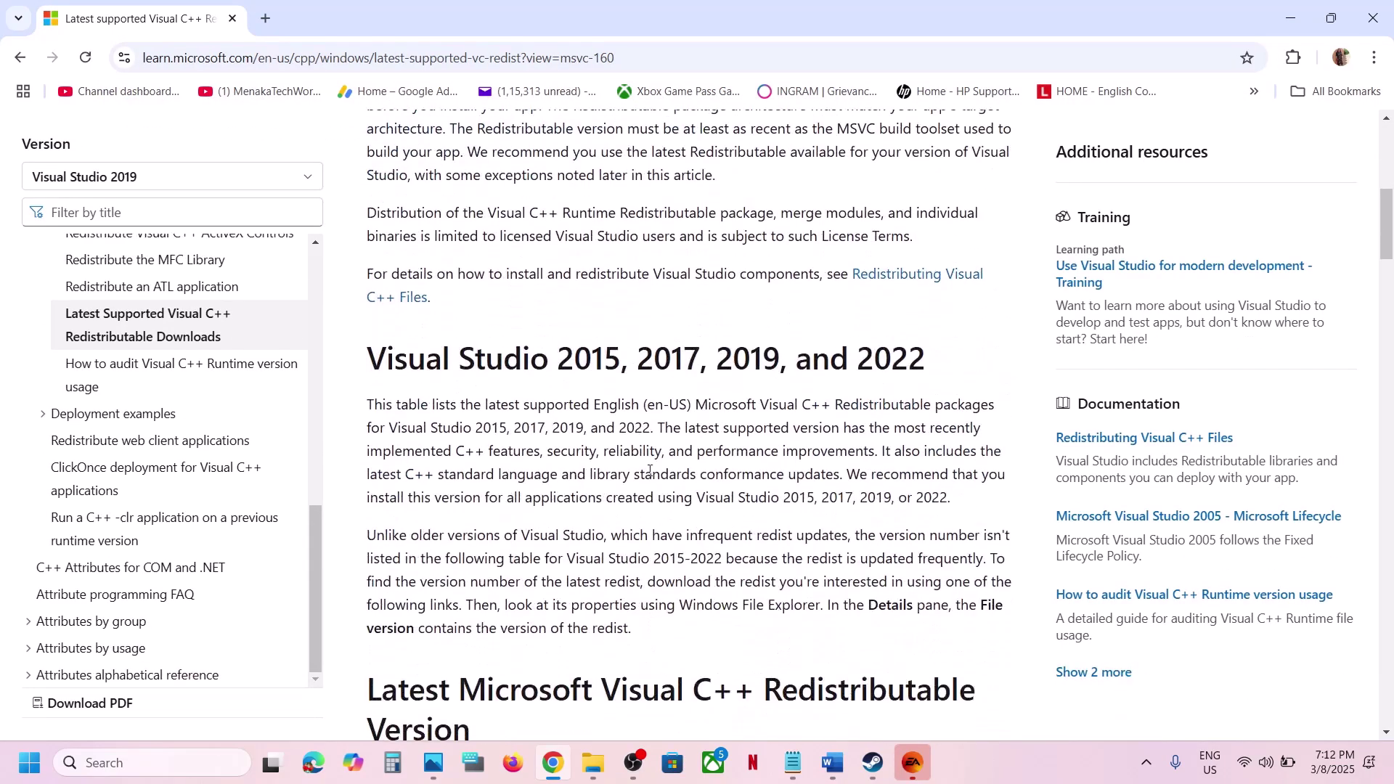
left_click_drag(479, 358, 907, 296)
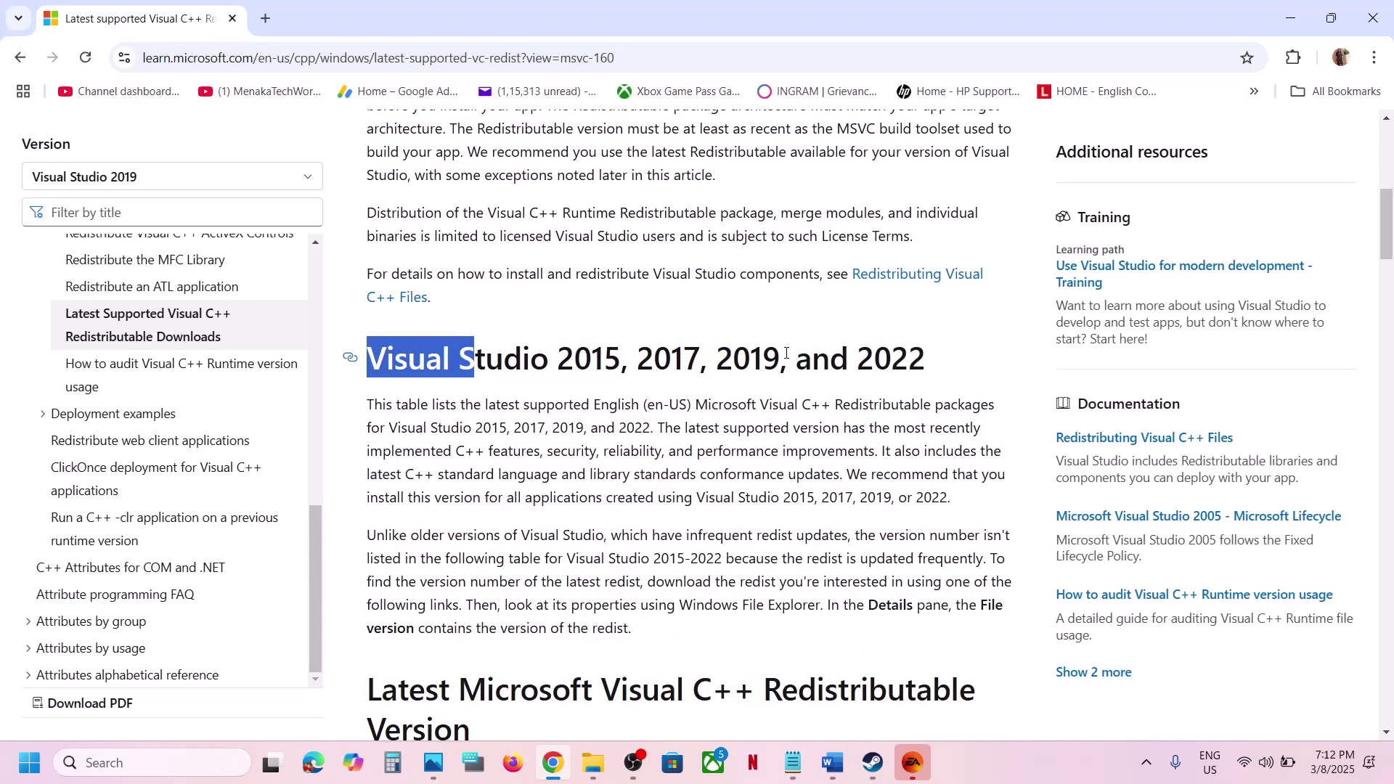
scroll(785, 353, "down", 9)
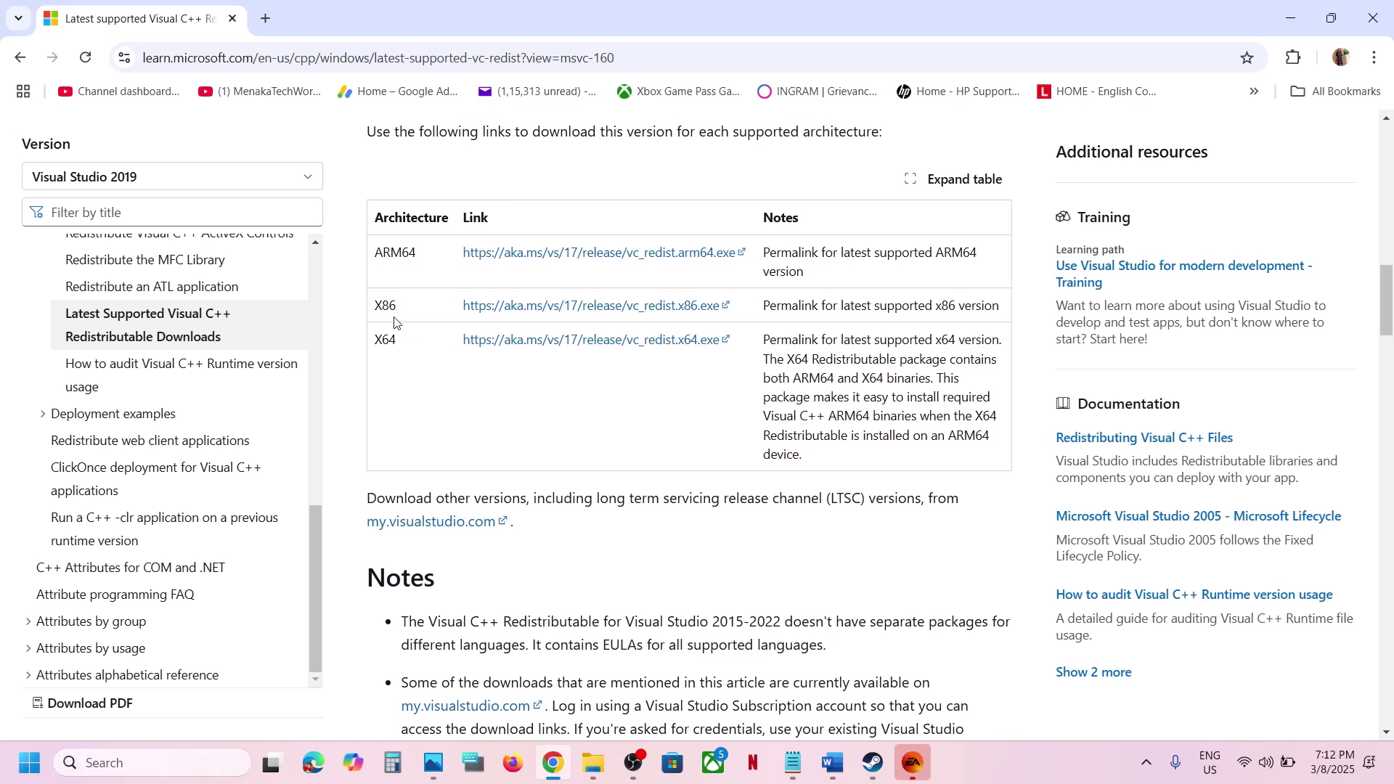
left_click(508, 307)
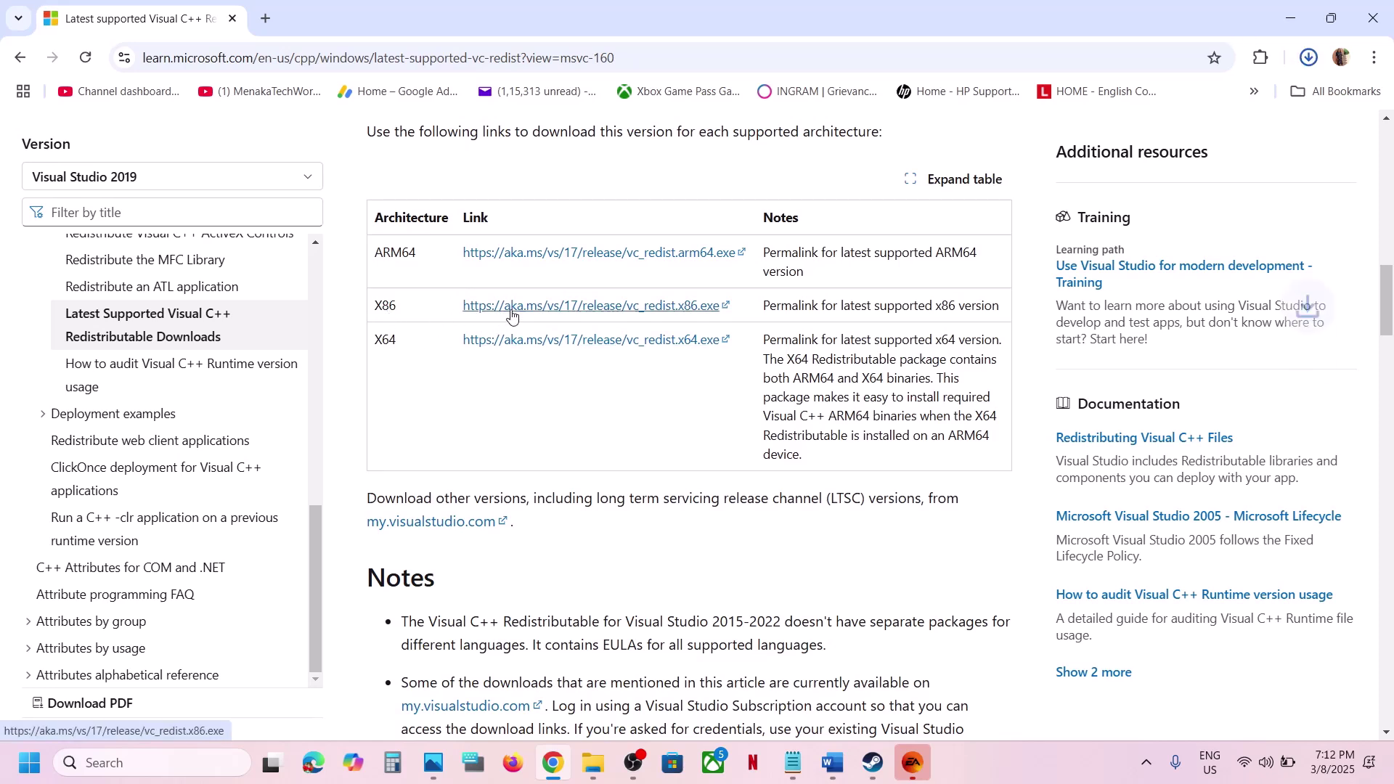
left_click(540, 348)
- Run the downloaded VC_redist.x64 installer and repair the Visual C++ 2015-2022 Redistributable (x64)
left_click(1311, 59)
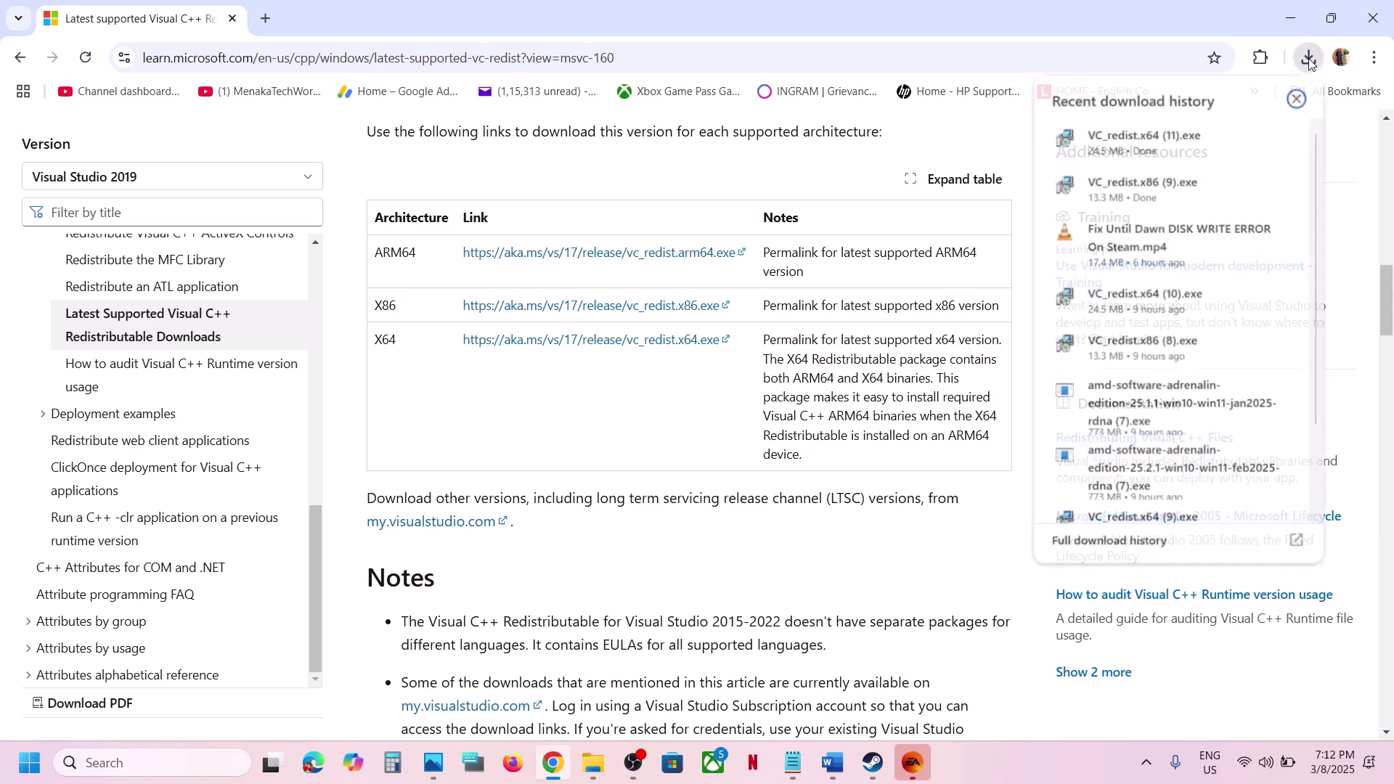
left_click(1153, 148)
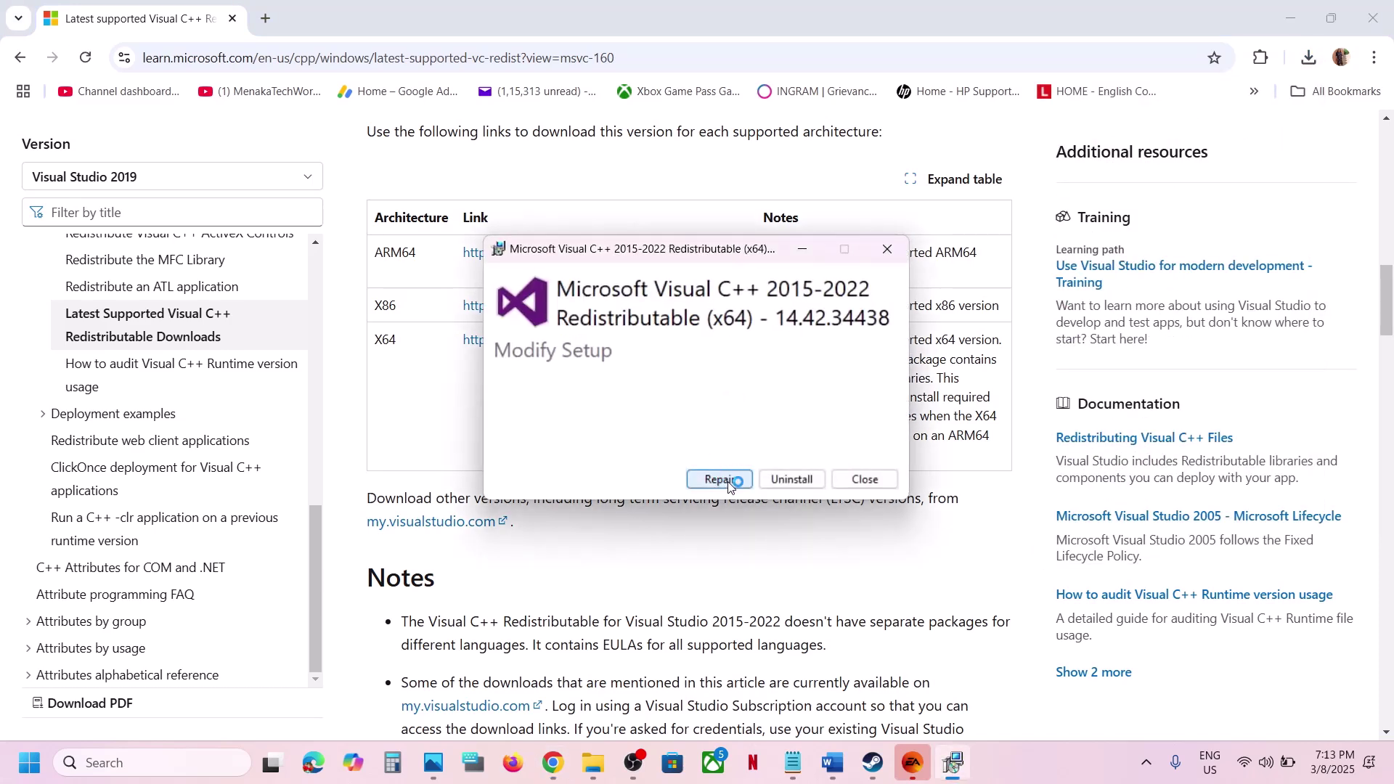
left_click(721, 481)
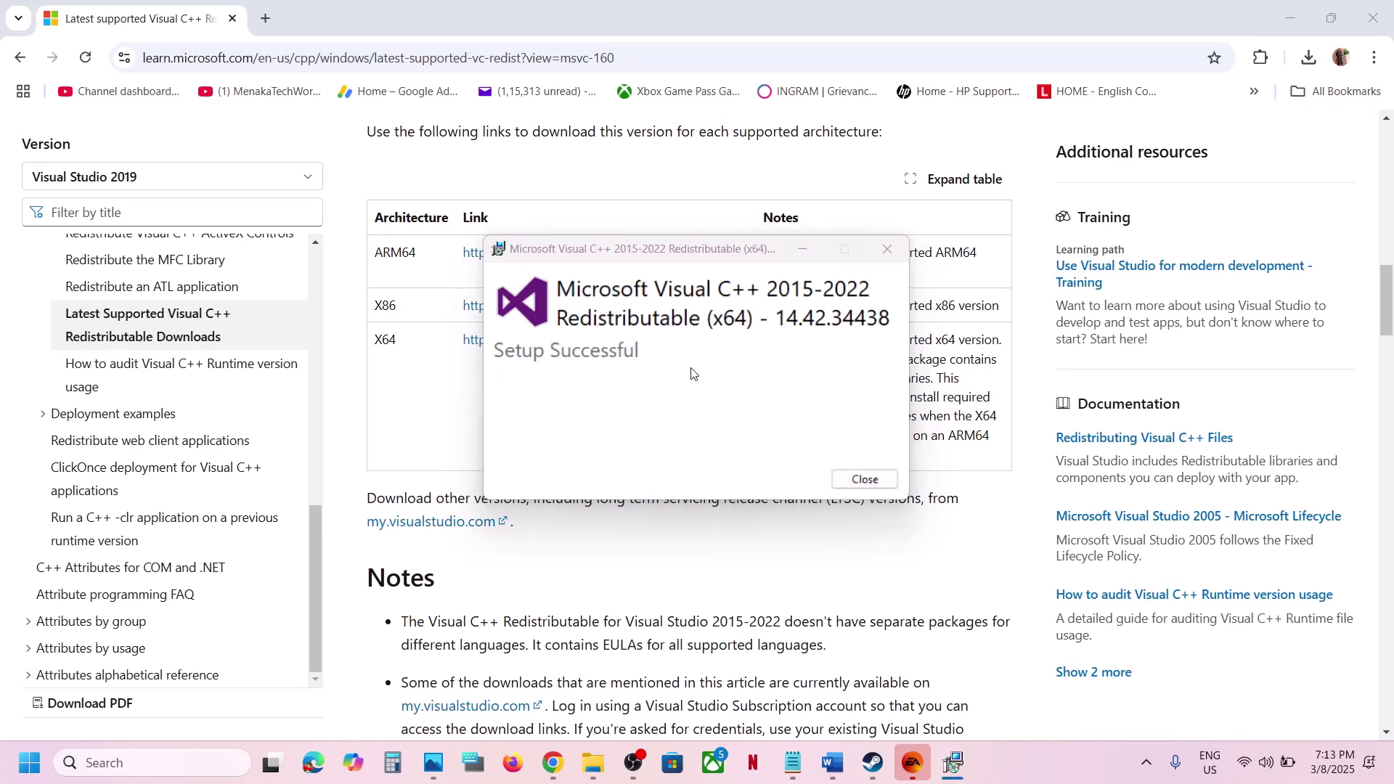
- Run the downloaded VC_redist.x86 installer and repair the Visual C++ 2015-2022 Redistributable (x86)
left_click(1308, 61)
left_click(1147, 210)
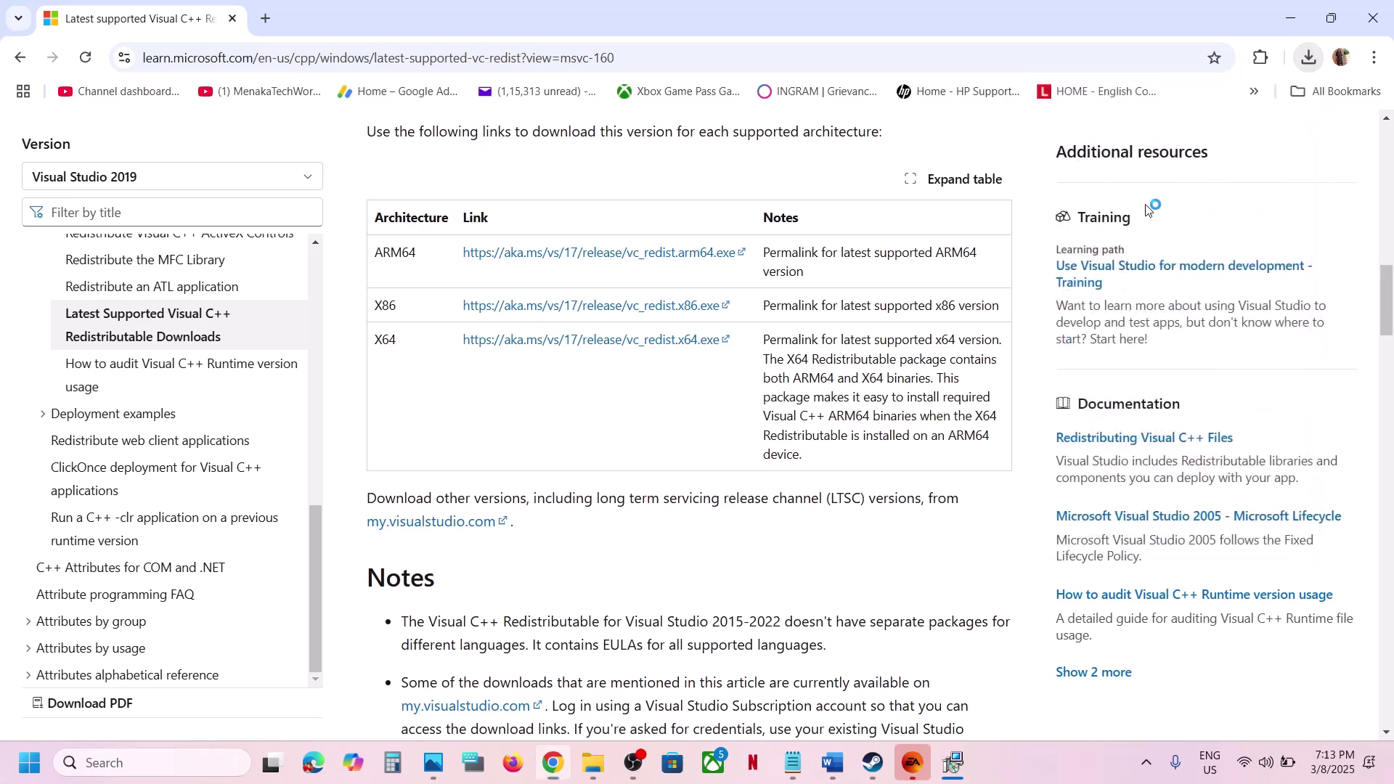
left_click(719, 480)
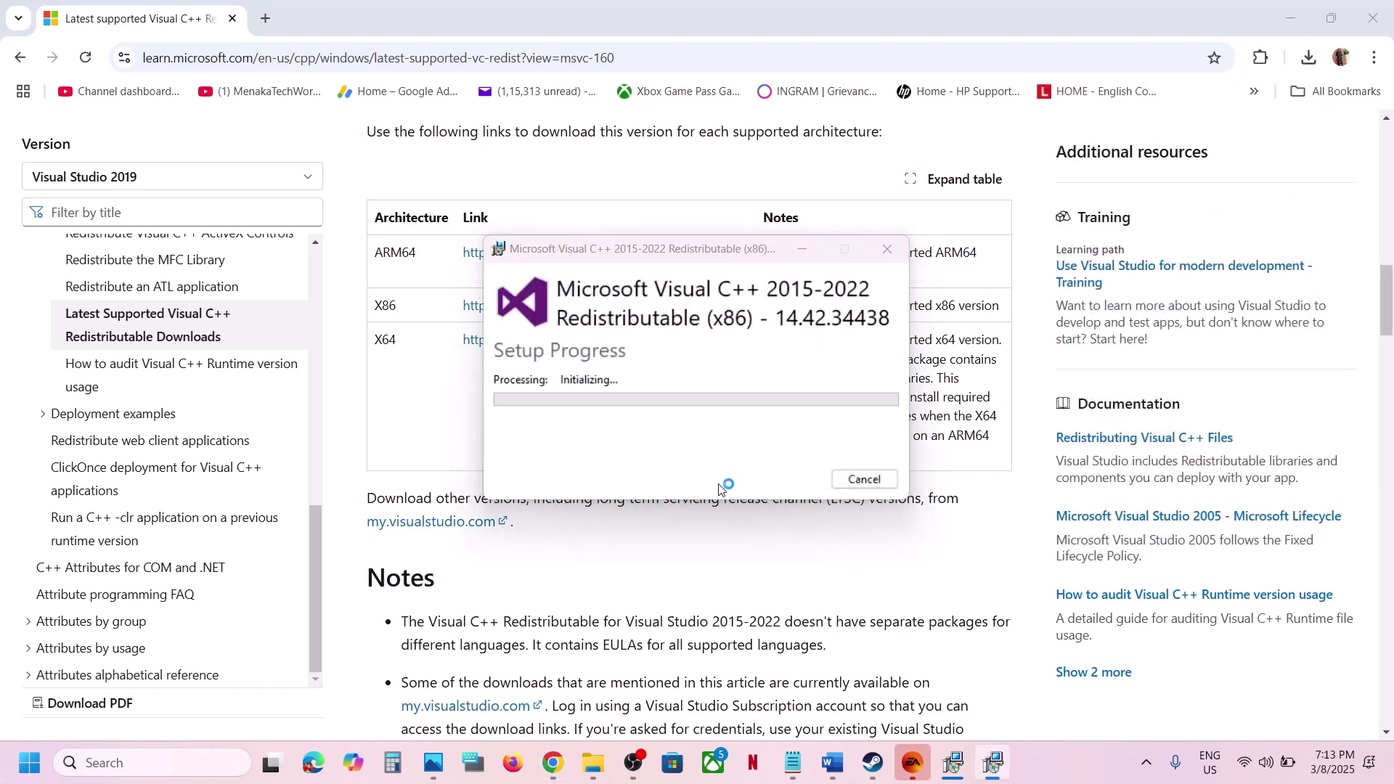
- Place the x64 setup window beside the x86 one and close both Visual C++ setup windows
left_click(956, 772)
left_click_drag(667, 250, 1097, 244)
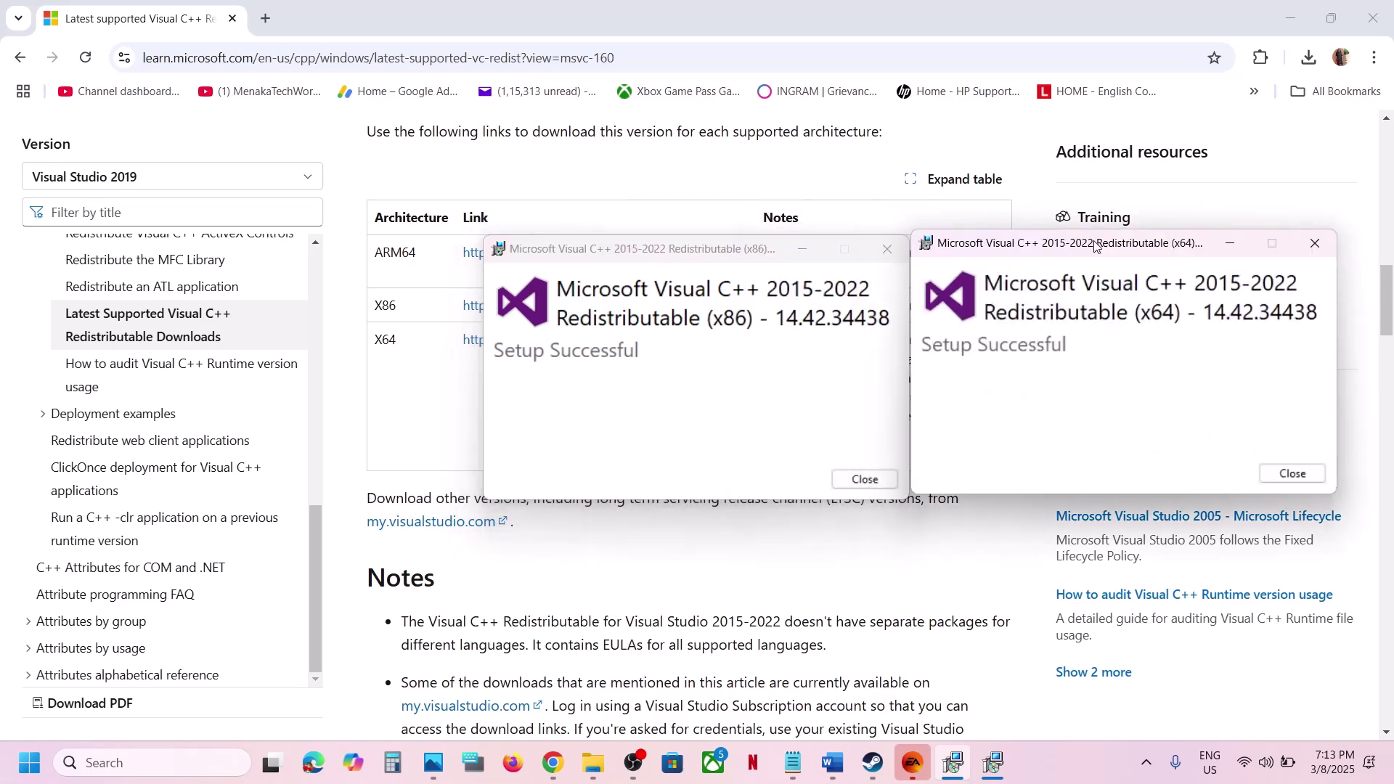
left_click(864, 476)
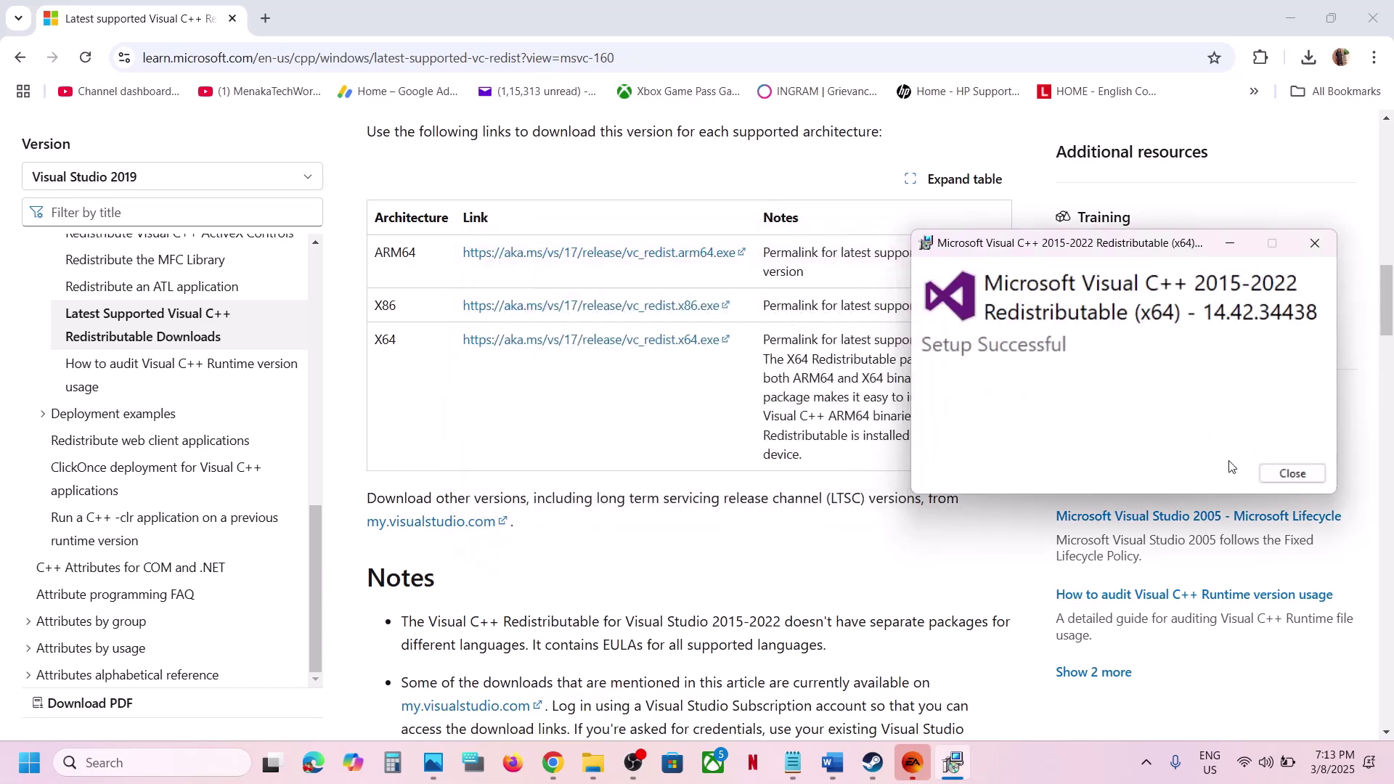
left_click(1287, 473)
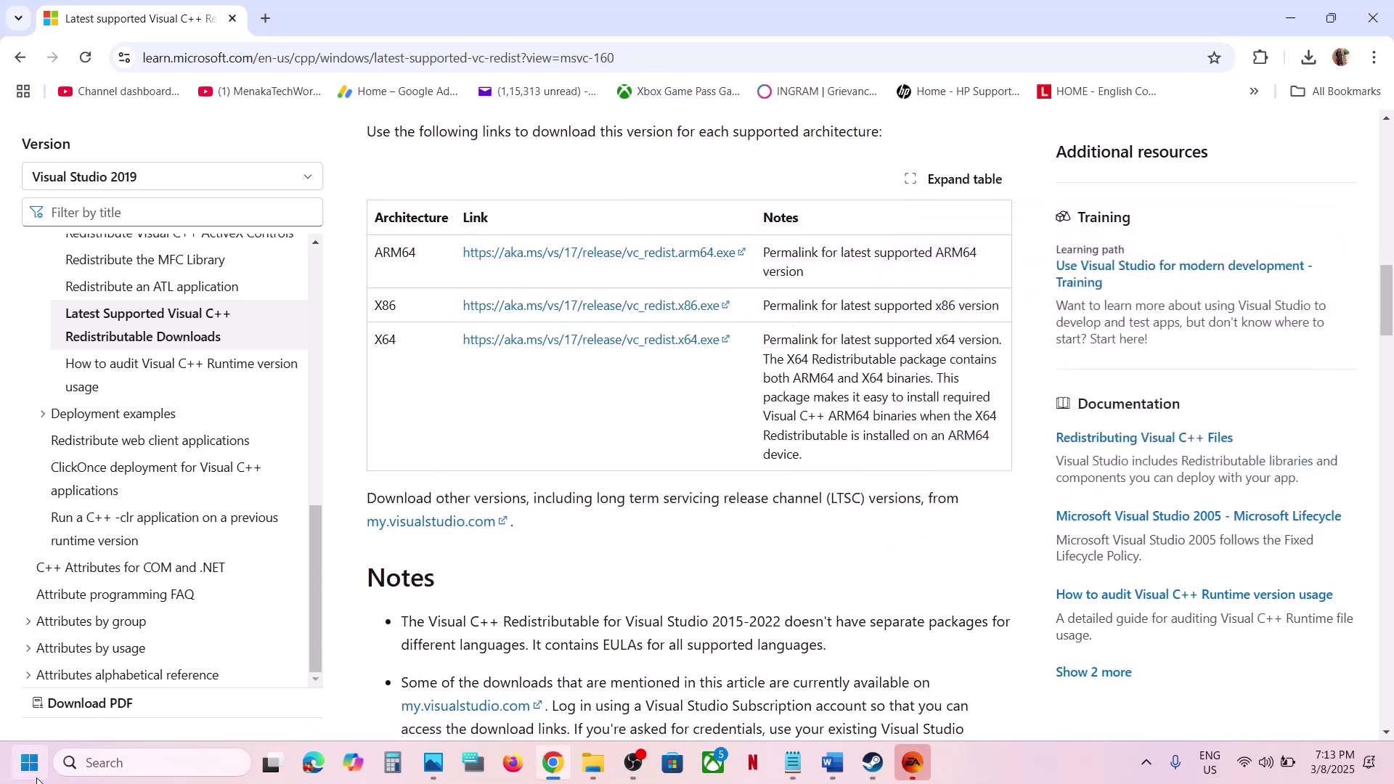